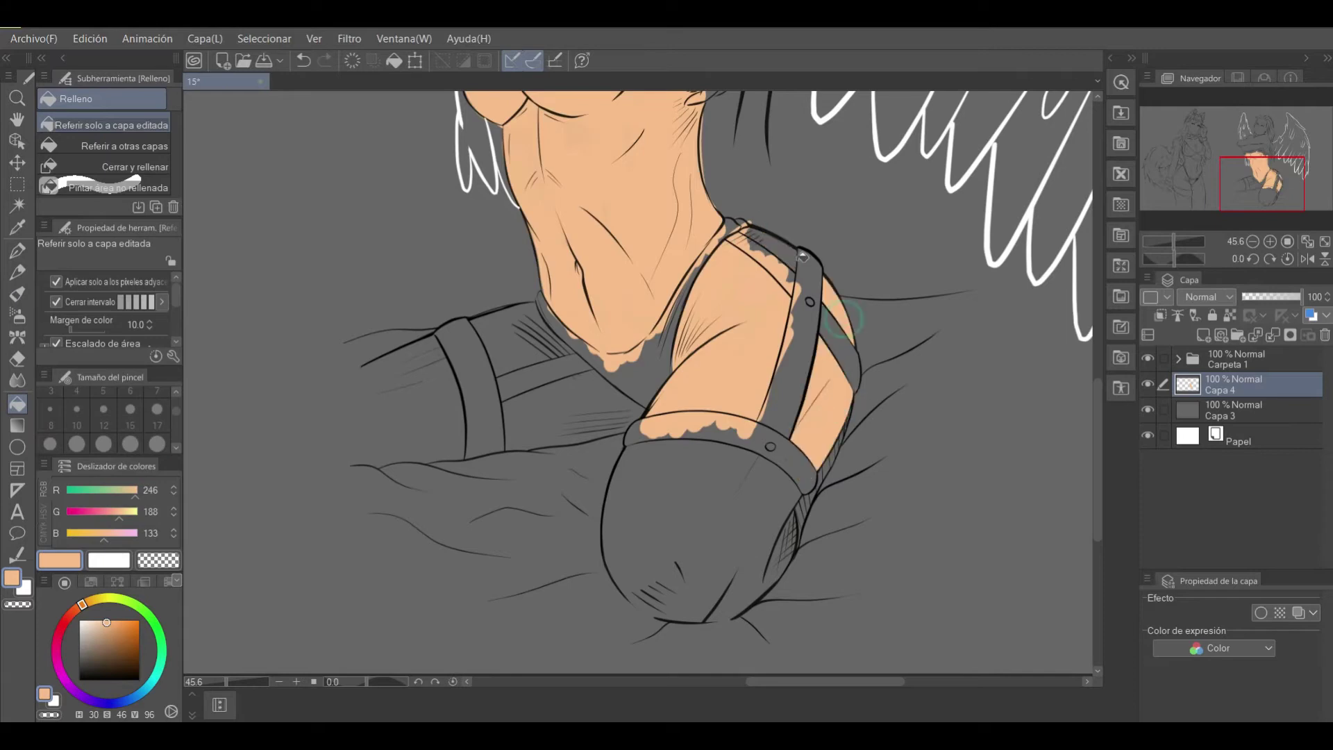
# Undo the stray stroke on the thigh area, and brush the flat skin color into the figure's torso on Capa 4.
pyautogui.moveTo(677, 151)
pyautogui.mouseDown()
pyautogui.moveTo(738, 439)
pyautogui.moveTo(750, 319)
pyautogui.mouseUp()
pyautogui.scroll(3, 736, 243)
pyautogui.hotkey('ctrl', 'z')
pyautogui.press('b')
pyautogui.moveTo(514, 299); pyautogui.dragTo(711, 234)
# Lower the opacity of the Carpeta 1 line art folder to 49% and make Capa 4 active again.
pyautogui.click(1236, 359)
pyautogui.moveTo(1300, 296); pyautogui.dragTo(1270, 297)
pyautogui.click(1243, 384)
# Continue covering the unpainted parts of the figure with the flat skin color, RGB 246, 188, 133.
pyautogui.moveTo(541, 291)
pyautogui.mouseDown()
pyautogui.moveTo(604, 361)
pyautogui.moveTo(682, 329)
pyautogui.moveTo(840, 389)
pyautogui.moveTo(660, 274)
pyautogui.moveTo(659, 254)
pyautogui.moveTo(842, 377)
pyautogui.moveTo(693, 273)
pyautogui.moveTo(625, 475)
pyautogui.mouseUp()
pyautogui.scroll(2, 576, 417)
pyautogui.moveTo(577, 431)
pyautogui.mouseDown()
pyautogui.moveTo(553, 291)
pyautogui.moveTo(705, 232)
pyautogui.moveTo(563, 452)
pyautogui.moveTo(695, 348)
pyautogui.moveTo(578, 271)
pyautogui.moveTo(666, 322)
pyautogui.mouseUp()
# Erase the skin color that spills past the line art around the face and shoulder, using the Rugoso eraser at size 17.
pyautogui.press('e')
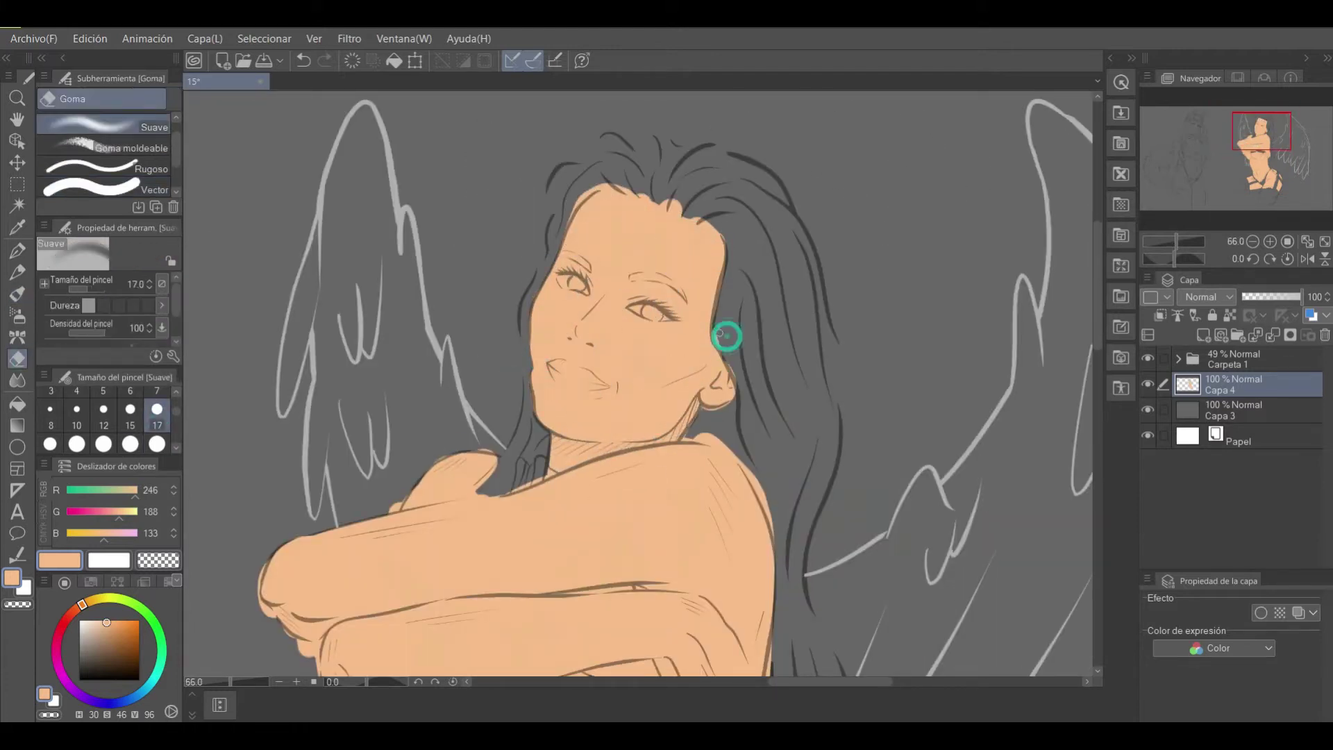
pyautogui.moveTo(703, 413); pyautogui.dragTo(554, 247)
pyautogui.click(104, 169)
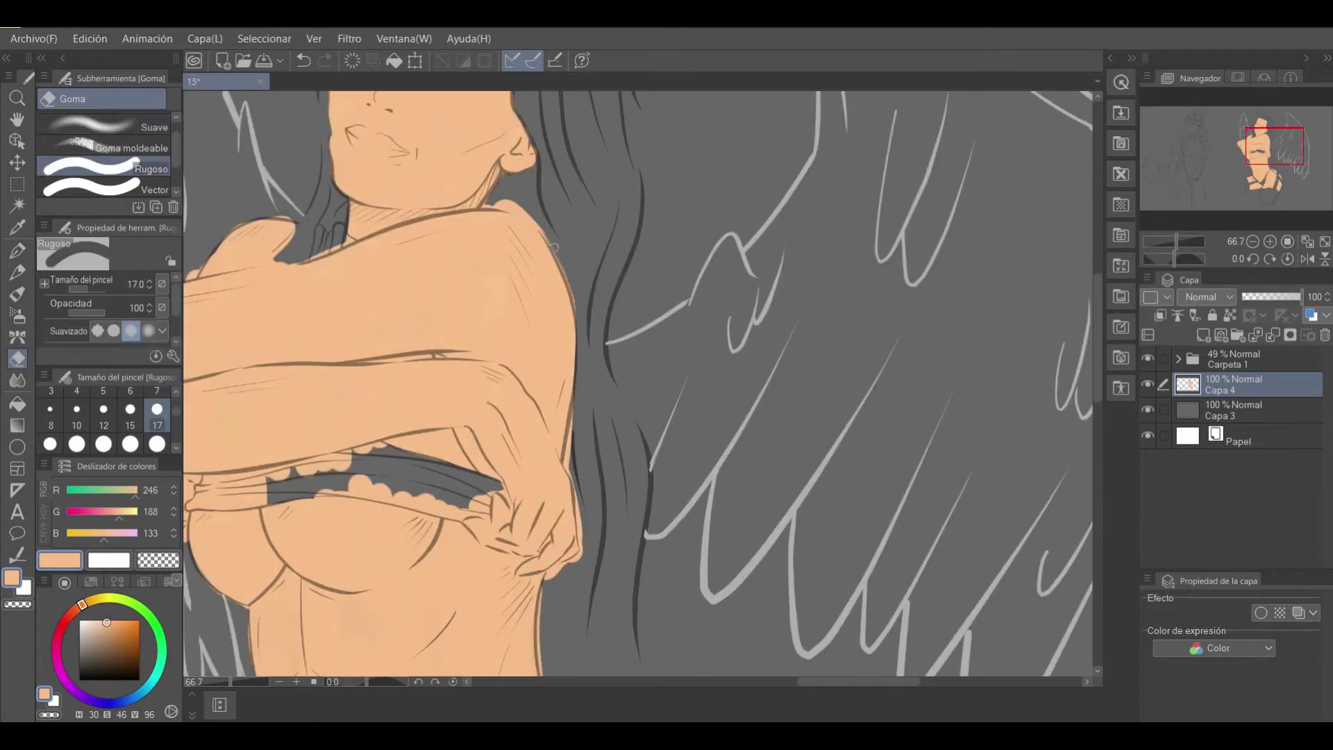
pyautogui.moveTo(498, 201); pyautogui.dragTo(736, 298)
pyautogui.scroll(-1, 736, 299)
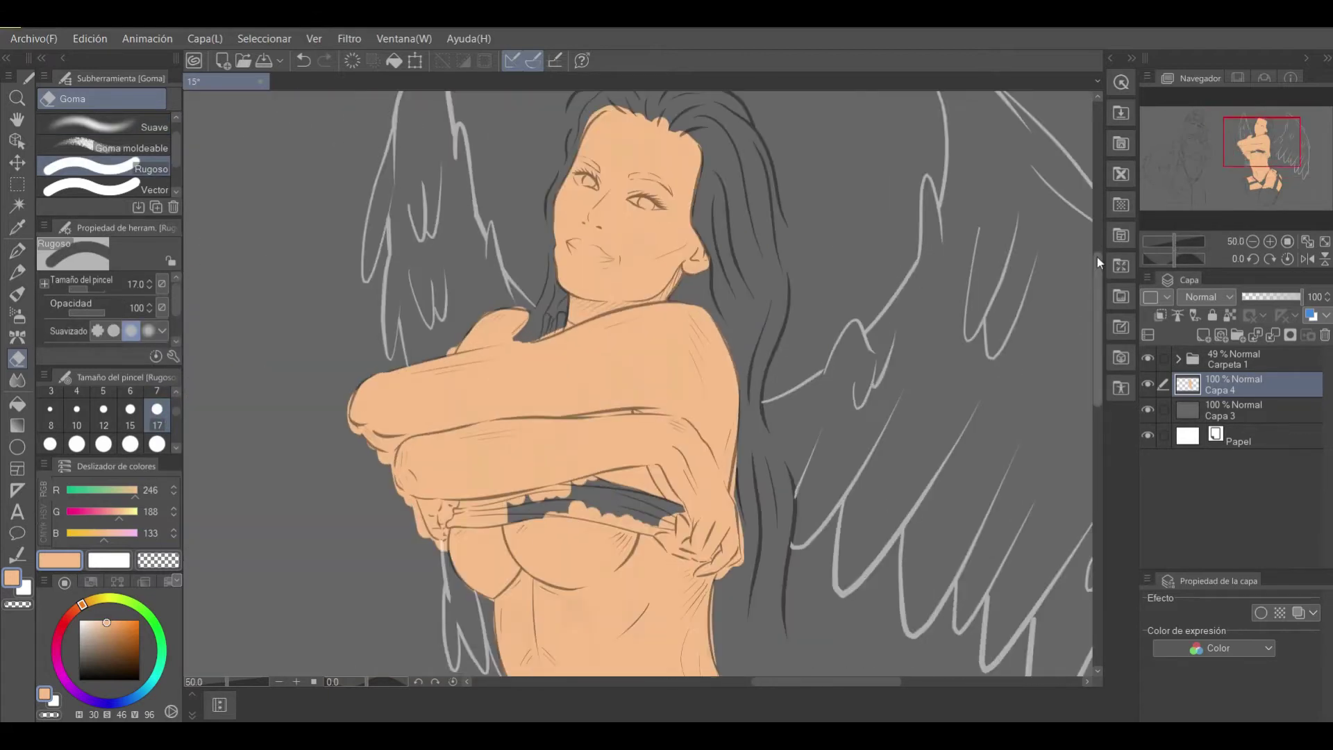
# Touch up the skin base along the arms and torso with the Pintura al óleo brush at size 50.
pyautogui.press('b')
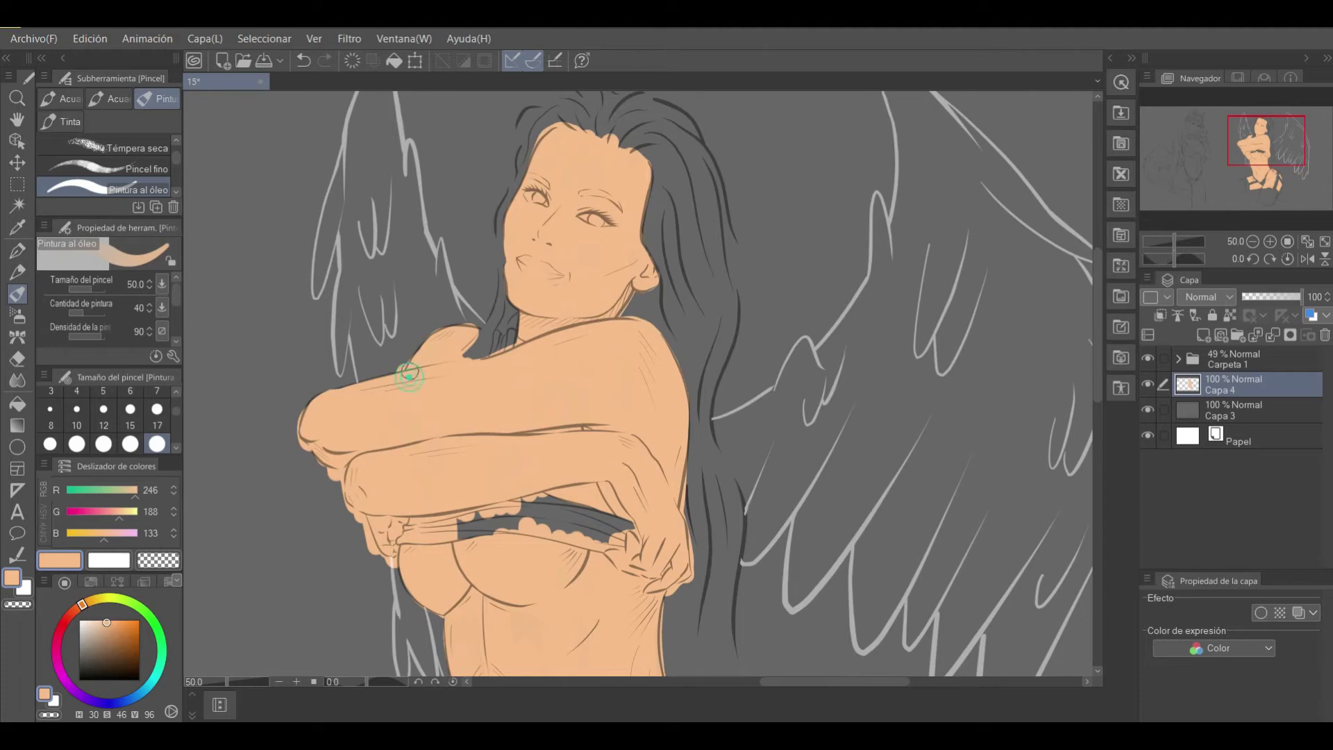
pyautogui.scroll(2, 1213, 155)
pyautogui.click(1213, 156)
pyautogui.moveTo(1213, 156); pyautogui.dragTo(1256, 162)
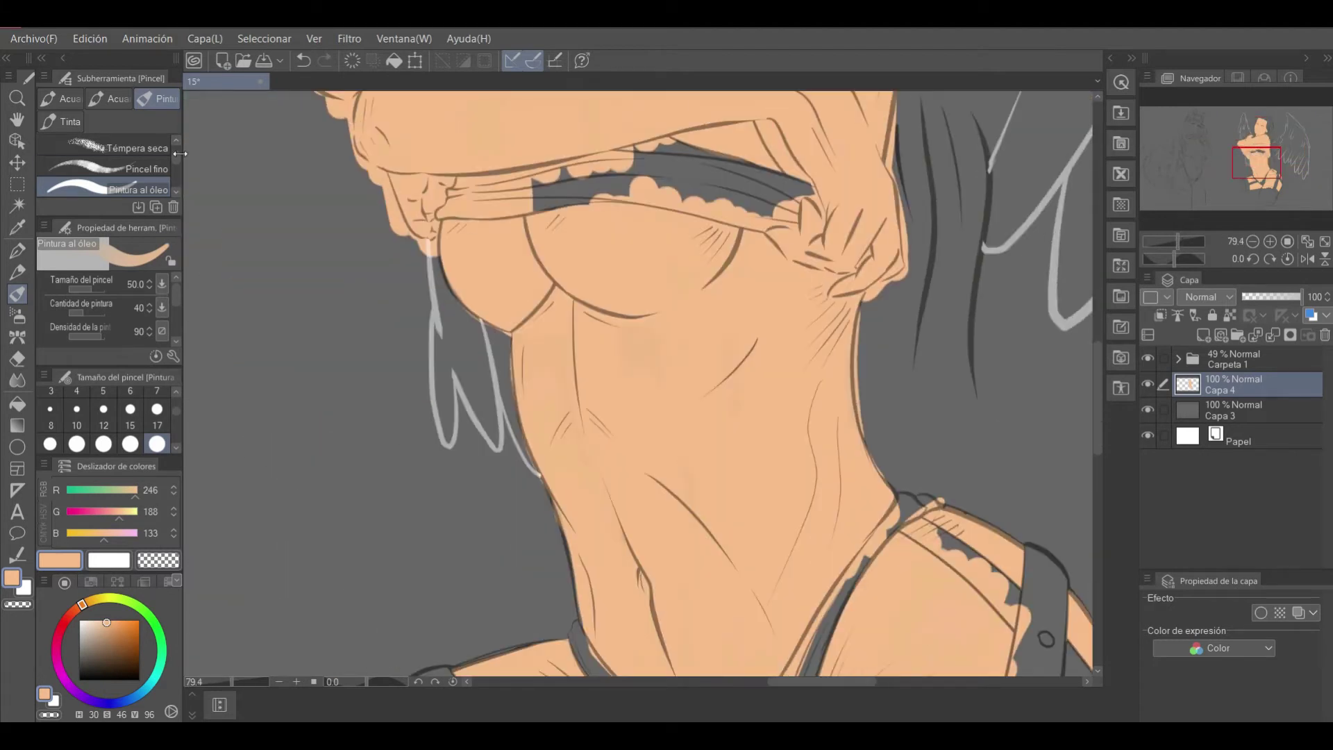
# Erase the remaining excess skin color along the edges of the torso and hips.
pyautogui.press('e')
pyautogui.scroll(-2, 449, 303)
pyautogui.scroll(1, 1190, 184)
pyautogui.moveTo(1190, 185); pyautogui.dragTo(1220, 185)
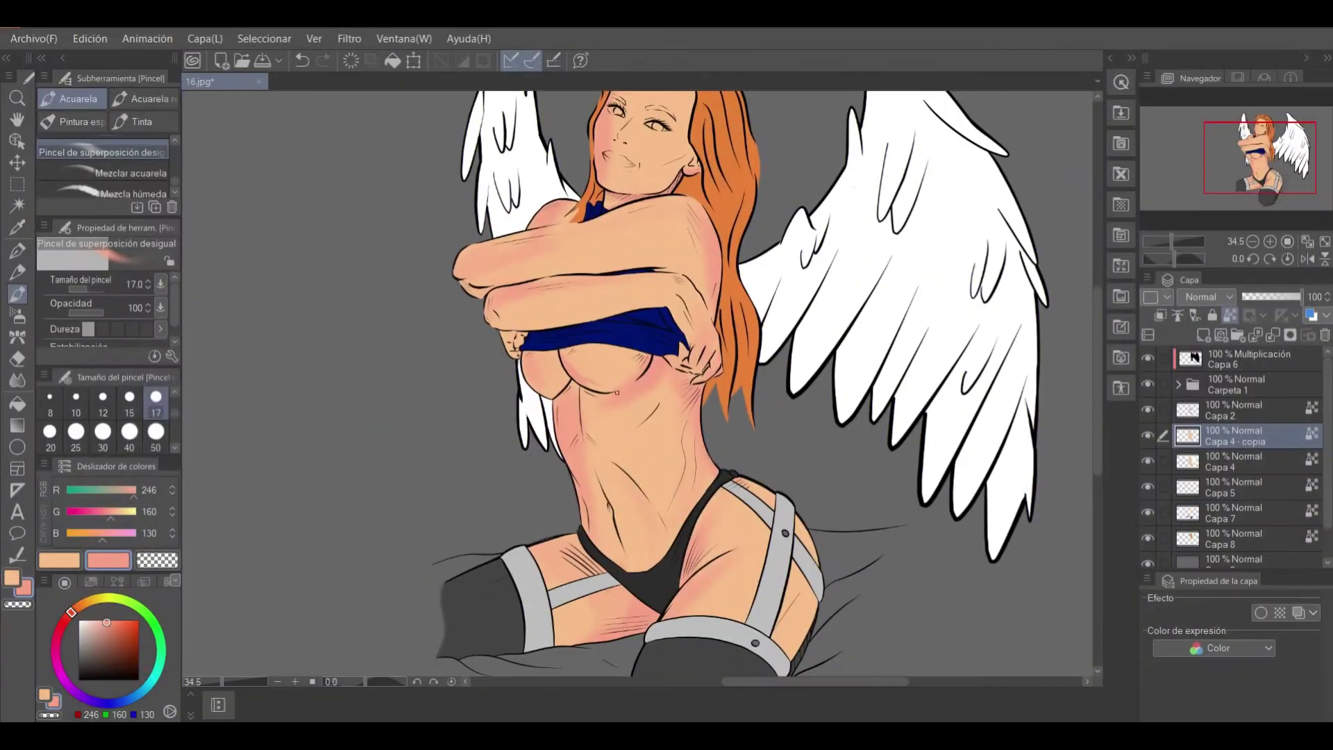
# Shade the abdomen and thighs on Capa 4 - copia with the size 50 overlay watercolor brush in RGB 198, 124, 98.
pyautogui.press(']')
pyautogui.press(']')
pyautogui.press(']')
pyautogui.press(']')
pyautogui.press(']')
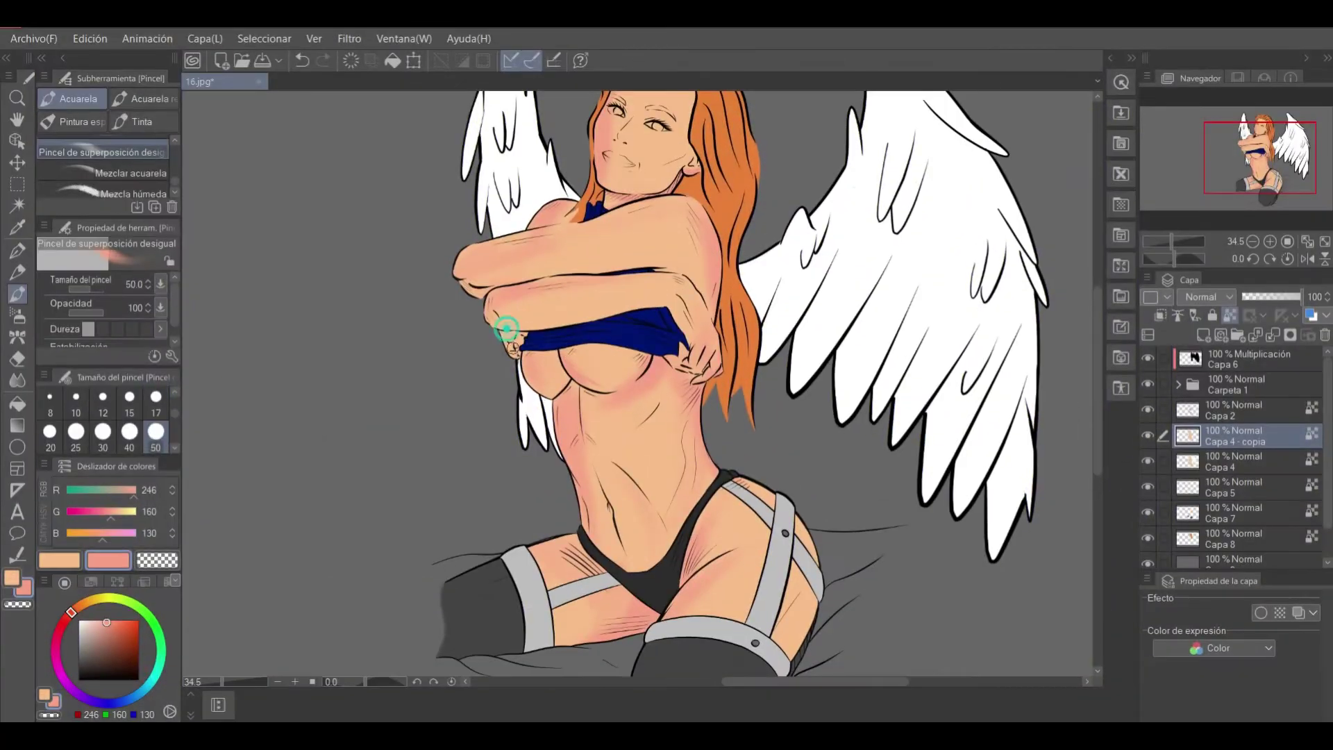
pyautogui.scroll(-5, 590, 389)
pyautogui.click(109, 633)
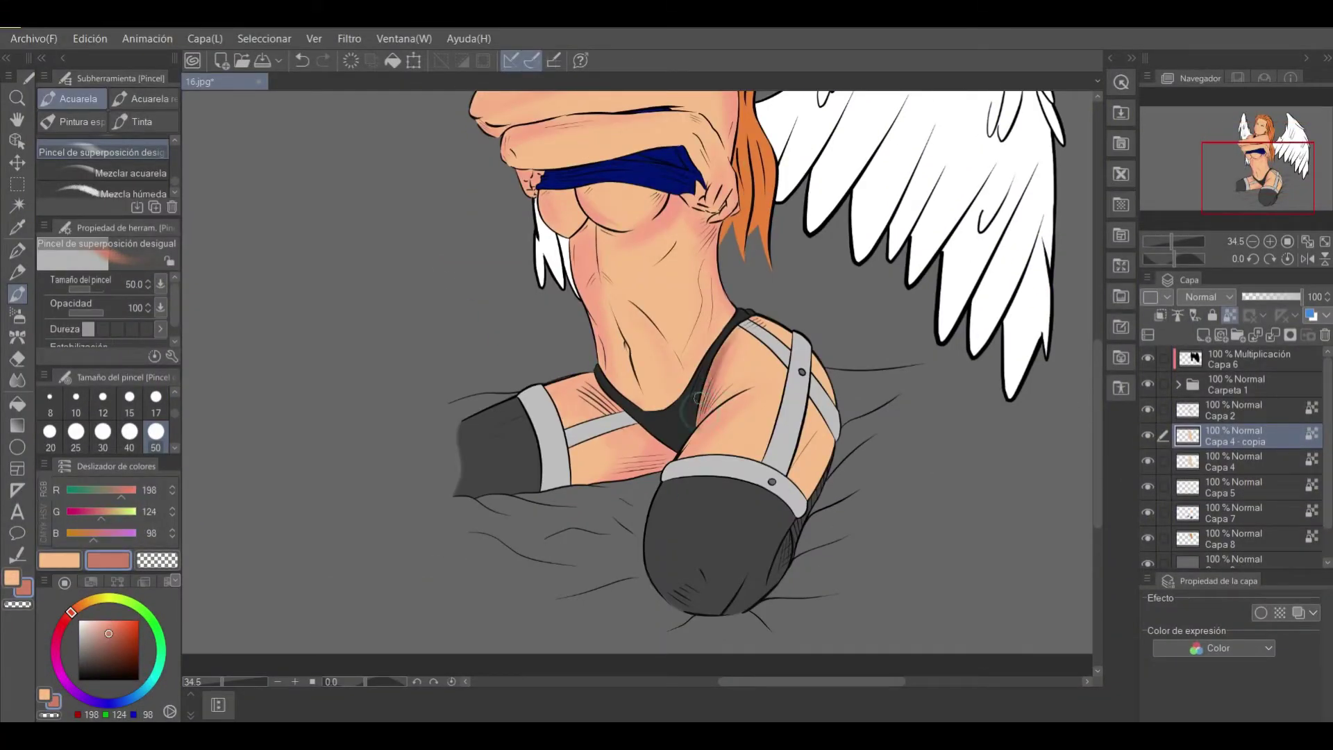
pyautogui.moveTo(635, 427); pyautogui.dragTo(666, 465)
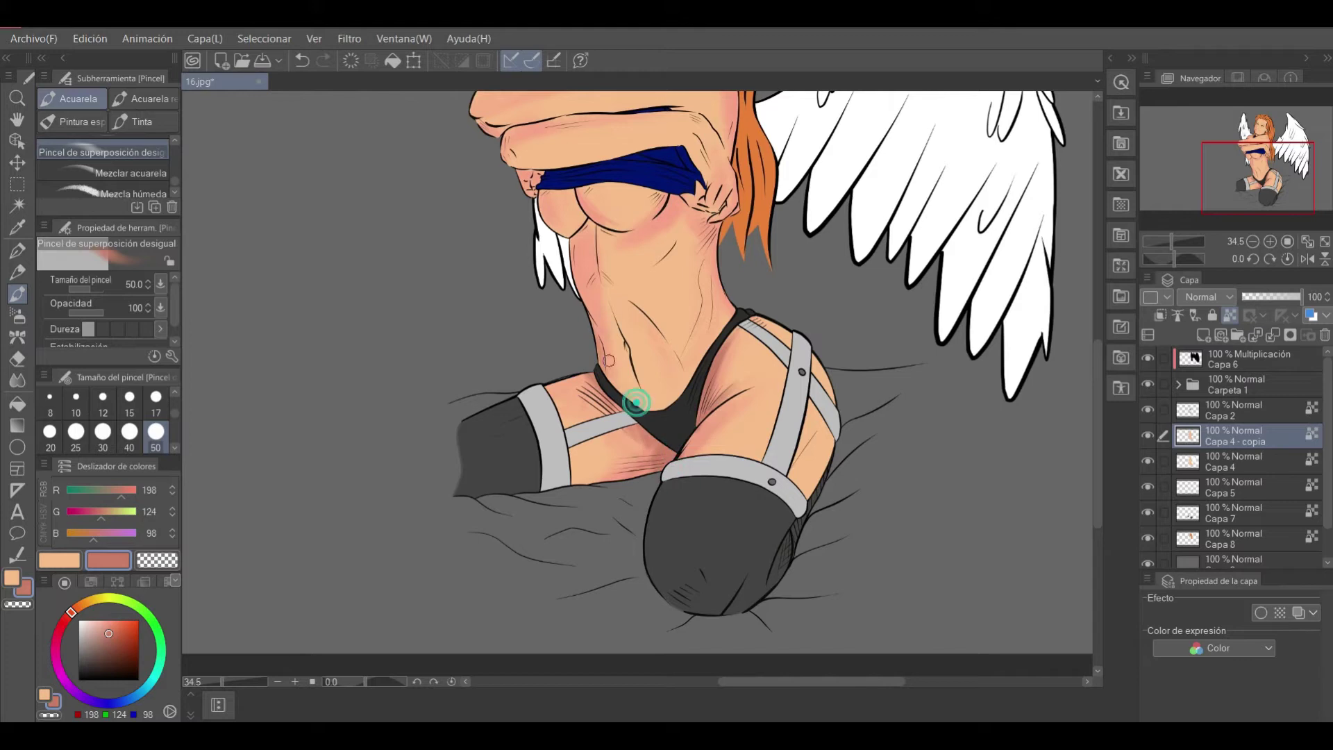
pyautogui.moveTo(616, 295)
pyautogui.mouseDown()
pyautogui.moveTo(583, 233)
pyautogui.moveTo(576, 243)
pyautogui.moveTo(690, 223)
pyautogui.moveTo(831, 373)
pyautogui.mouseUp()
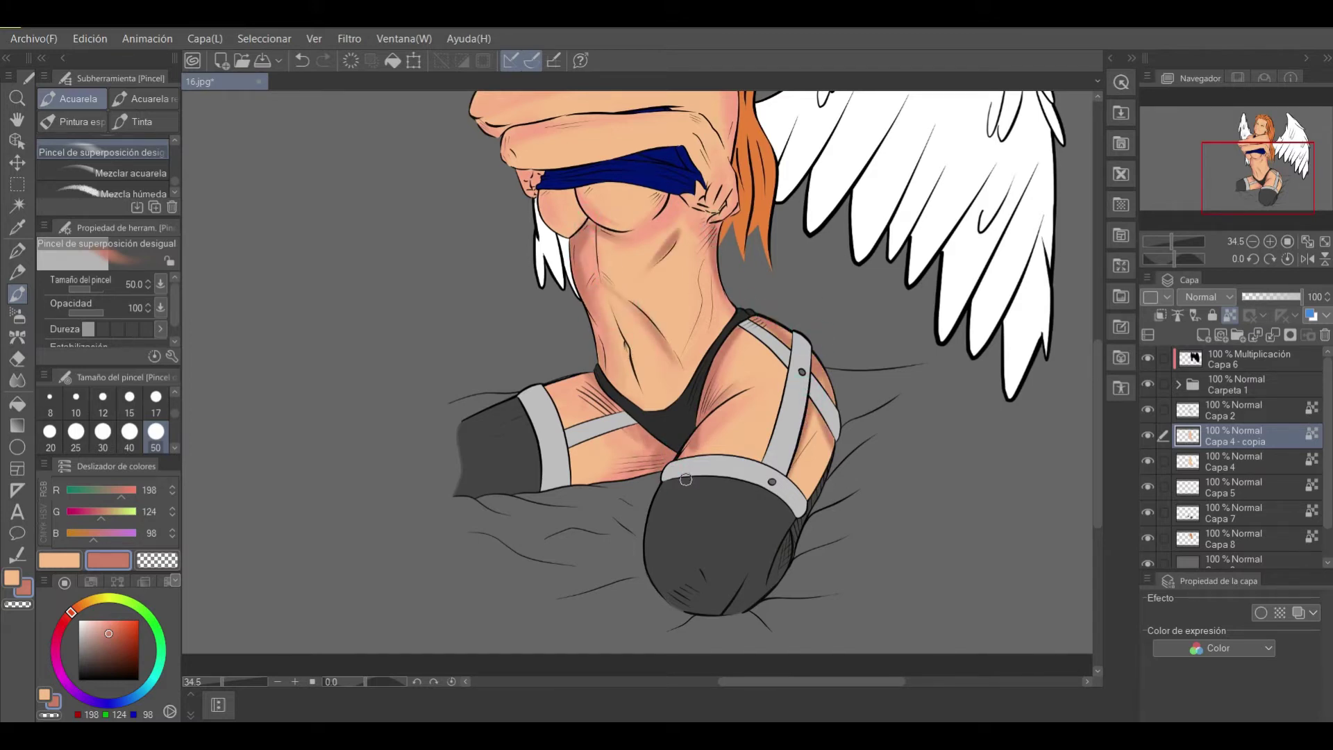
# Paint the same shadow tone along the folded arms and the upper torso.
pyautogui.scroll(3, 749, 291)
pyautogui.moveTo(729, 278)
pyautogui.mouseDown()
pyautogui.moveTo(581, 289)
pyautogui.moveTo(602, 299)
pyautogui.mouseUp()
pyautogui.moveTo(527, 239); pyautogui.dragTo(749, 226)
pyautogui.moveTo(650, 146); pyautogui.dragTo(603, 184)
pyautogui.moveTo(1222, 143); pyautogui.dragTo(1225, 131)
# Blend the new skin shadows and add more shadow strokes on the arms, hand and side of the torso.
pyautogui.press('j')
pyautogui.press('b')
pyautogui.moveTo(715, 250)
pyautogui.mouseDown()
pyautogui.moveTo(754, 337)
pyautogui.moveTo(722, 255)
pyautogui.mouseUp()
pyautogui.moveTo(754, 333); pyautogui.dragTo(723, 255)
pyautogui.moveTo(531, 234); pyautogui.dragTo(625, 226)
pyautogui.moveTo(625, 226)
pyautogui.mouseDown()
pyautogui.moveTo(569, 122)
pyautogui.moveTo(570, 208)
pyautogui.mouseUp()
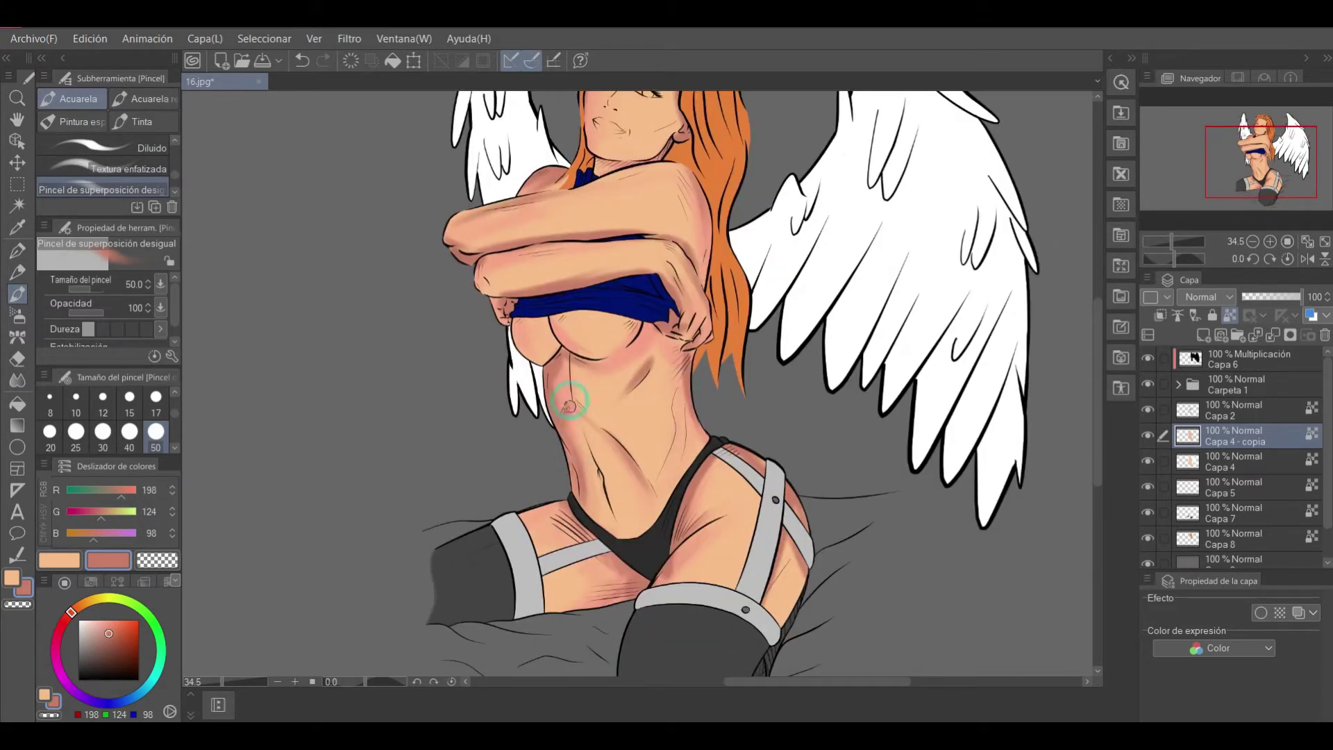
# Shade the face and sample RGB 200, 126, 99 as the shadow color for the watercolor brush.
pyautogui.moveTo(610, 146); pyautogui.dragTo(600, 215)
pyautogui.keyDown('alt'); pyautogui.click(600, 215); pyautogui.keyUp('alt')
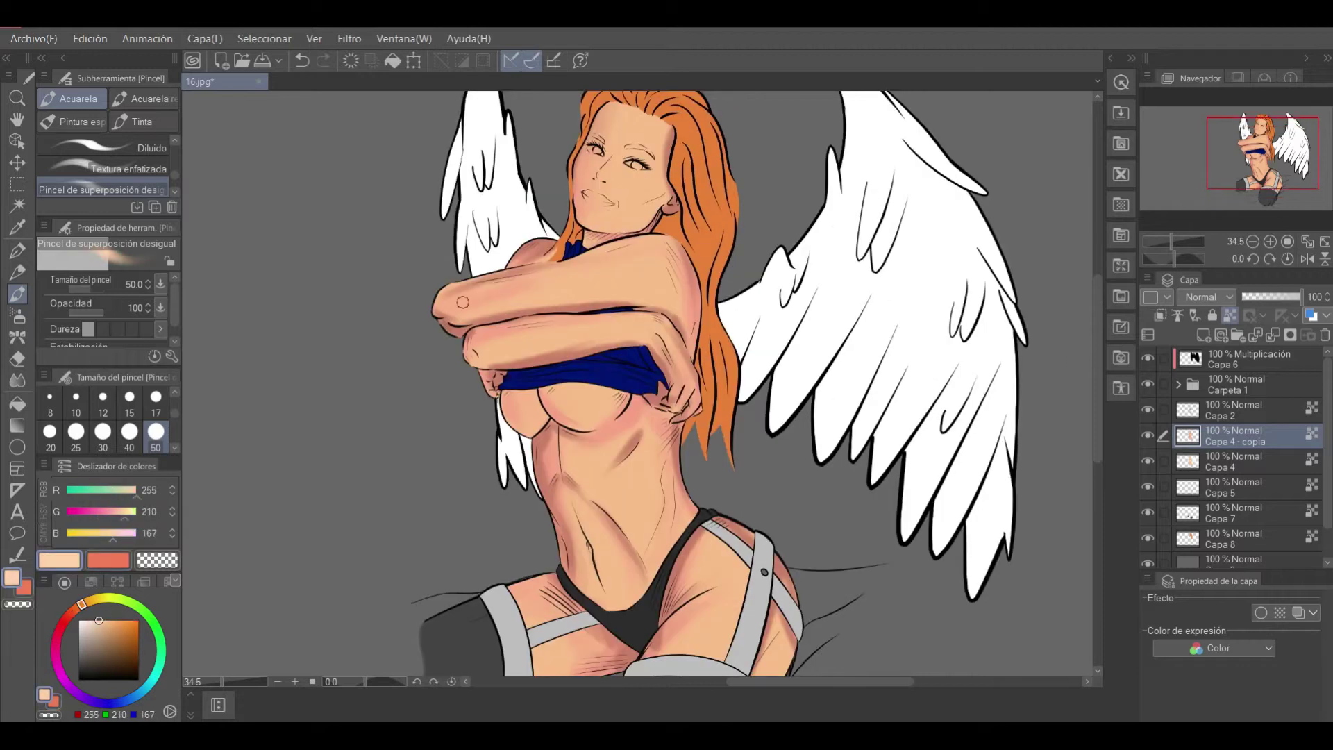
pyautogui.press('x')
pyautogui.press('i')
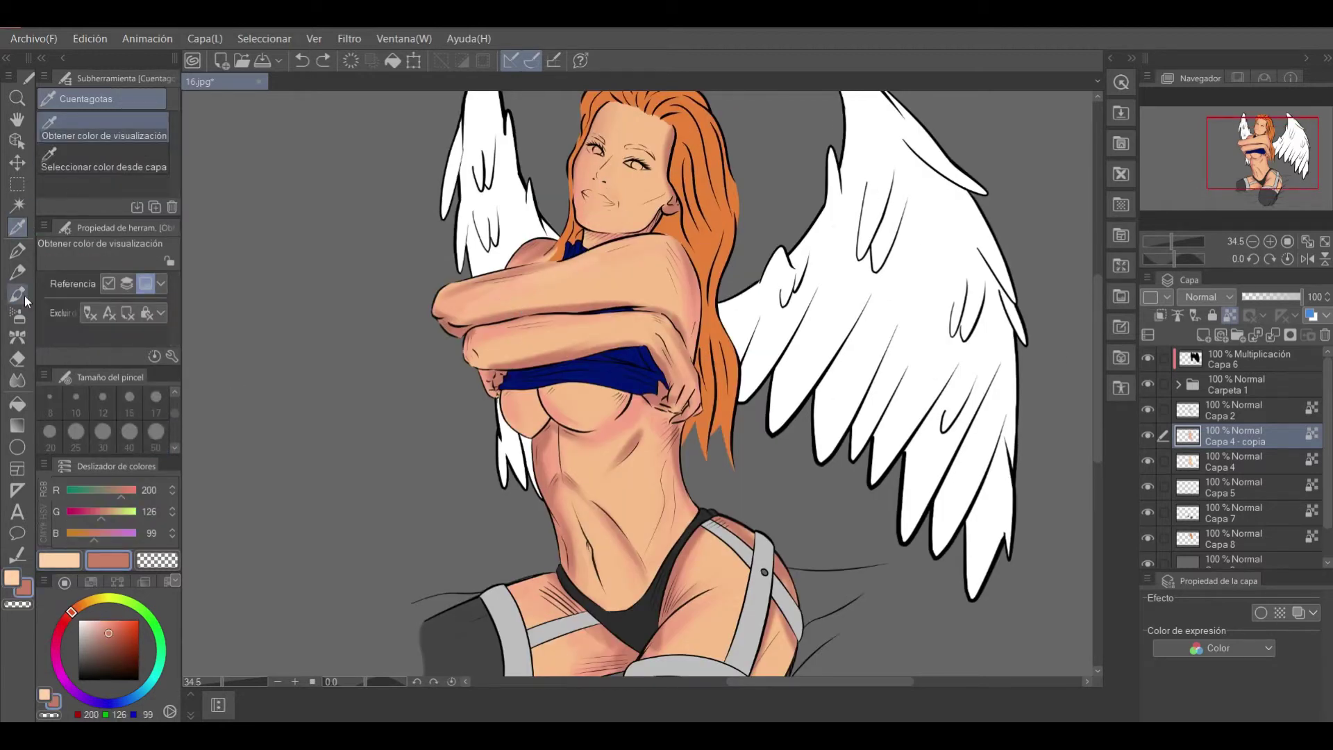
pyautogui.click(19, 296)
# Set the shading color to a warmer RGB 225, 107, 64 for the skin.
pyautogui.scroll(-2, 622, 219)
pyautogui.scroll(3, 590, 382)
pyautogui.click(119, 629)
# Smooth the skin shadows on the torso, thighs and arms with the Mezcla de color tool at size 50.
pyautogui.press('j')
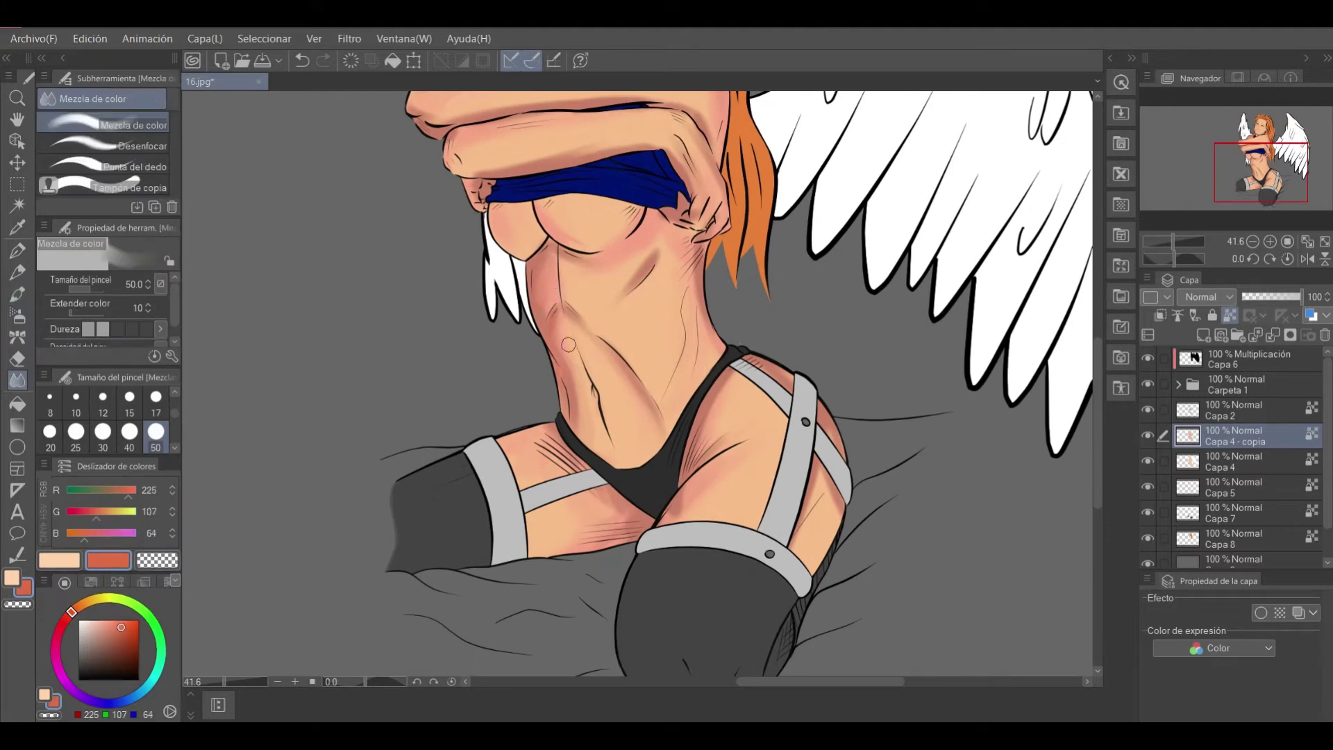
pyautogui.scroll(3, 689, 294)
pyautogui.scroll(-3, 640, 381)
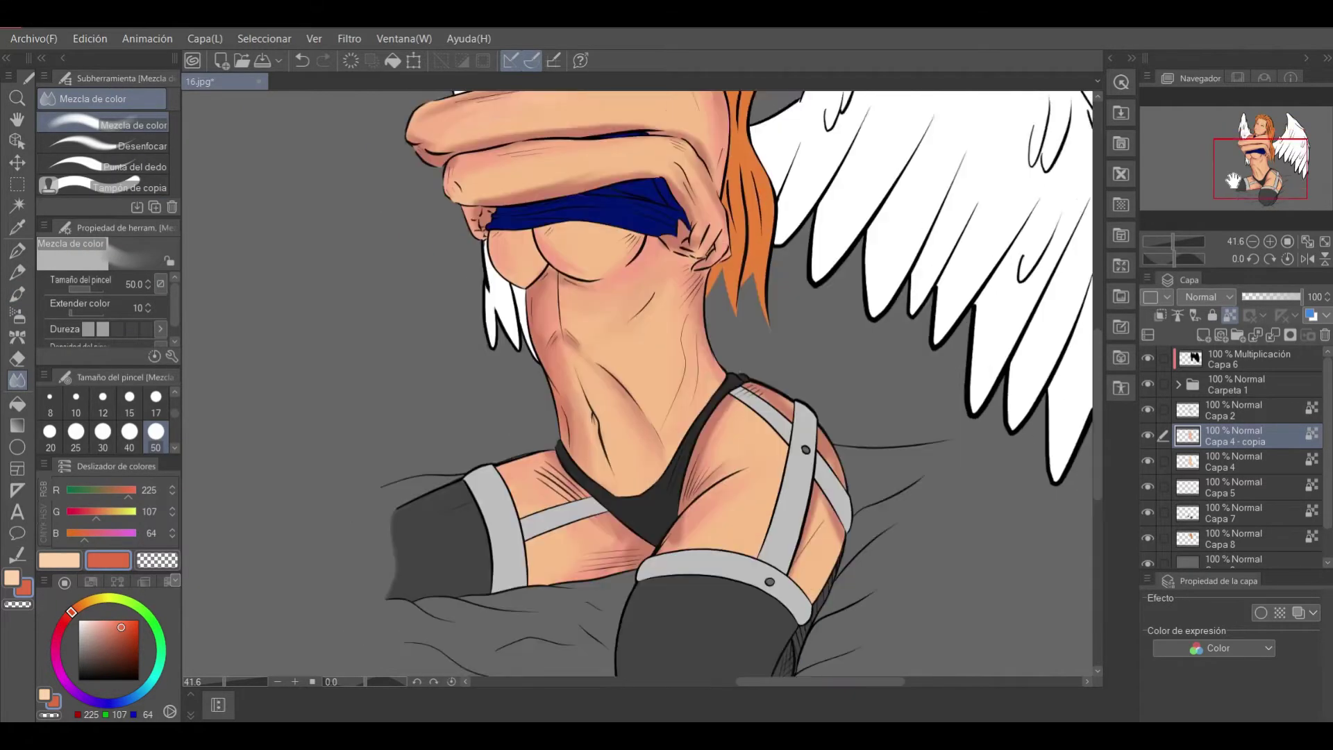
pyautogui.scroll(-1, 646, 402)
pyautogui.hscroll(1, 646, 403)
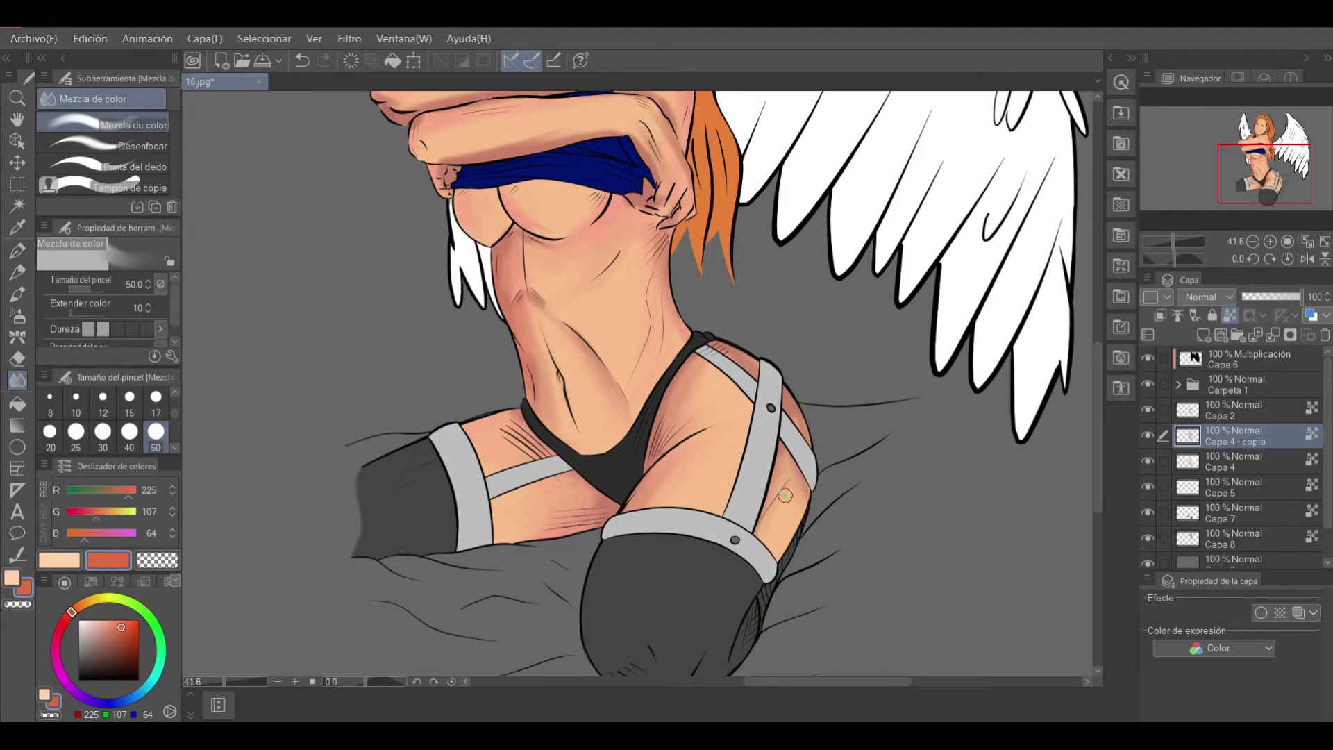
pyautogui.scroll(2, 785, 495)
pyautogui.hscroll(-1, 629, 255)
pyautogui.scroll(2, 647, 182)
pyautogui.scroll(2, 647, 182)
# Highlight the upper arm and face in RGB 255, 210, 167, reducing the watercolor brush to size 17 for the facial details.
pyautogui.press('x')
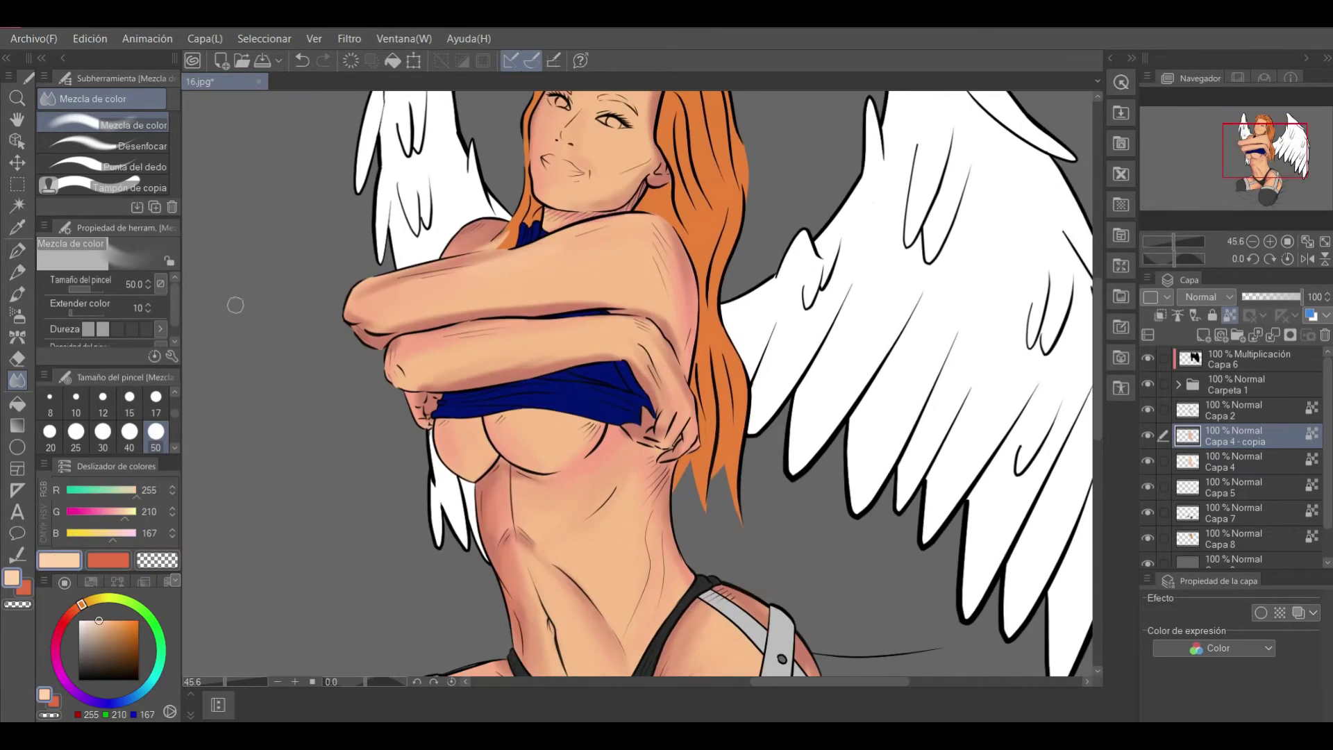
pyautogui.press('b')
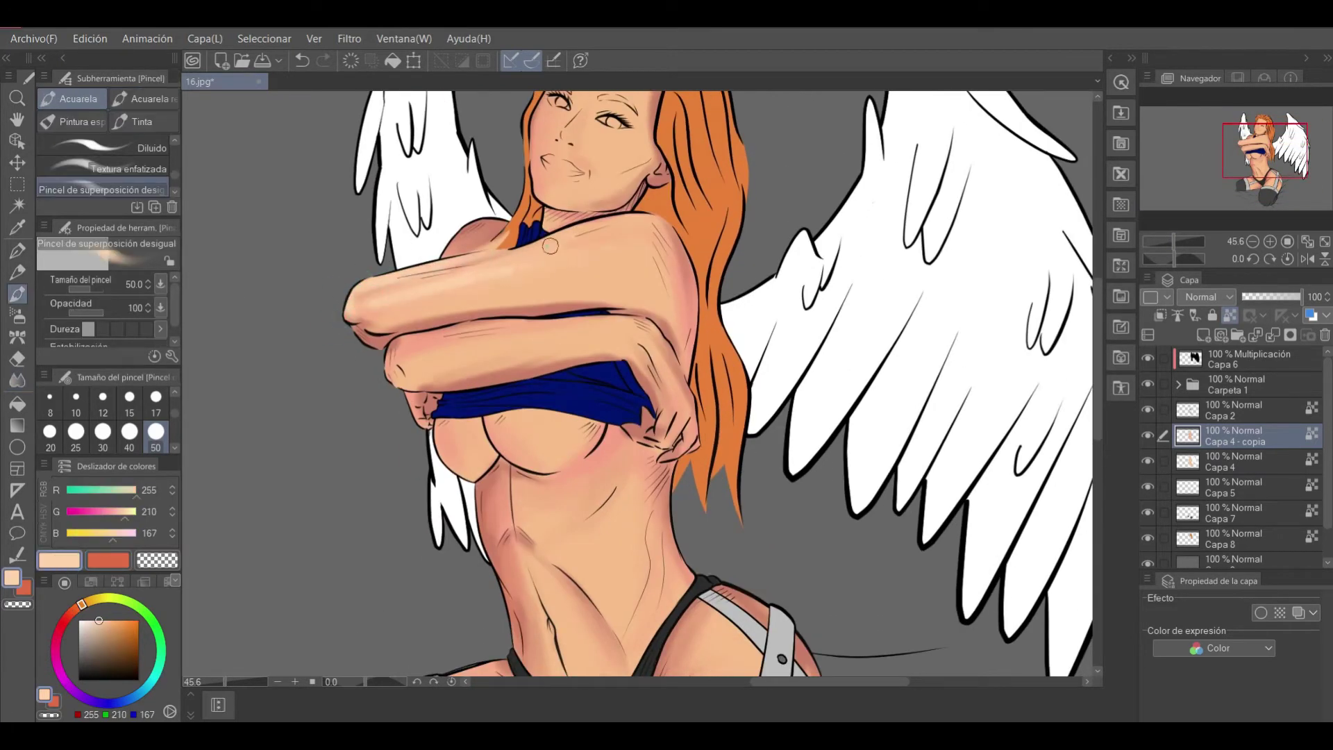
pyautogui.scroll(2, 550, 247)
pyautogui.press('[')
pyautogui.press('[')
pyautogui.press('[')
pyautogui.press('[')
pyautogui.press('[')
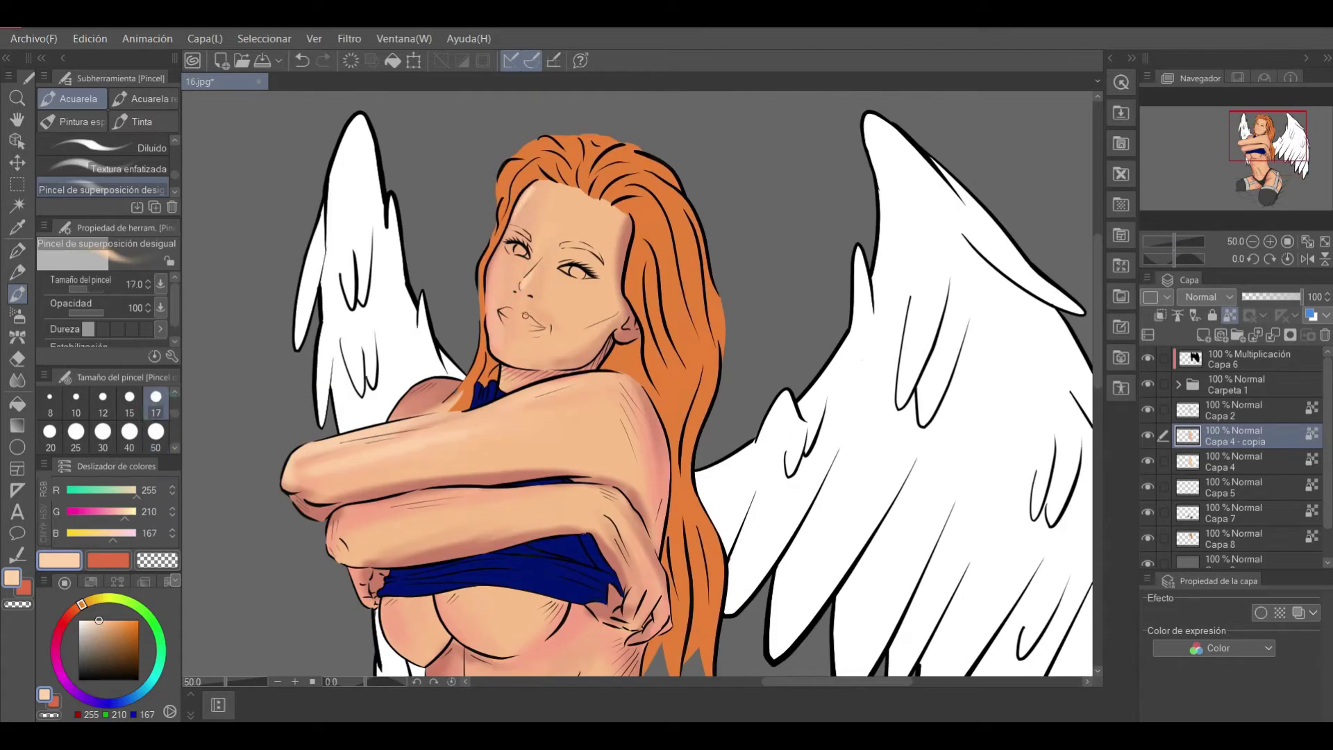
# Add light skin highlights to the arms and chest with the watercolor brush at size 50.
pyautogui.scroll(-2, 691, 388)
pyautogui.press(']')
pyautogui.press(']')
pyautogui.press(']')
pyautogui.press(']')
pyautogui.press(']')
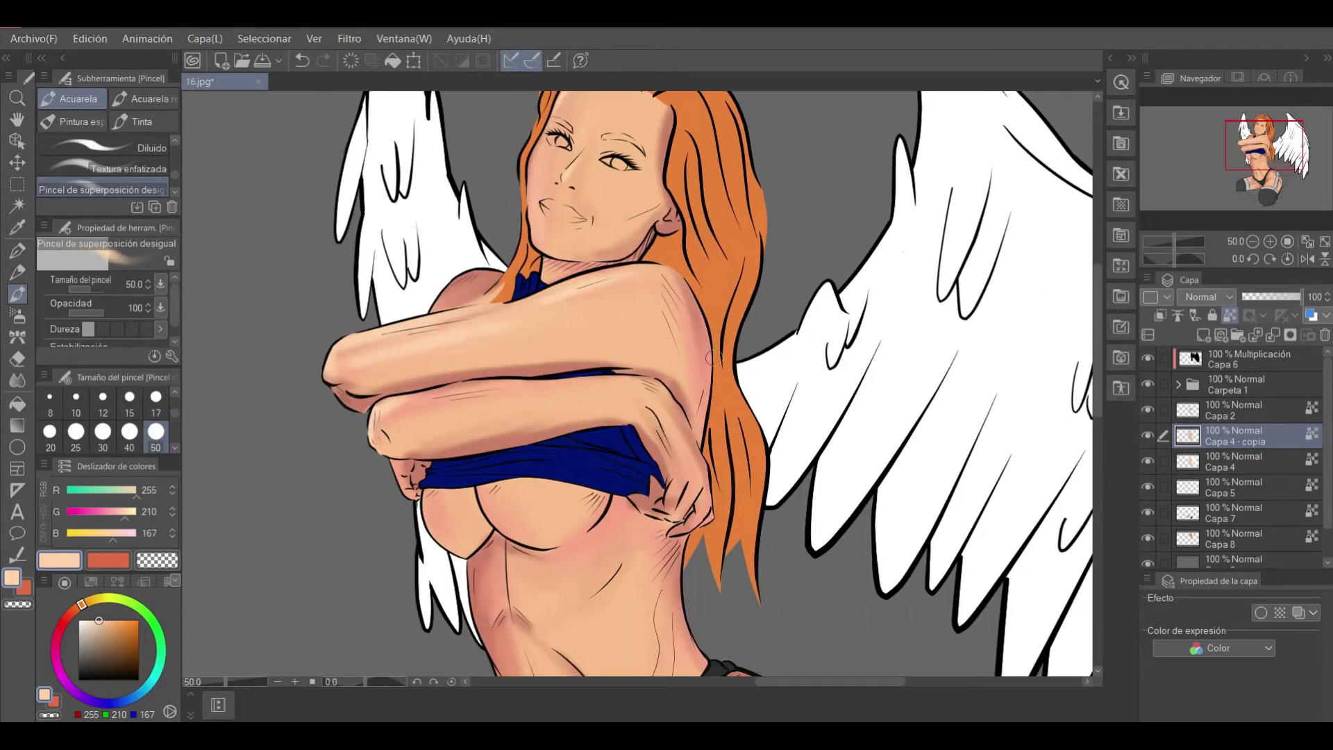
pyautogui.scroll(-2, 389, 424)
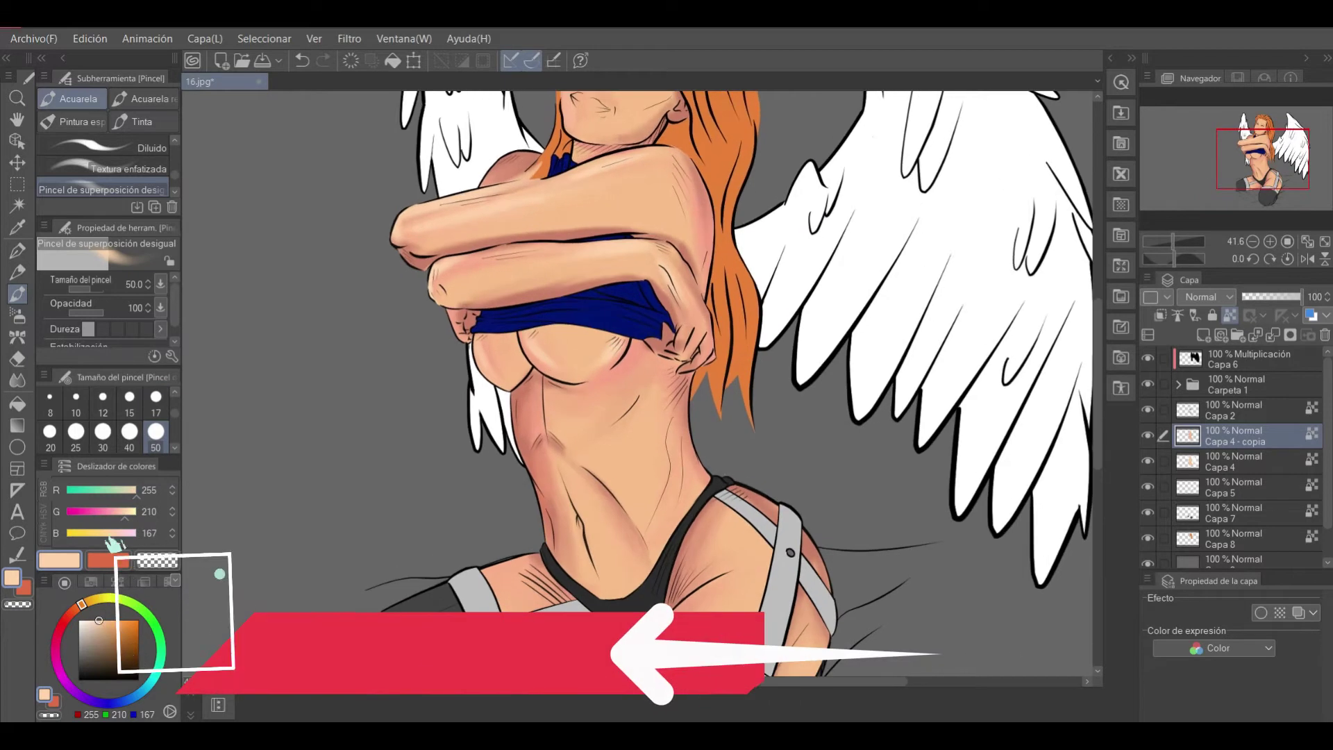
# Extend the light skin highlights over the abdomen, waist and thighs.
pyautogui.scroll(3, 645, 271)
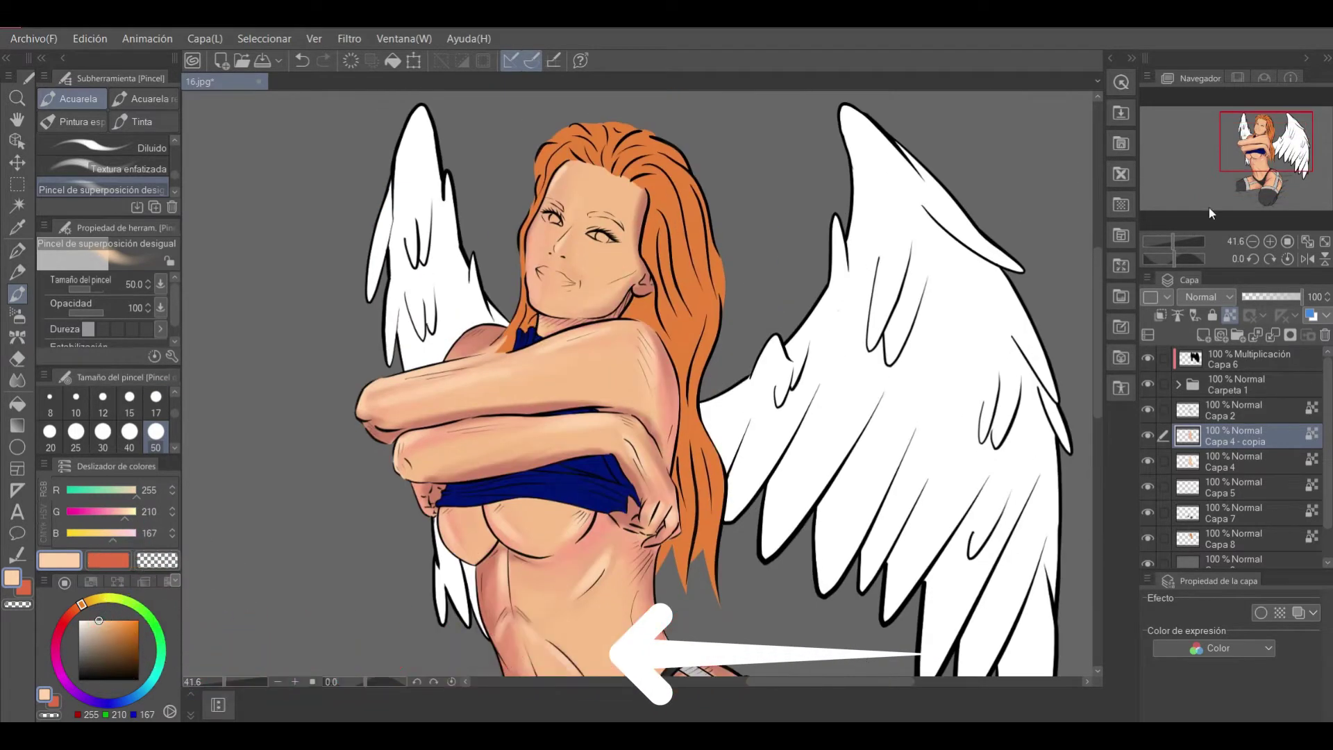
pyautogui.scroll(-4, 593, 303)
pyautogui.moveTo(686, 465); pyautogui.dragTo(666, 528)
pyautogui.scroll(-2, 536, 354)
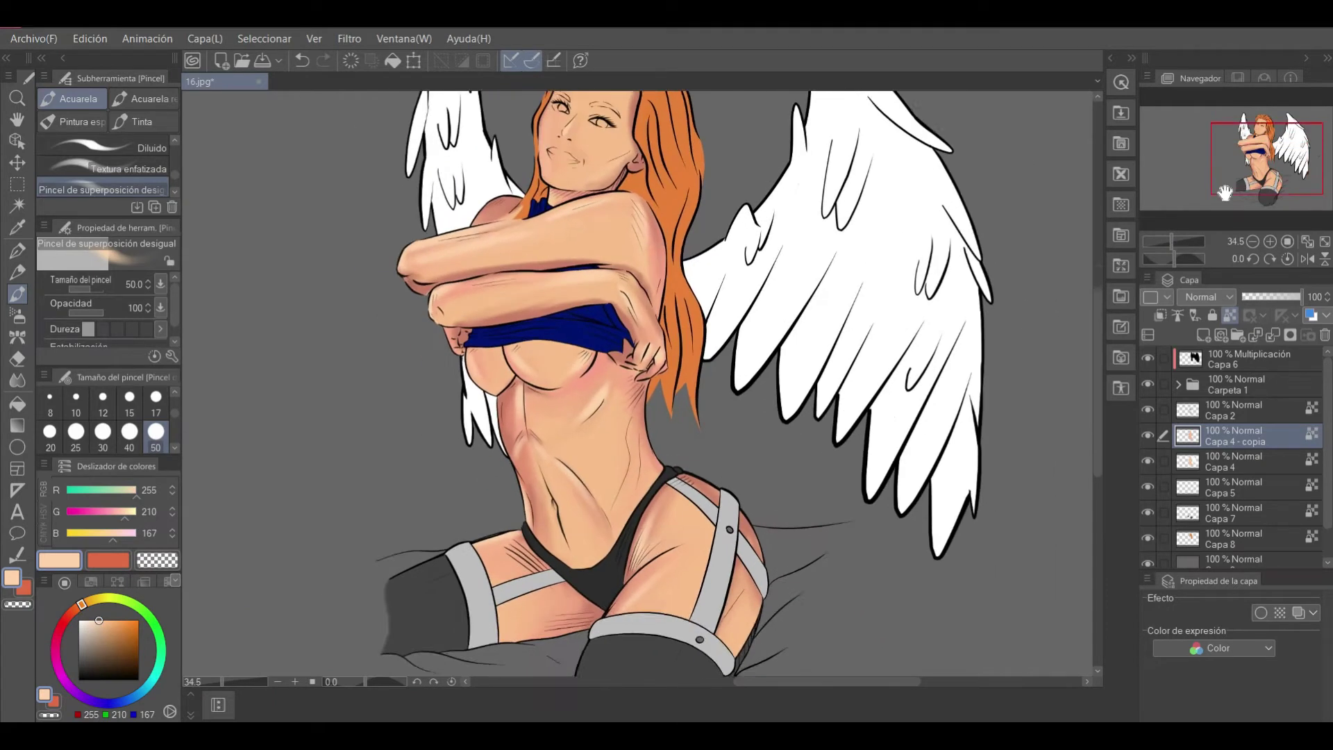
# Paint deeper shadows beneath the blue top and chest in RGB 160, 78, 48, undoing a misplaced stroke.
pyautogui.scroll(1, 536, 354)
pyautogui.moveTo(1169, 241); pyautogui.dragTo(1174, 241)
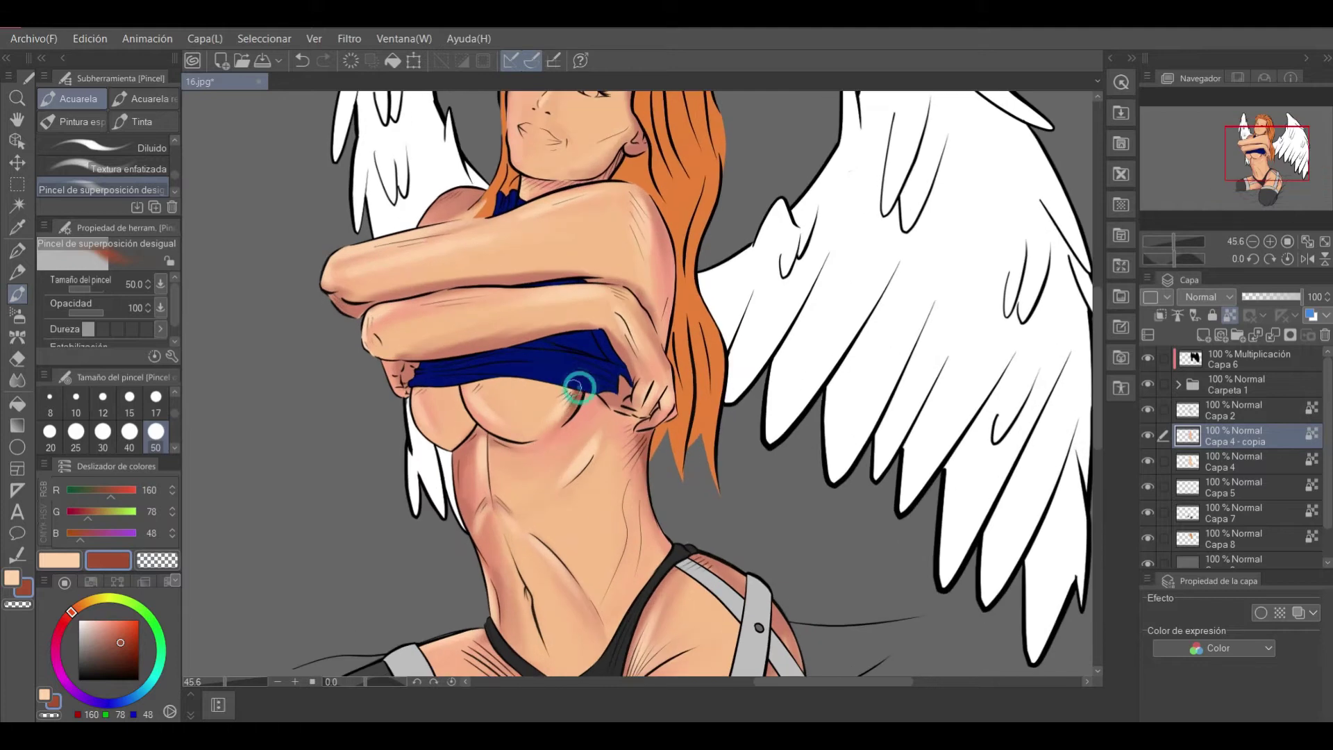
pyautogui.moveTo(469, 424)
pyautogui.mouseDown()
pyautogui.moveTo(462, 378)
pyautogui.moveTo(411, 383)
pyautogui.moveTo(597, 388)
pyautogui.mouseUp()
pyautogui.hotkey('ctrl', 'z')
pyautogui.moveTo(682, 329); pyautogui.dragTo(629, 229)
# Draw fine dark shadows on the hand and between the folded arms with the brush at size 17.
pyautogui.press('[')
pyautogui.press('[')
pyautogui.press('[')
pyautogui.press('[')
pyautogui.press('[')
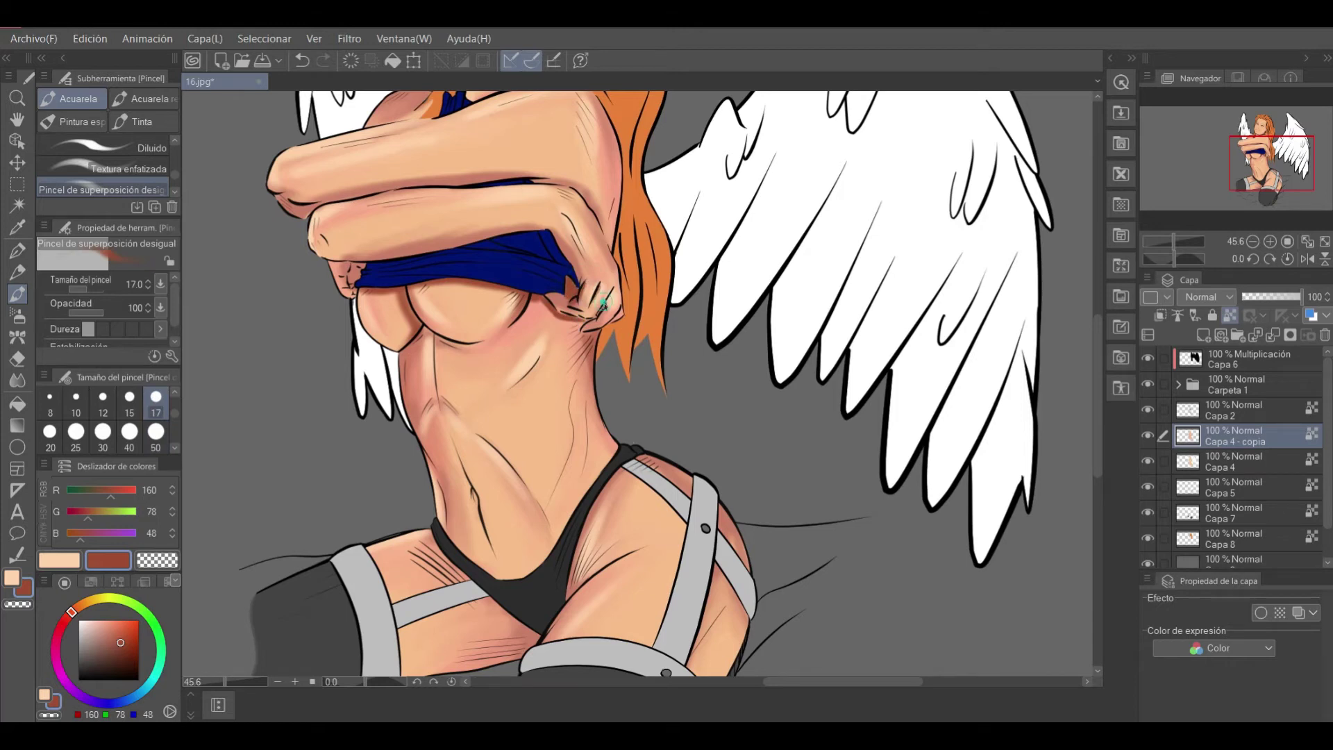
pyautogui.moveTo(1046, 160); pyautogui.dragTo(1055, 175)
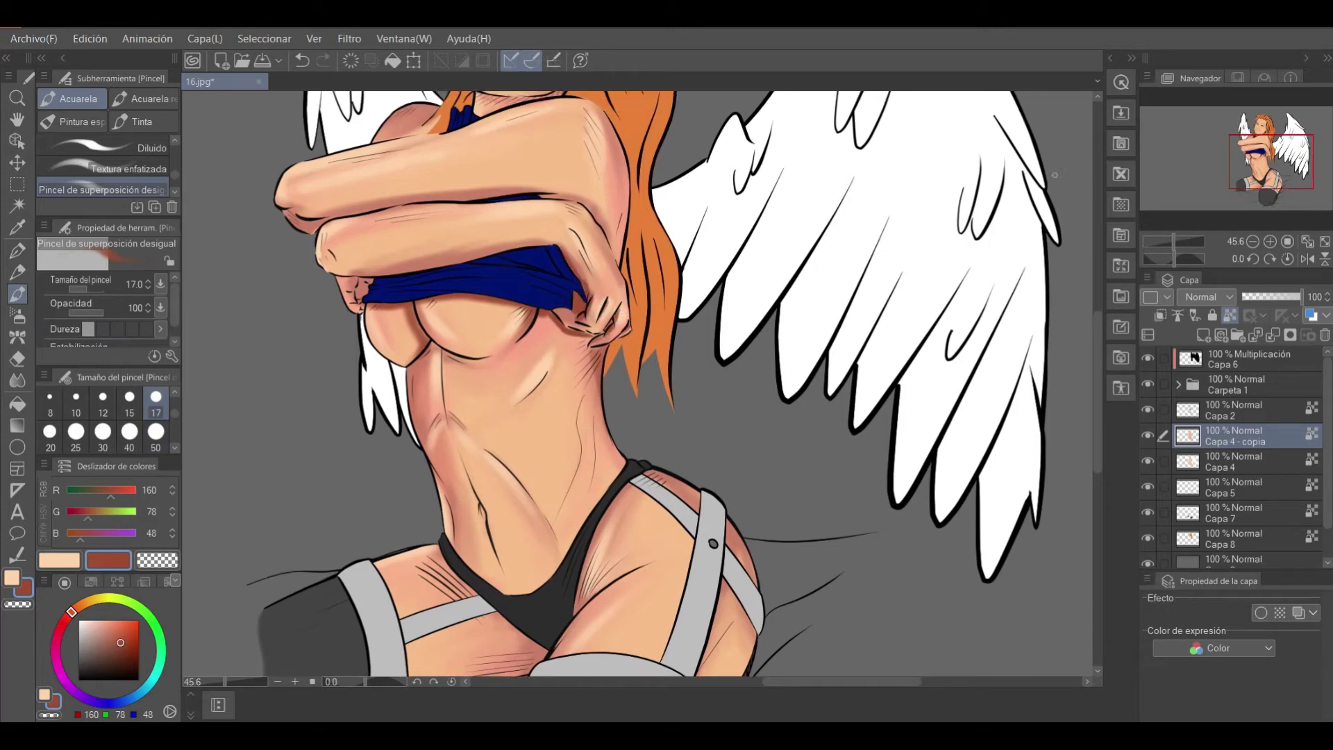
pyautogui.moveTo(596, 324); pyautogui.dragTo(596, 410)
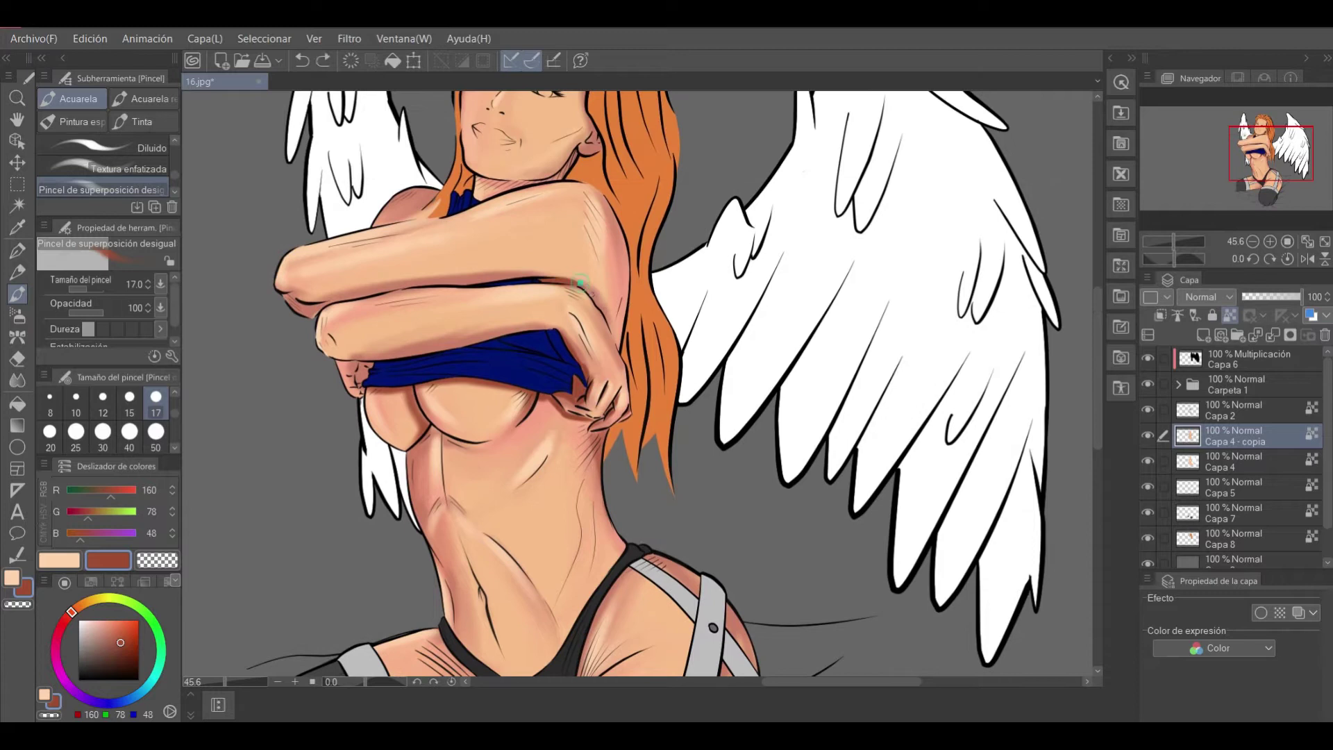
pyautogui.moveTo(613, 341); pyautogui.dragTo(558, 271)
pyautogui.scroll(-1, 558, 271)
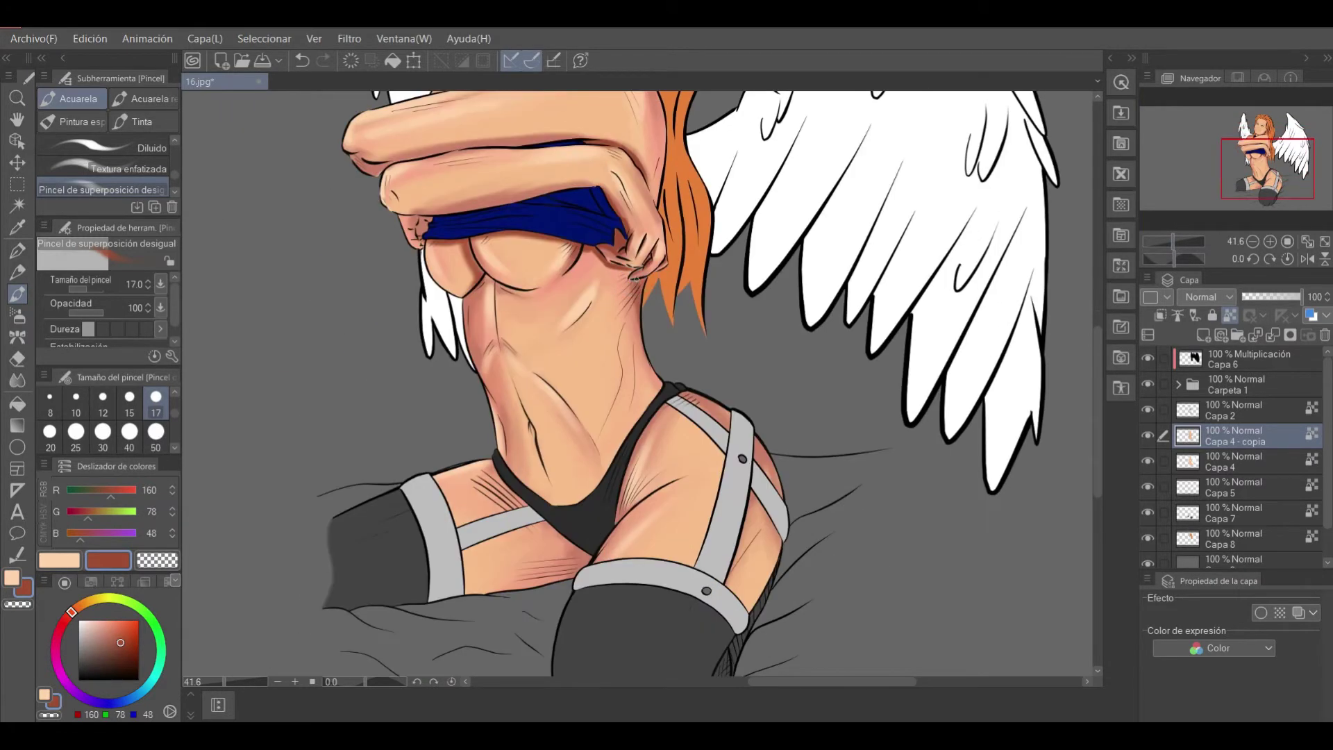
# Darken the inner thighs and the skin beside the garter straps with the brush at size 50.
pyautogui.press(']')
pyautogui.press(']')
pyautogui.press(']')
pyautogui.press(']')
pyautogui.press(']')
pyautogui.moveTo(558, 533)
pyautogui.mouseDown()
pyautogui.moveTo(744, 465)
pyautogui.moveTo(783, 389)
pyautogui.mouseUp()
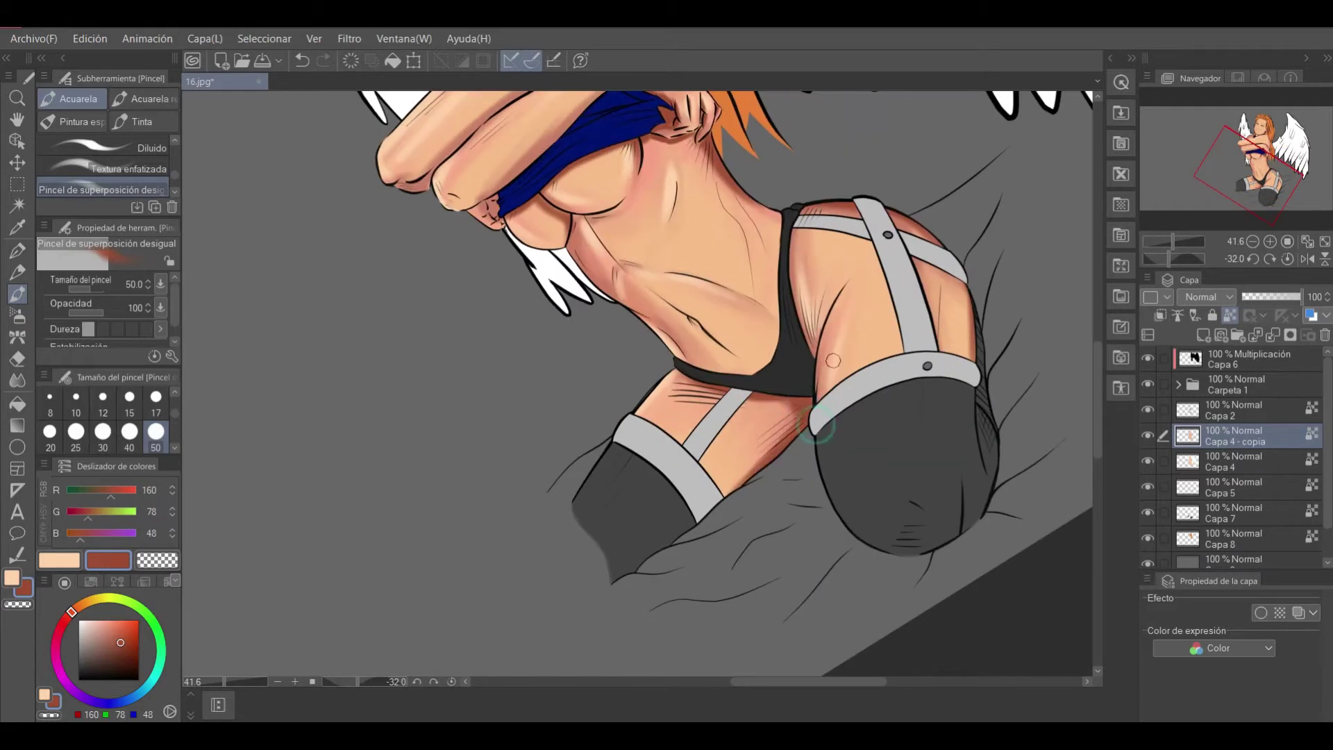
# Deepen the dark shadow along the waist and hip.
pyautogui.moveTo(802, 182); pyautogui.dragTo(722, 334)
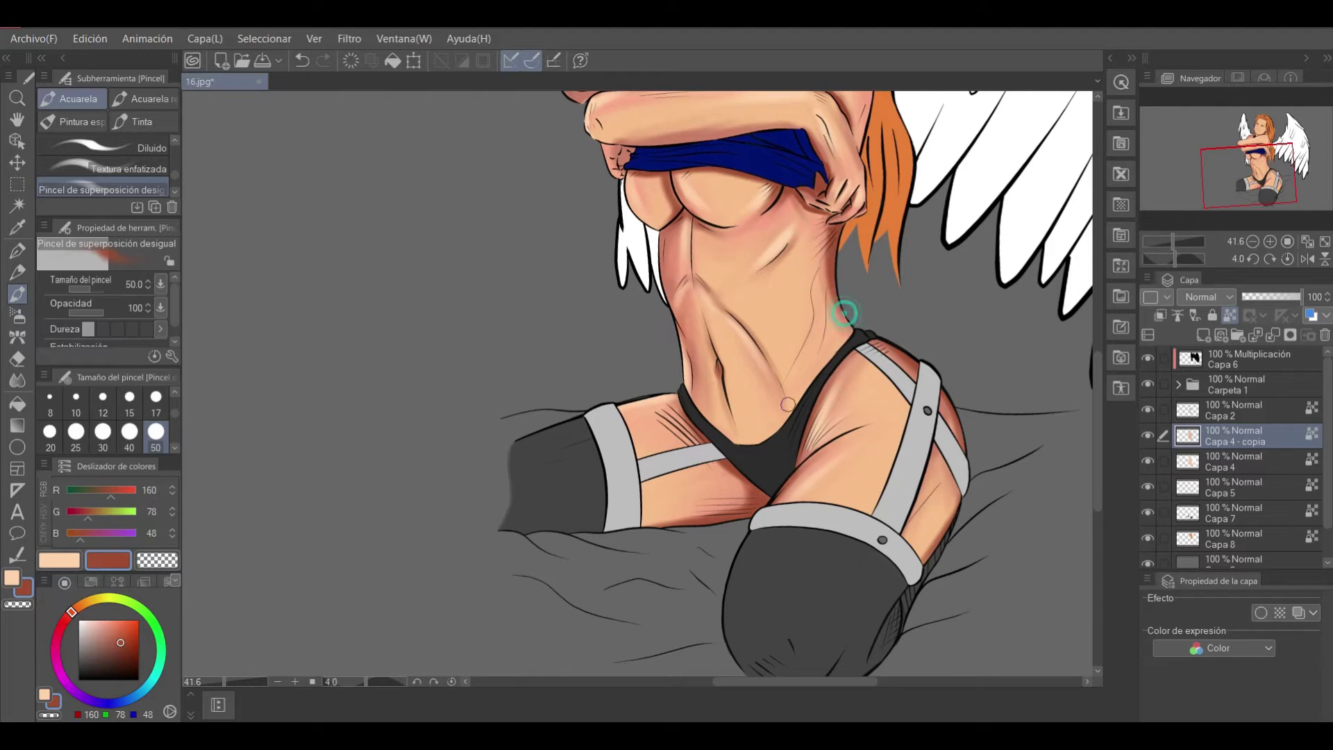
pyautogui.moveTo(842, 307); pyautogui.dragTo(761, 416)
pyautogui.scroll(5, 777, 250)
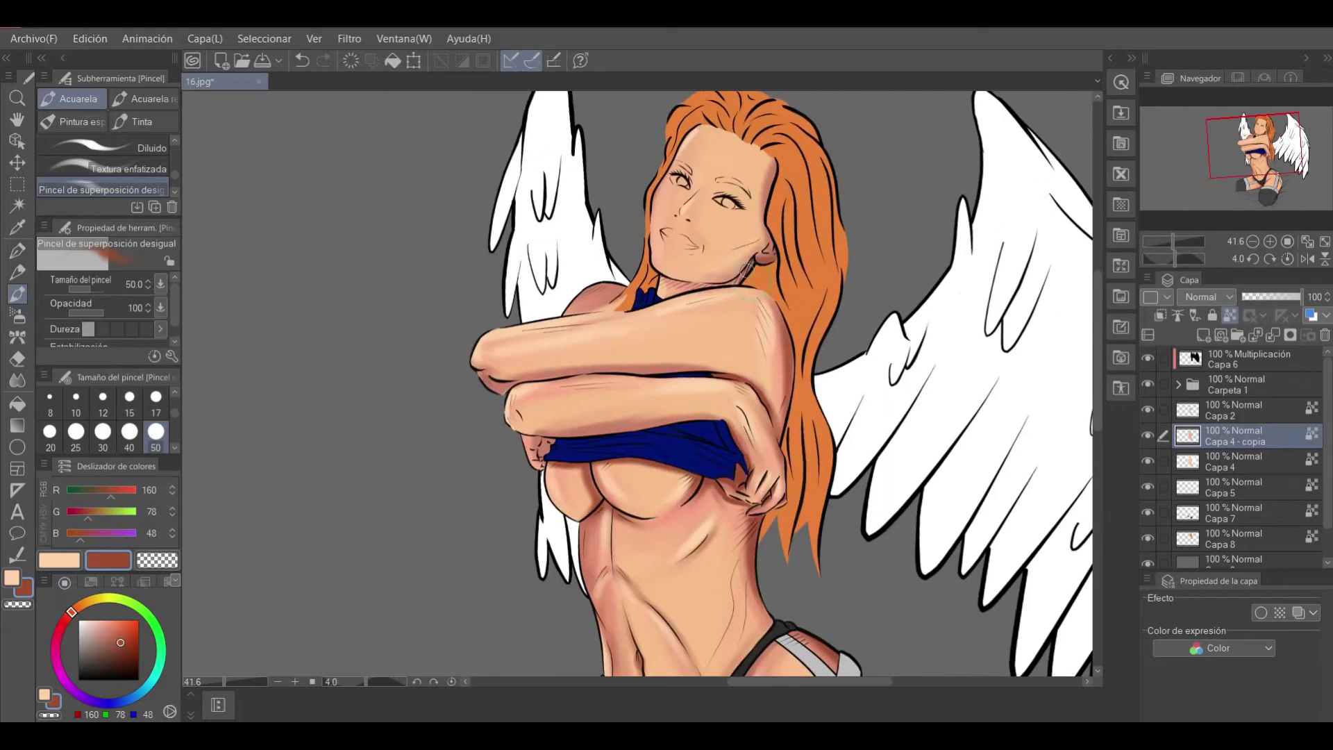
# Shade the neck below the chin with the brush at size 40 and reset the canvas rotation to 0.
pyautogui.click(129, 431)
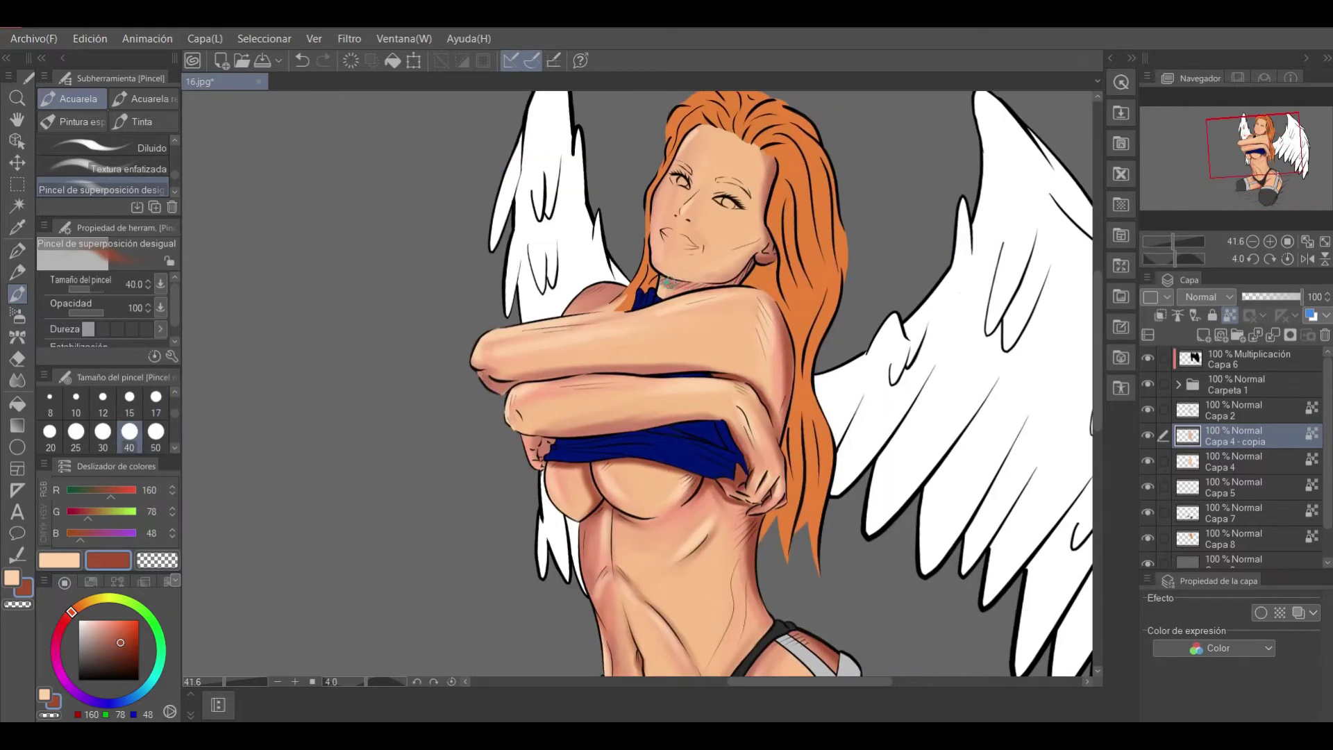
pyautogui.scroll(-5, 689, 283)
pyautogui.moveTo(1157, 264); pyautogui.dragTo(1173, 259)
pyautogui.scroll(4, 779, 194)
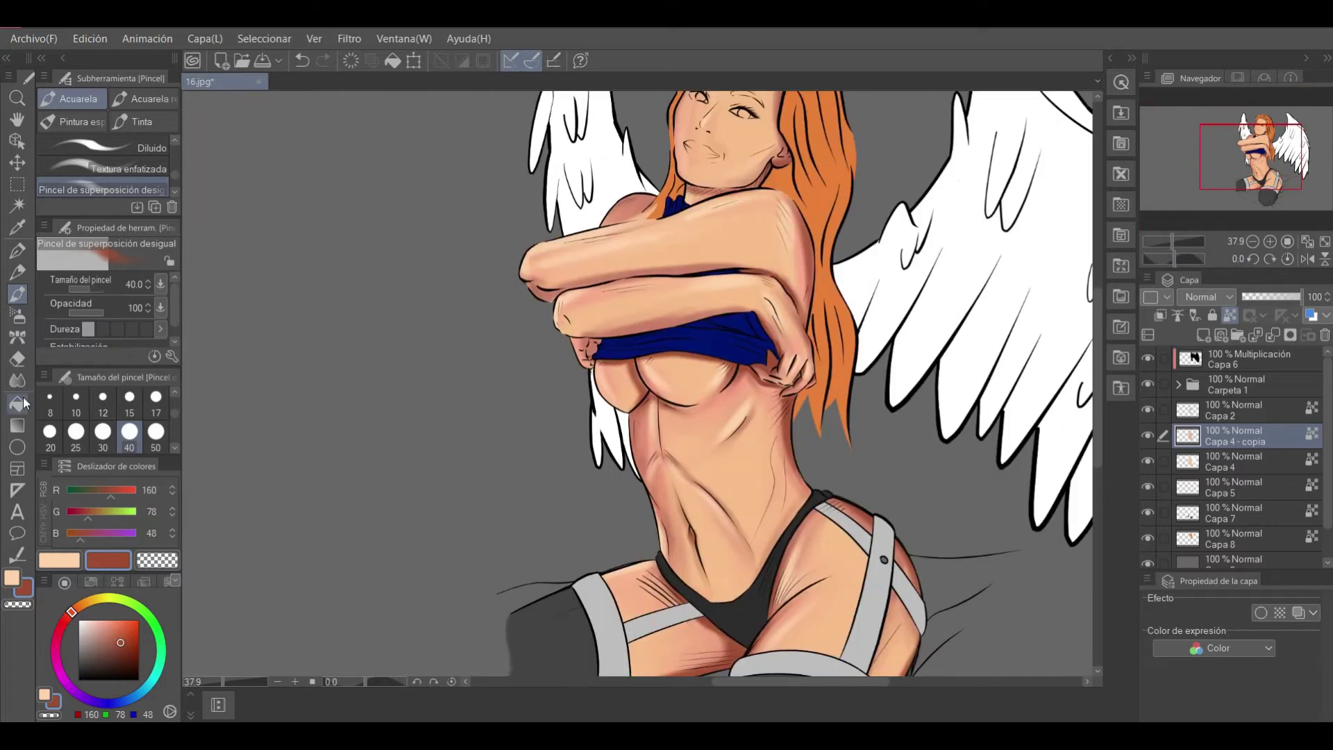
# Blend the skin shadows on the torso, hips and thighs with the color mixing tool at size 50.
pyautogui.press('j')
pyautogui.scroll(-2, 744, 262)
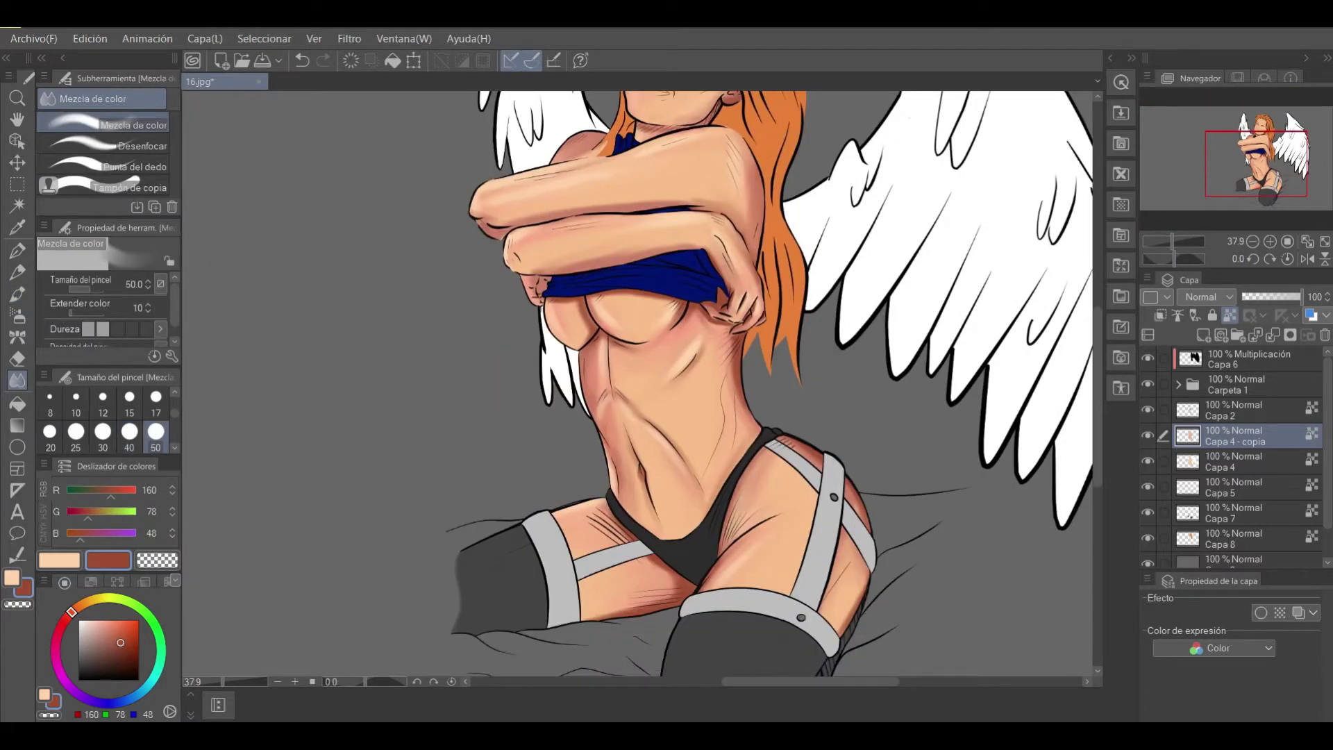
pyautogui.scroll(-1, 700, 290)
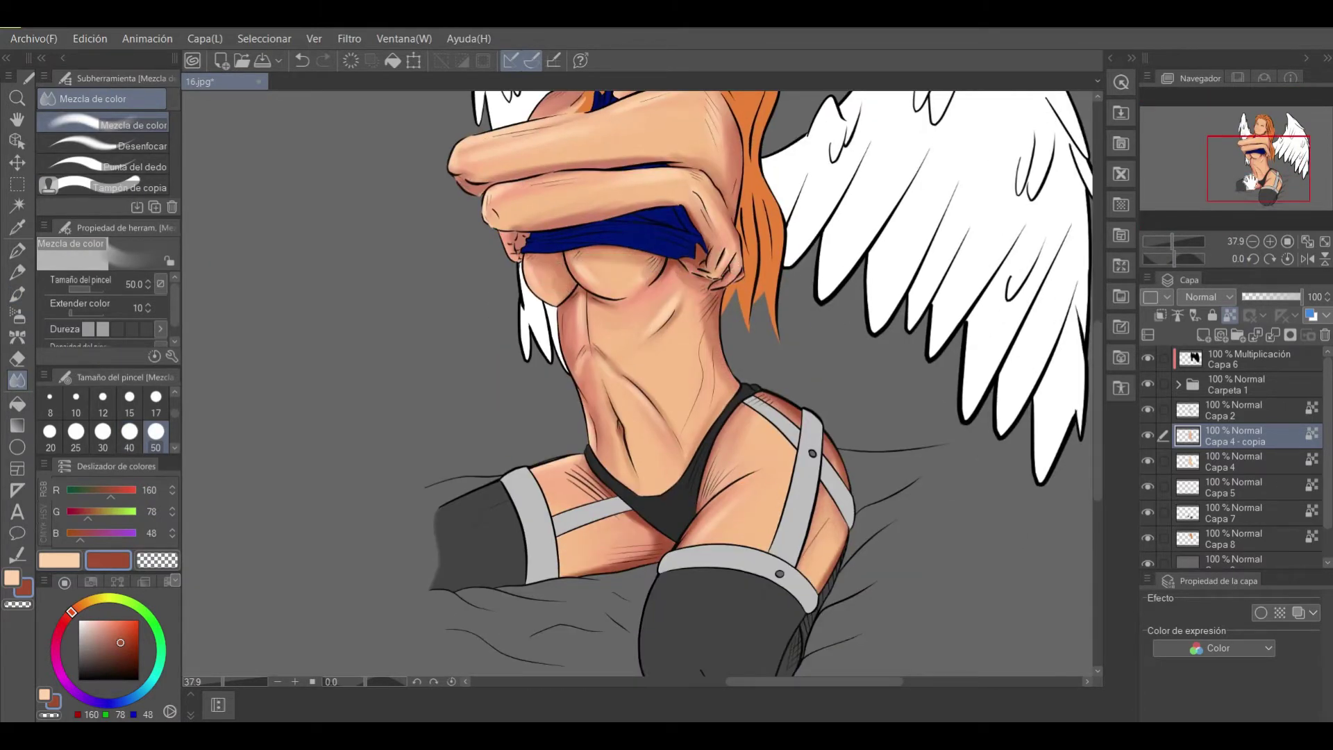
pyautogui.scroll(-1, 590, 284)
pyautogui.moveTo(699, 489); pyautogui.dragTo(699, 500)
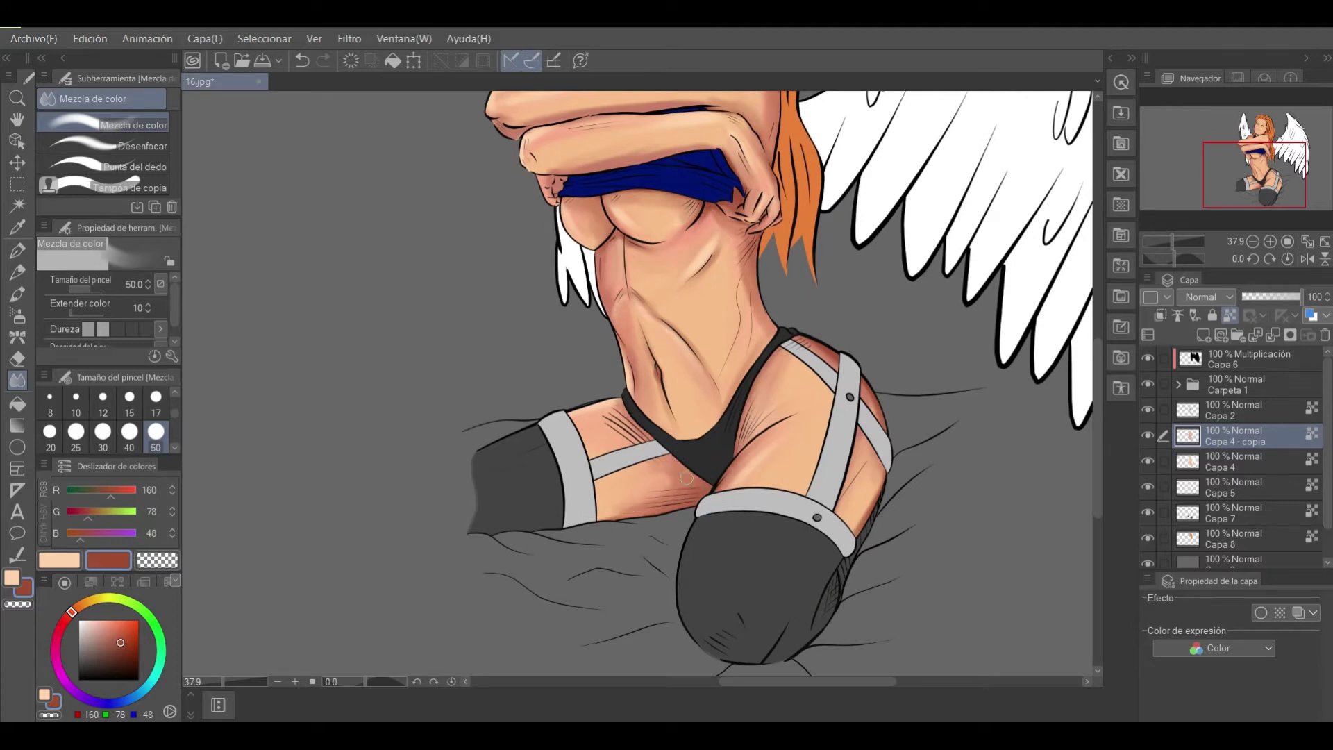
pyautogui.scroll(3, 875, 417)
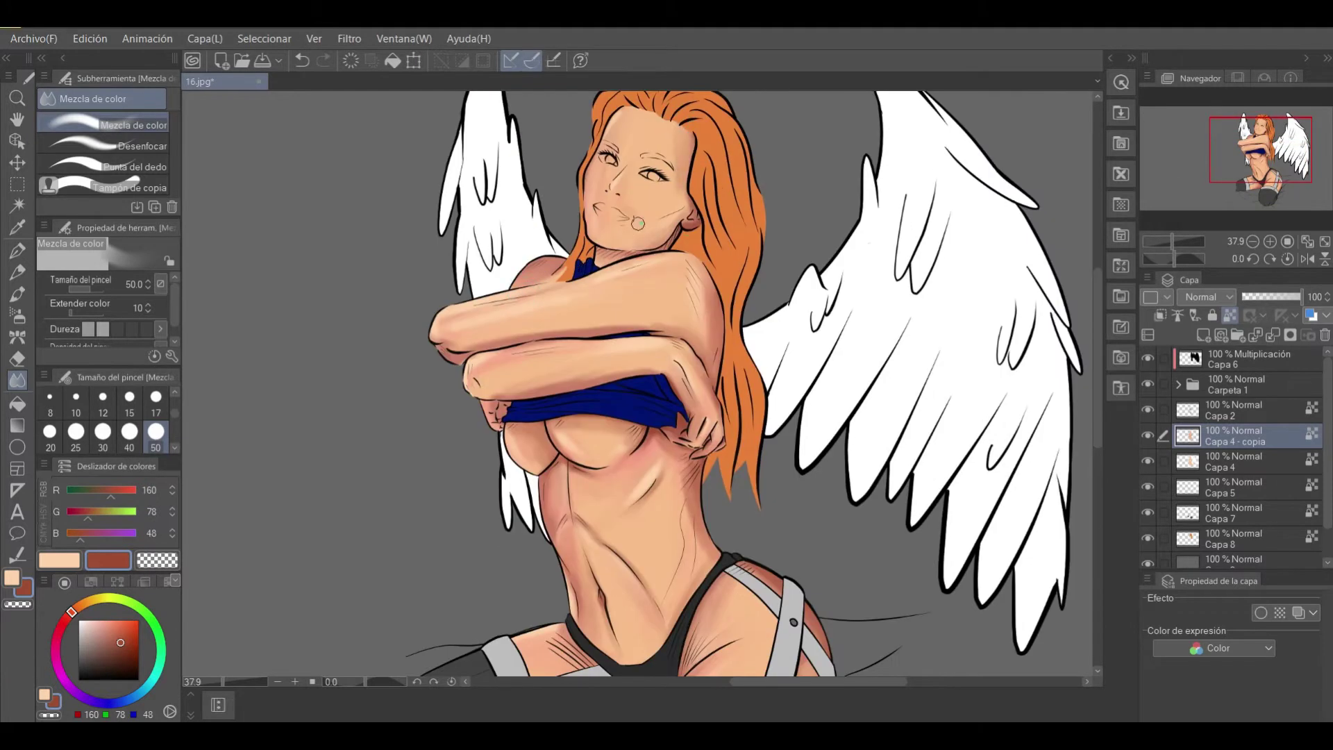
# Pick the light skin tone RGB 255, 197, 141 and lighten the torso with the uneven overlay watercolor brush at size 50.
pyautogui.moveTo(1172, 242)
pyautogui.mouseDown()
pyautogui.moveTo(1161, 243)
pyautogui.moveTo(1171, 247)
pyautogui.mouseUp()
pyautogui.click(99, 625)
pyautogui.click(105, 620)
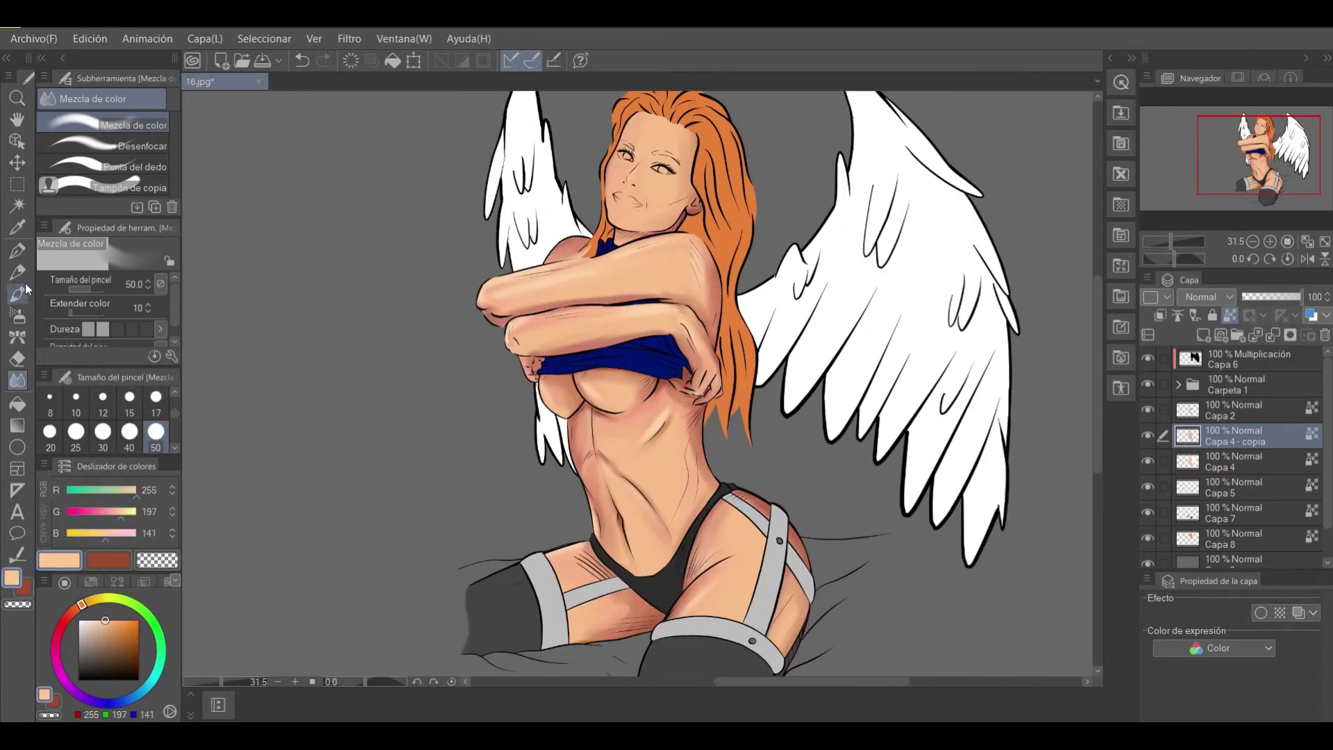
pyautogui.click(17, 294)
pyautogui.click(102, 169)
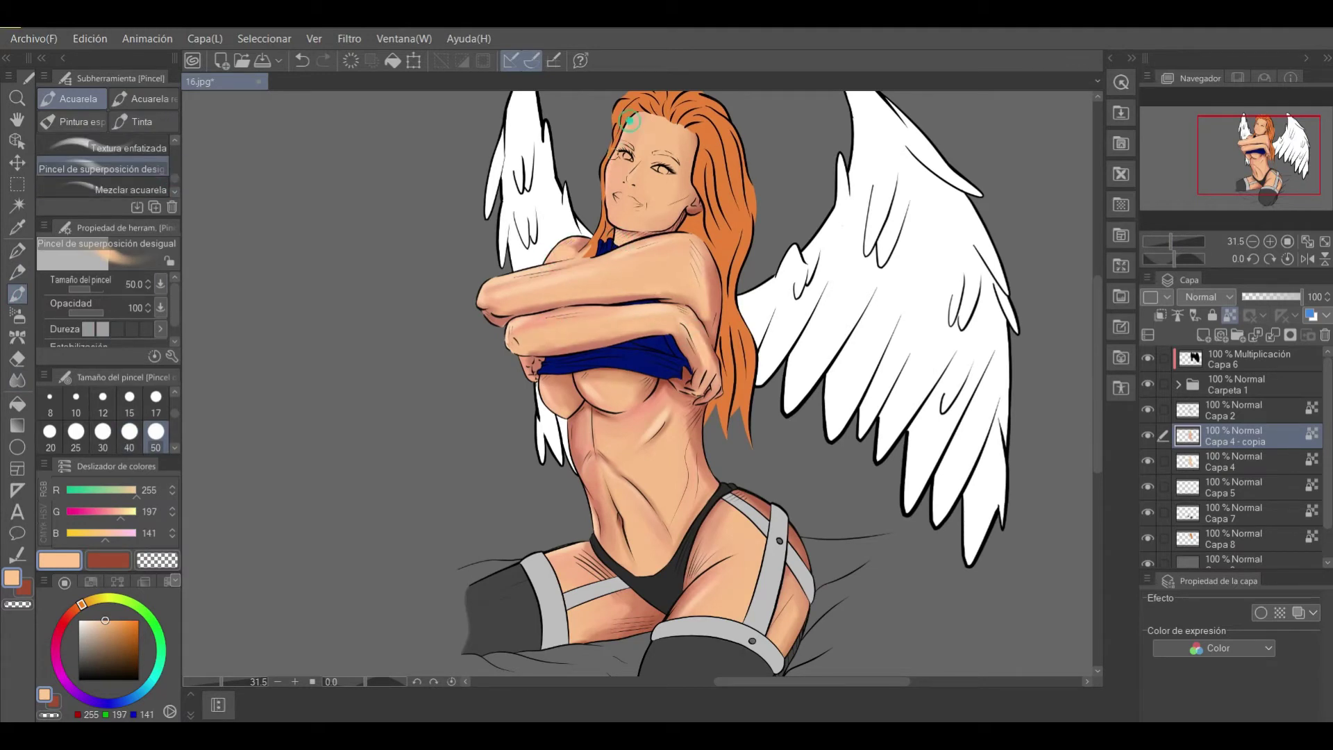
pyautogui.scroll(-2, 555, 316)
pyautogui.moveTo(613, 360)
pyautogui.mouseDown()
pyautogui.moveTo(604, 334)
pyautogui.moveTo(602, 369)
pyautogui.mouseUp()
pyautogui.hotkey('ctrl', 'z')
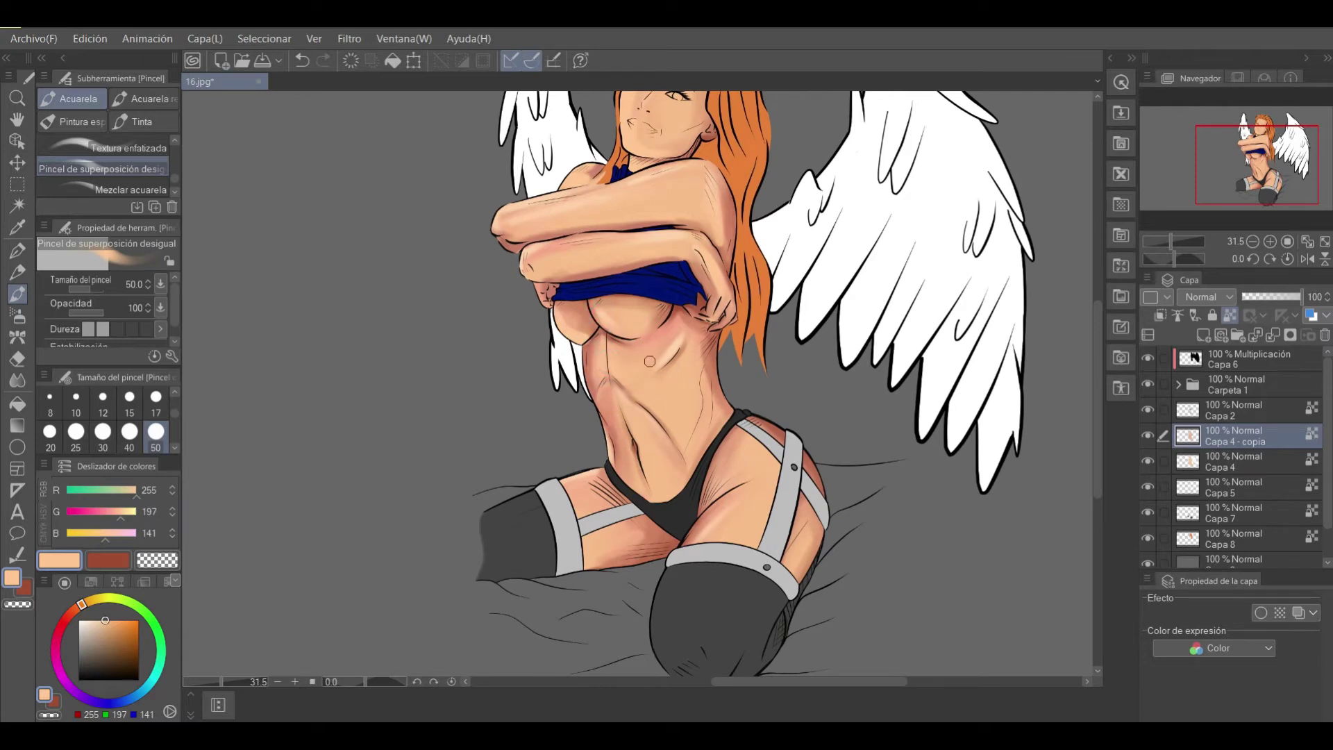
pyautogui.moveTo(1236, 180); pyautogui.dragTo(1240, 182)
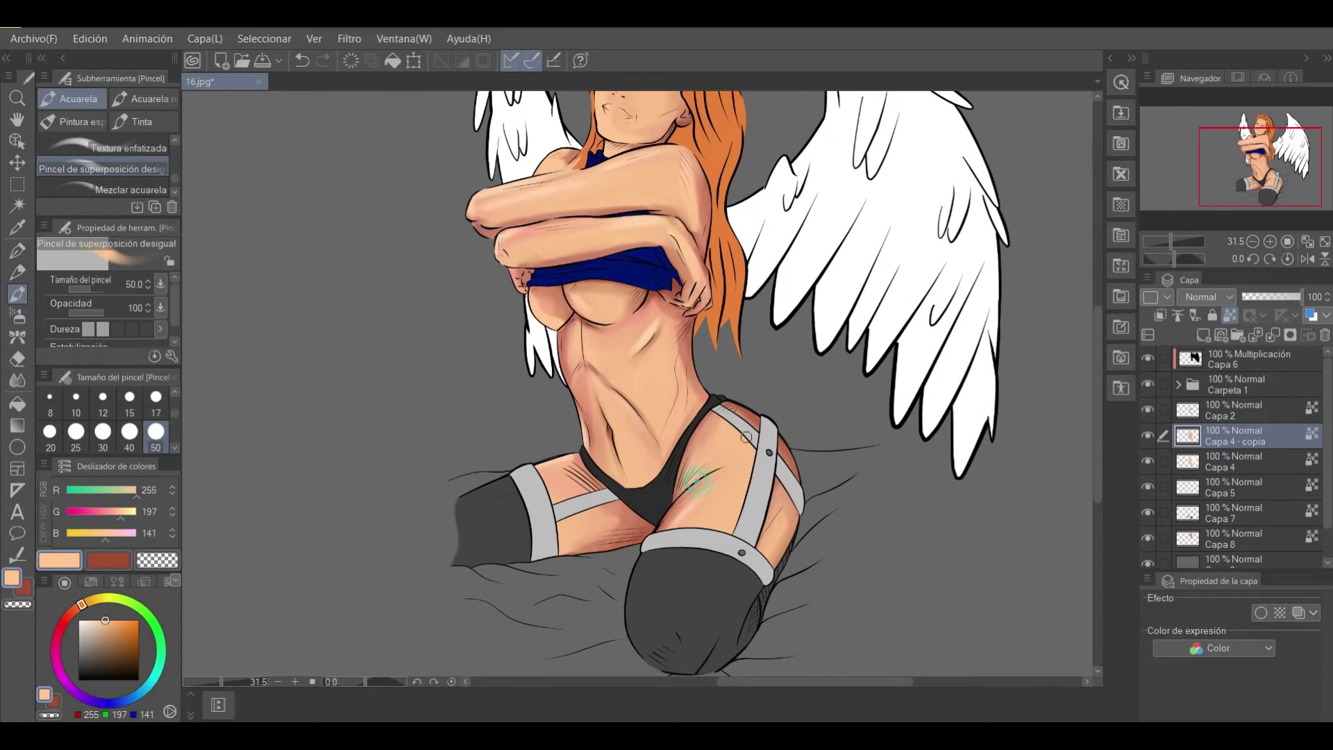
# Lighten the thigh and hip skin around the garter straps with the light skin tone at size 50.
pyautogui.scroll(5, 579, 511)
pyautogui.scroll(-3, 575, 366)
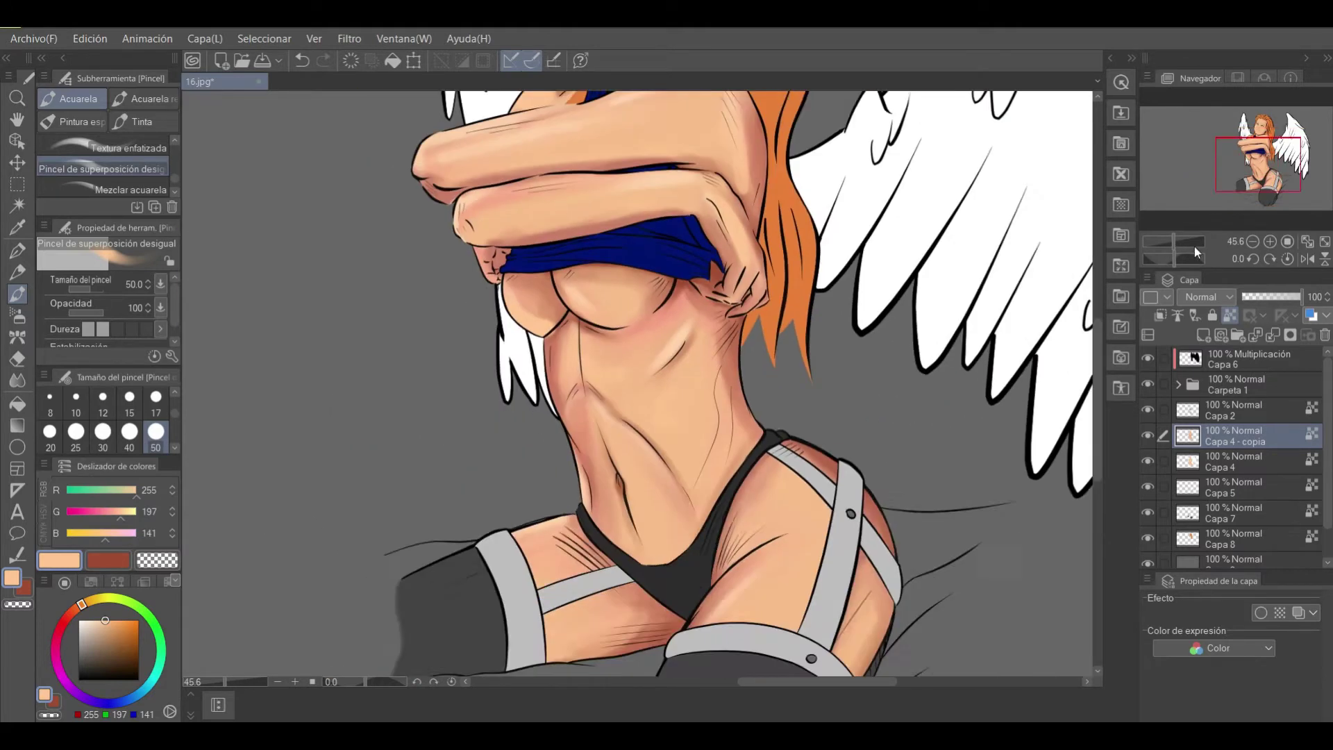
pyautogui.scroll(-1, 670, 309)
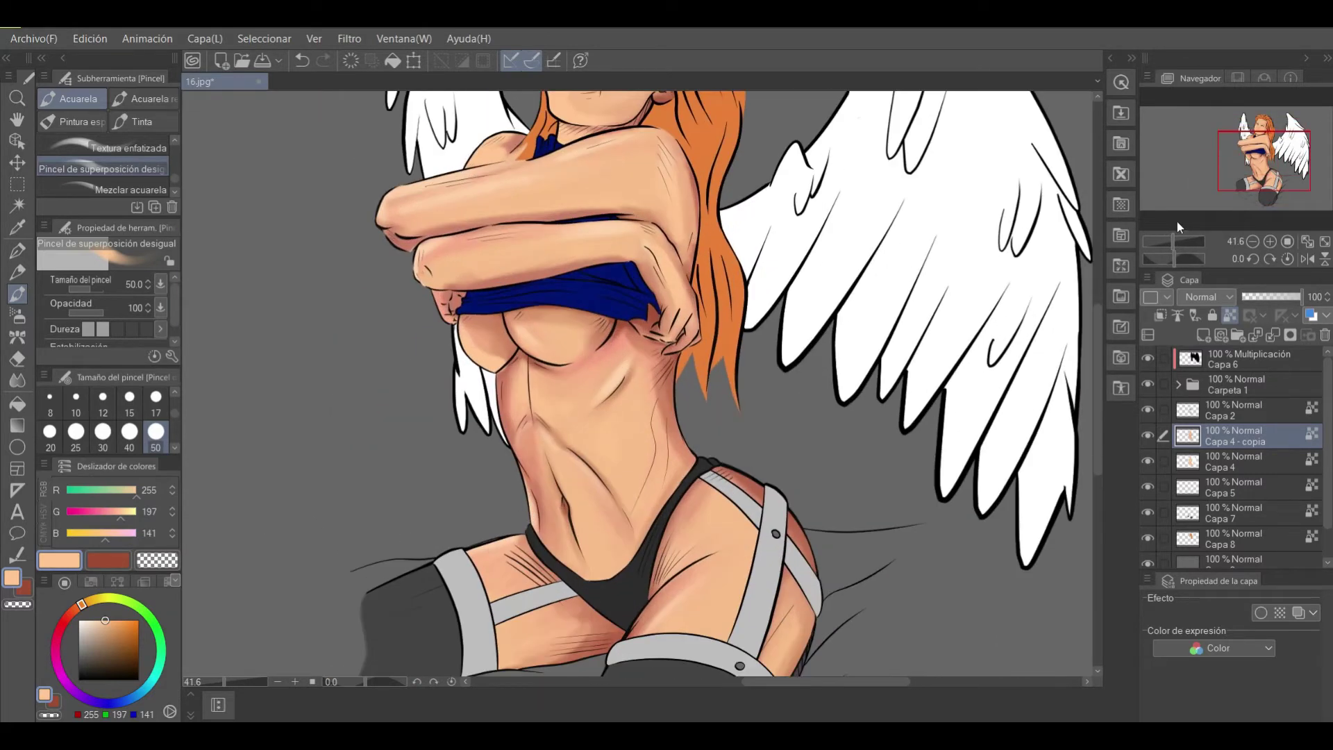
pyautogui.scroll(-2, 580, 373)
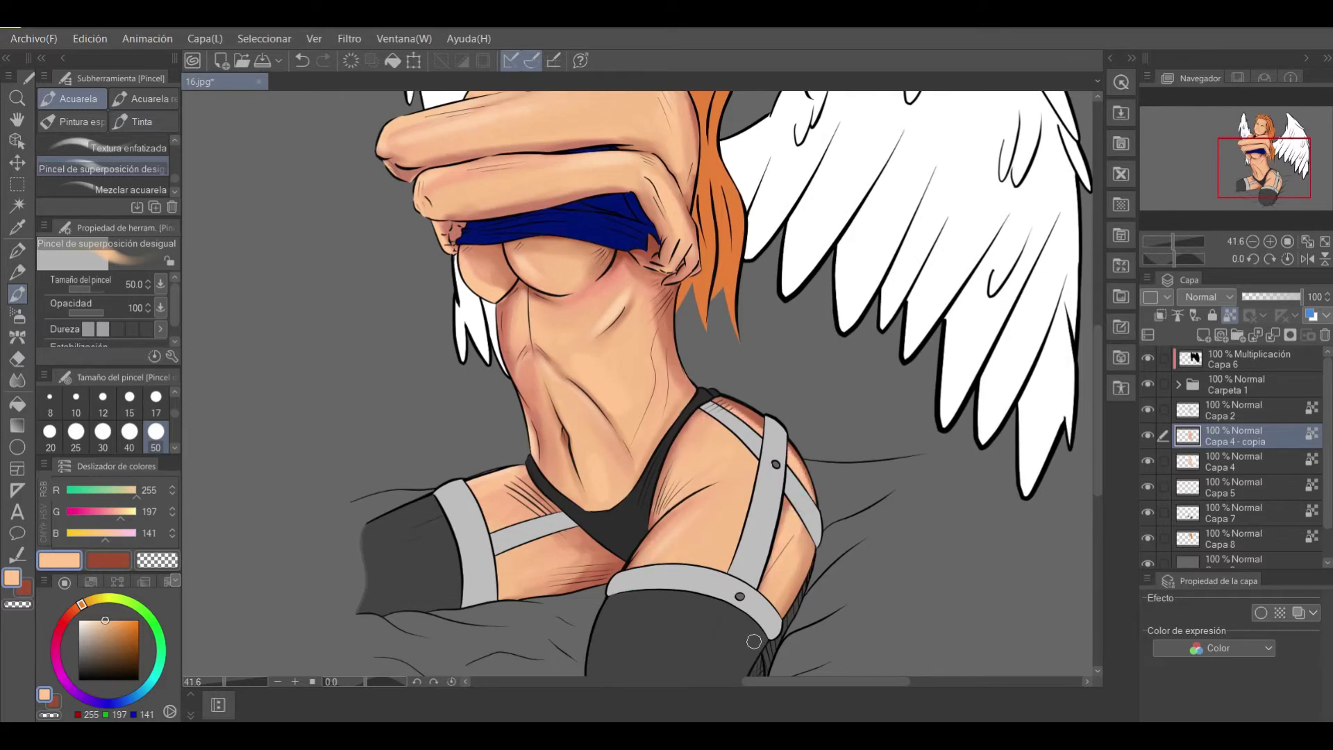
pyautogui.scroll(-3, 788, 534)
pyautogui.scroll(2, 637, 492)
# Deepen the thigh shadows beside the underwear and garter straps with the reddish brown RGB 160, 78, 48 at size 50.
pyautogui.press('x')
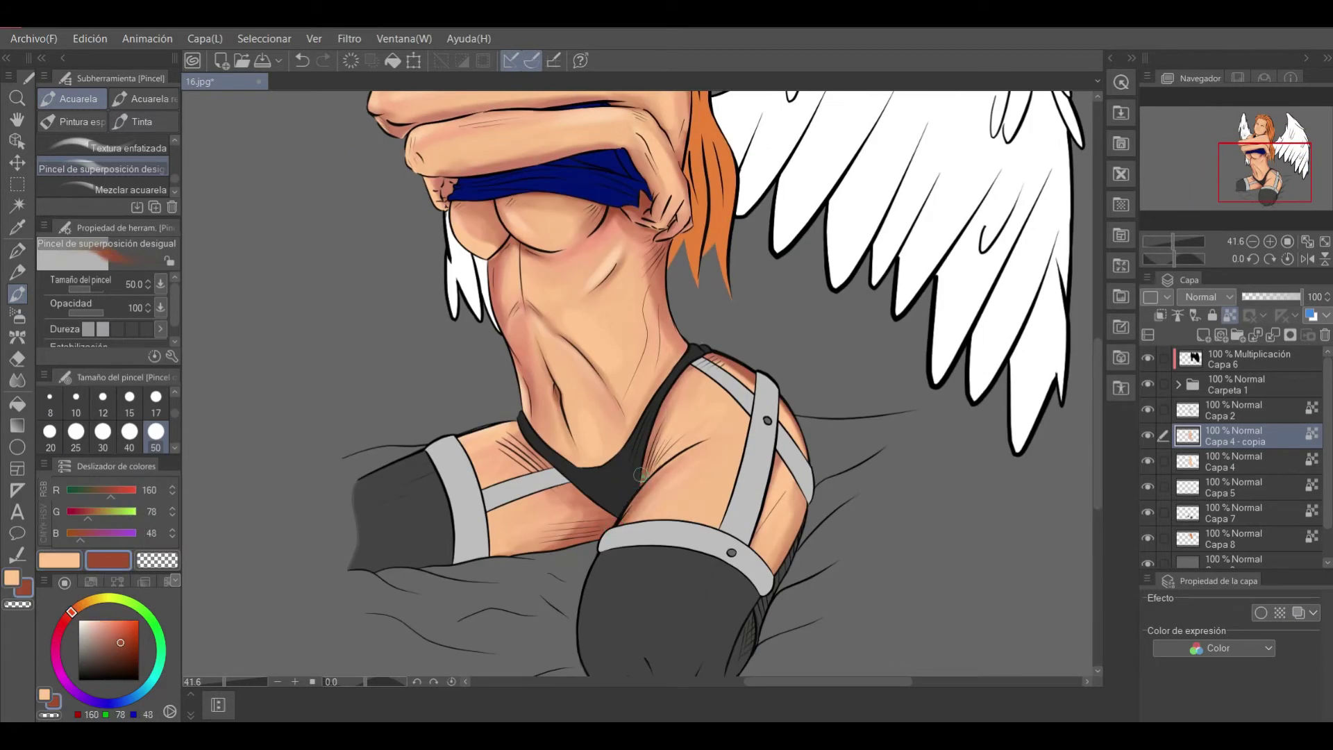
pyautogui.click(21, 299)
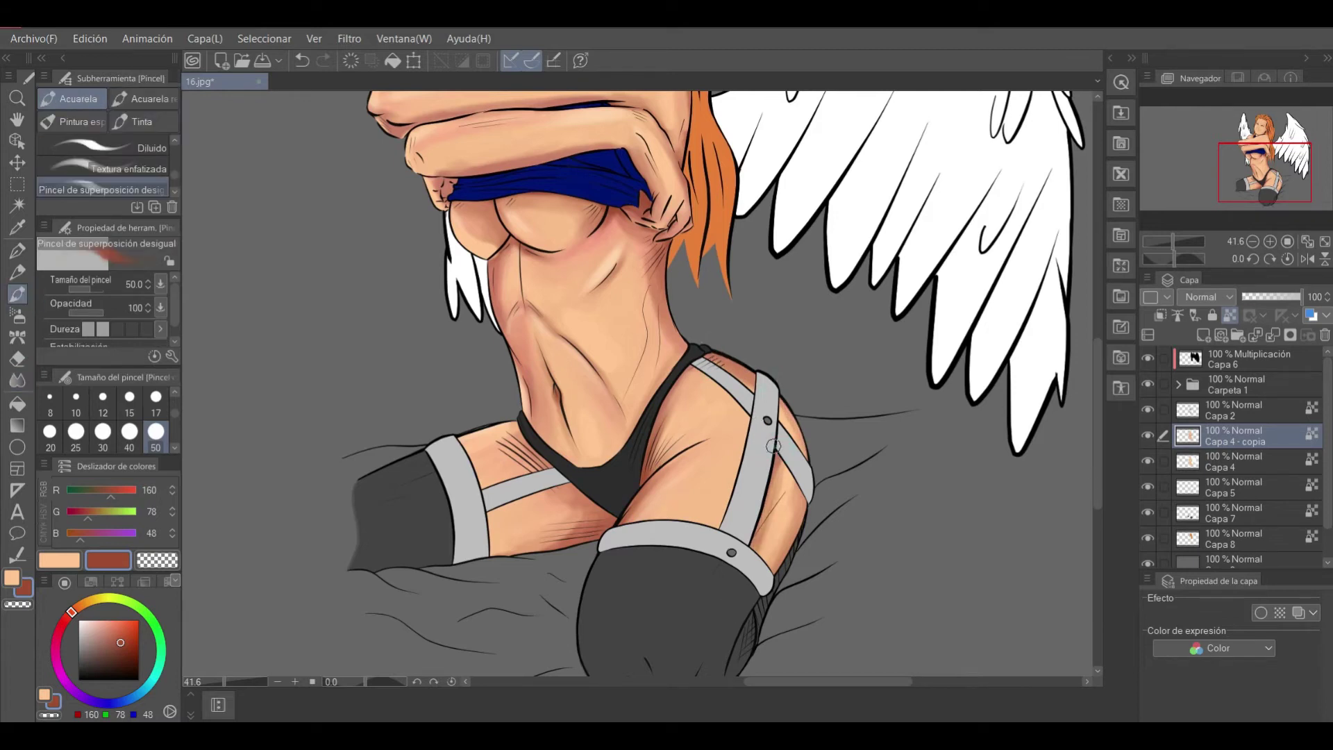
pyautogui.scroll(-2, 796, 467)
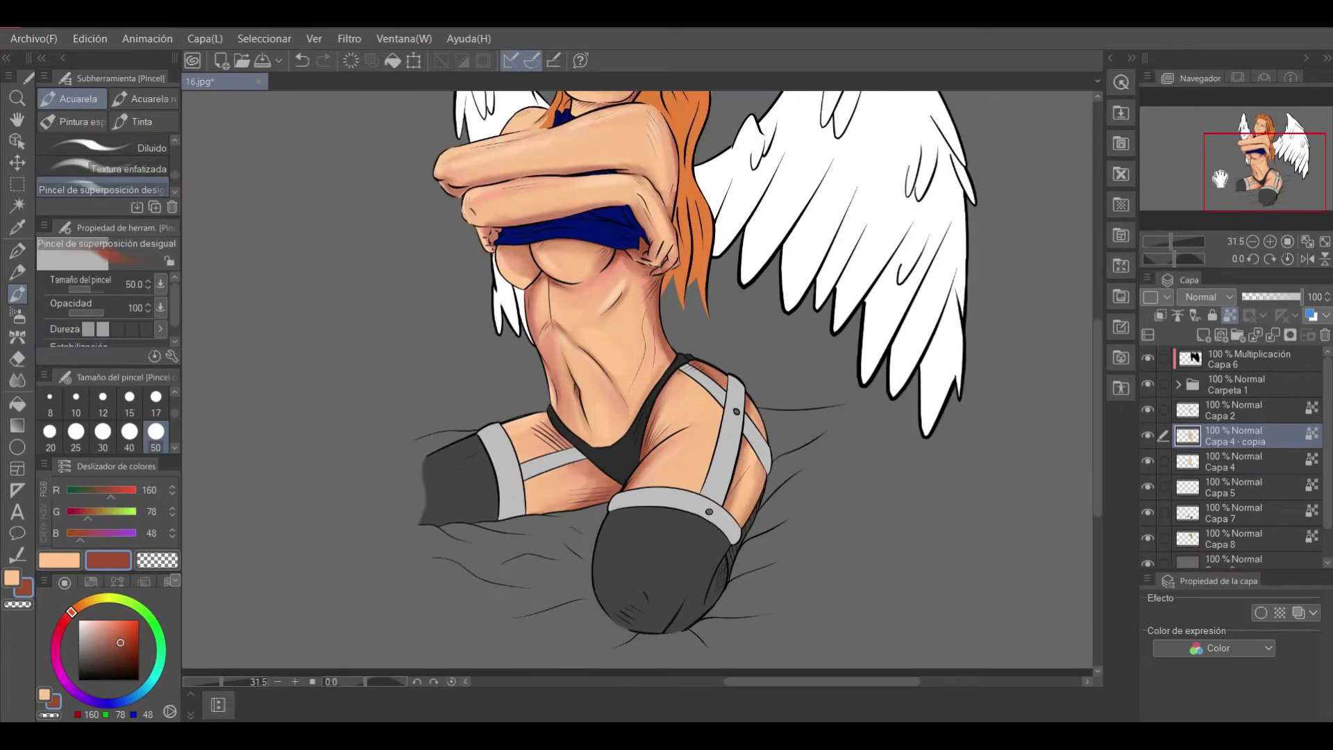
pyautogui.moveTo(1205, 177); pyautogui.dragTo(1202, 168)
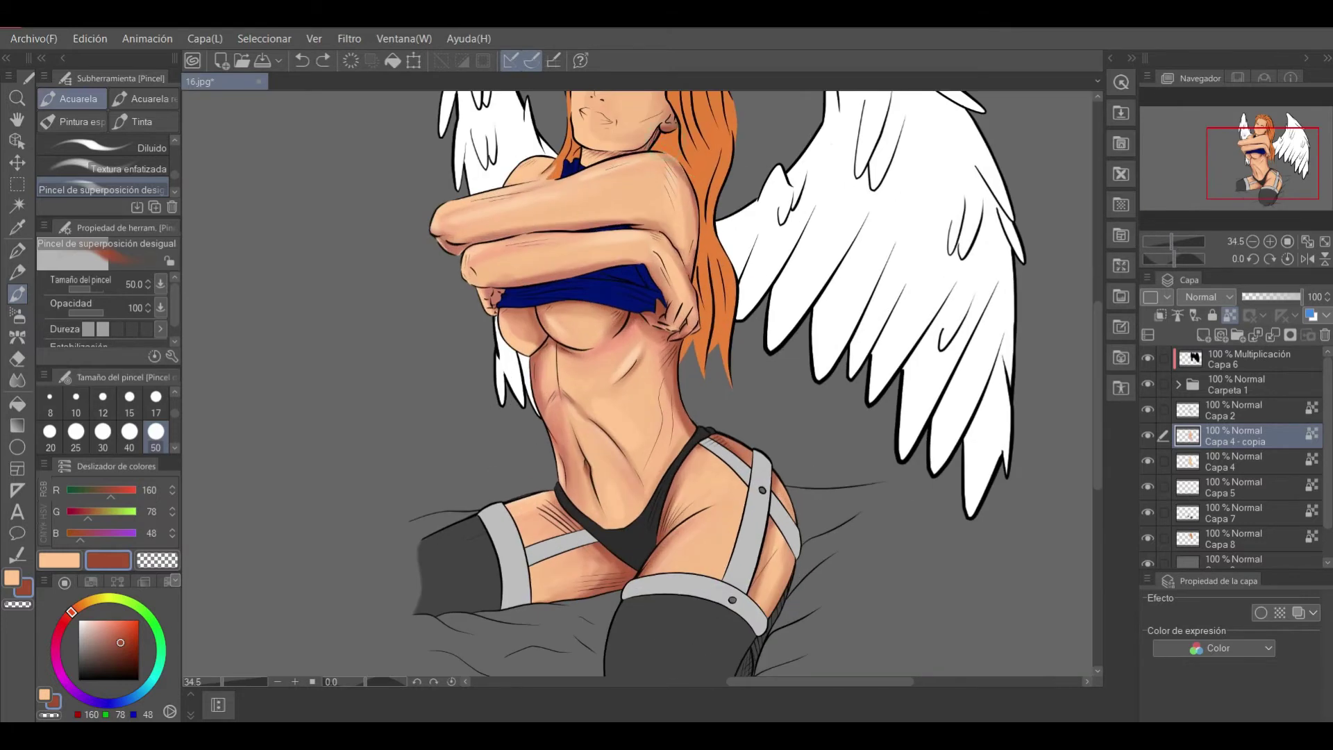
pyautogui.moveTo(666, 173); pyautogui.dragTo(757, 283)
pyautogui.scroll(1, 757, 282)
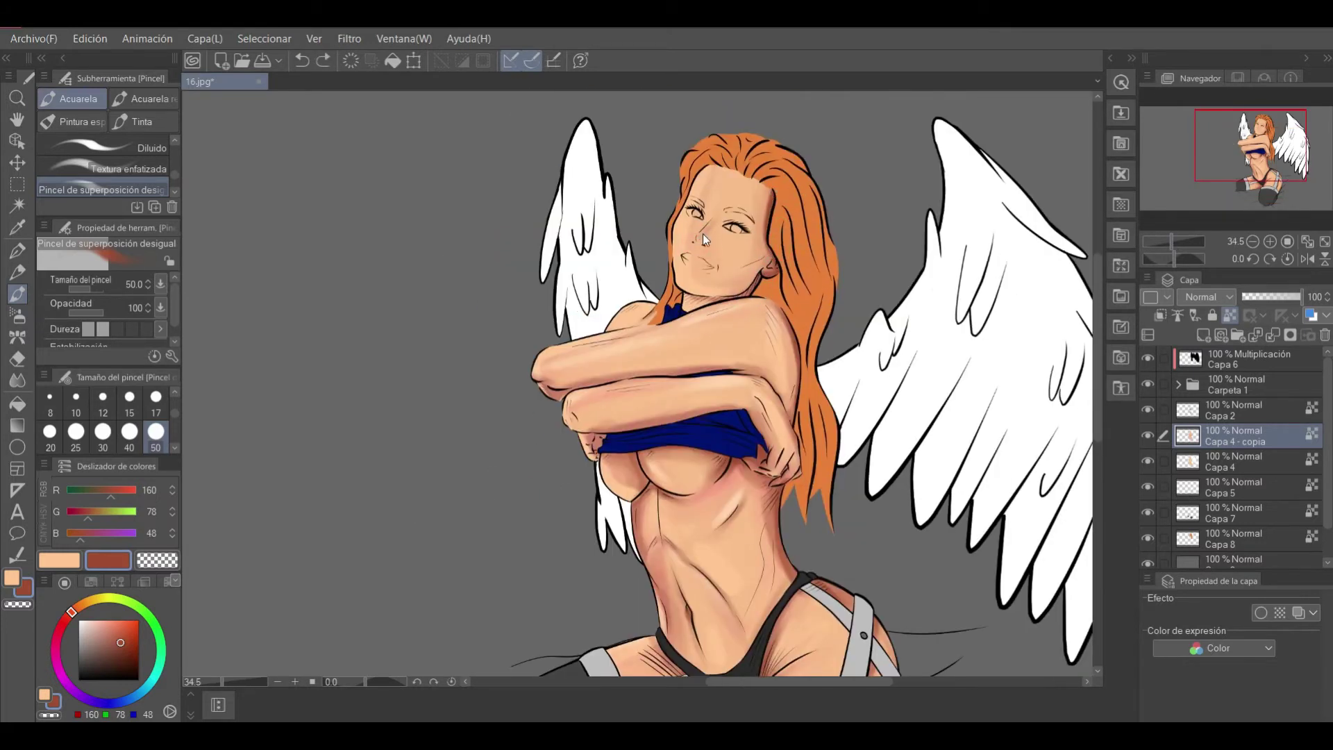
pyautogui.scroll(-5, 740, 279)
pyautogui.keyDown('alt'); pyautogui.click(765, 484); pyautogui.keyUp('alt')
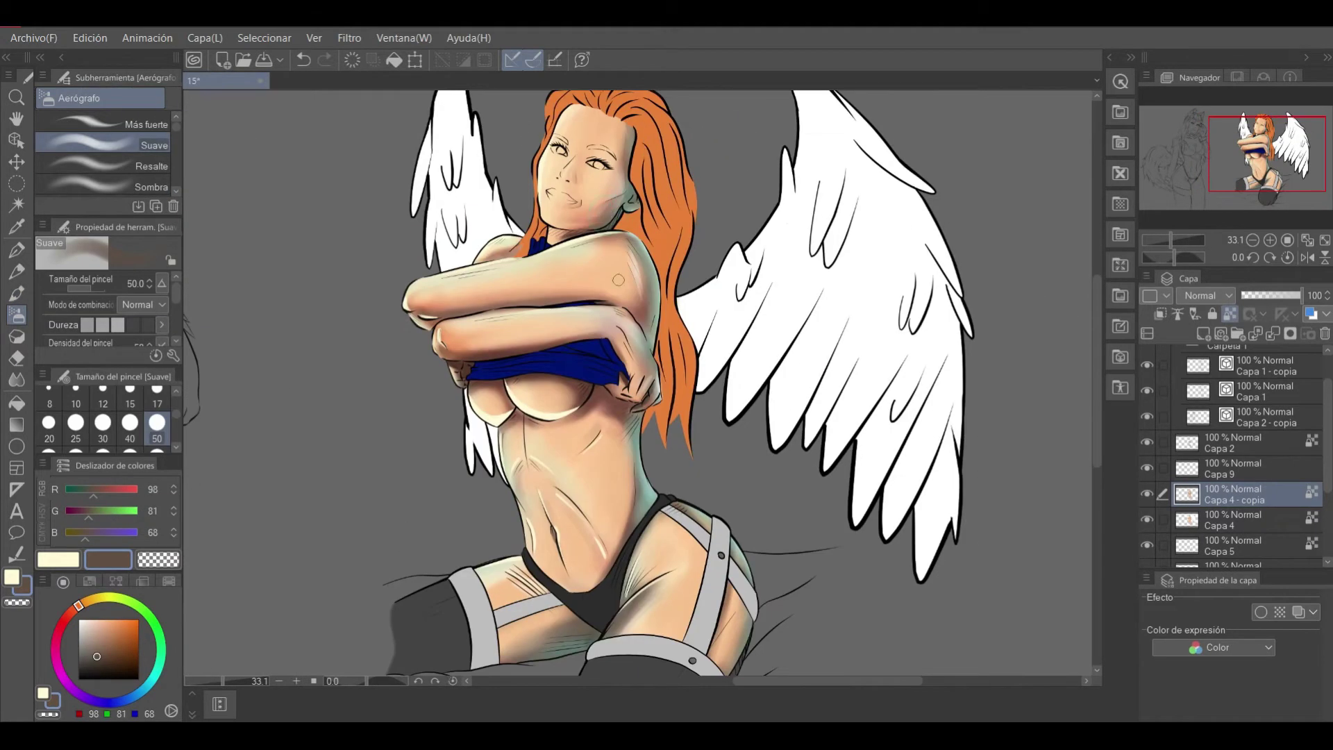
# Flip the view horizontally and blend the skin shading on the face with the color mixing tool at size 50.
pyautogui.hotkey('ctrl', 'h')
pyautogui.scroll(5, 597, 229)
pyautogui.press('j')
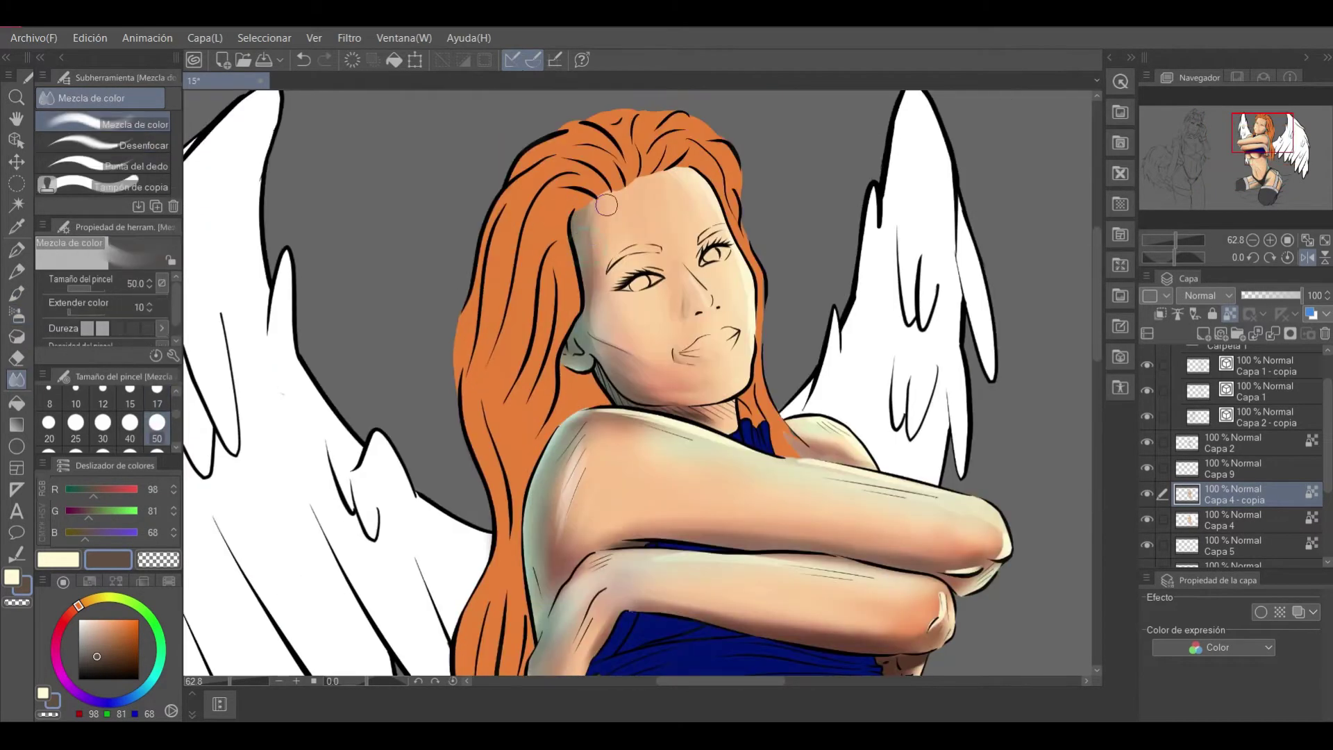
pyautogui.press('b')
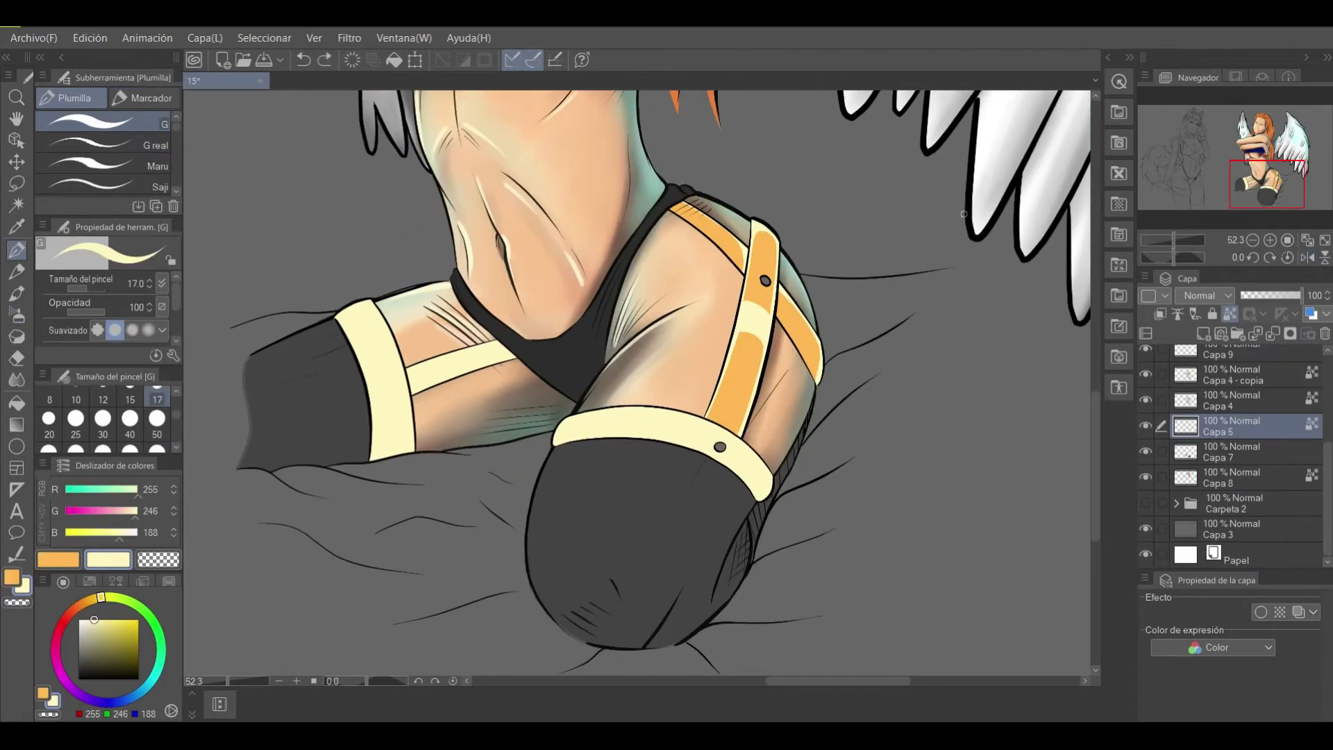
# Fill the front thigh band with orange RGB 255, 183, 70 using the G pen at size 17, keeping cream edge highlights.
pyautogui.keyDown('alt'); pyautogui.click(752, 368); pyautogui.keyUp('alt')
pyautogui.moveTo(1170, 241); pyautogui.dragTo(1169, 241)
pyautogui.press('x')
pyautogui.click(1307, 257)
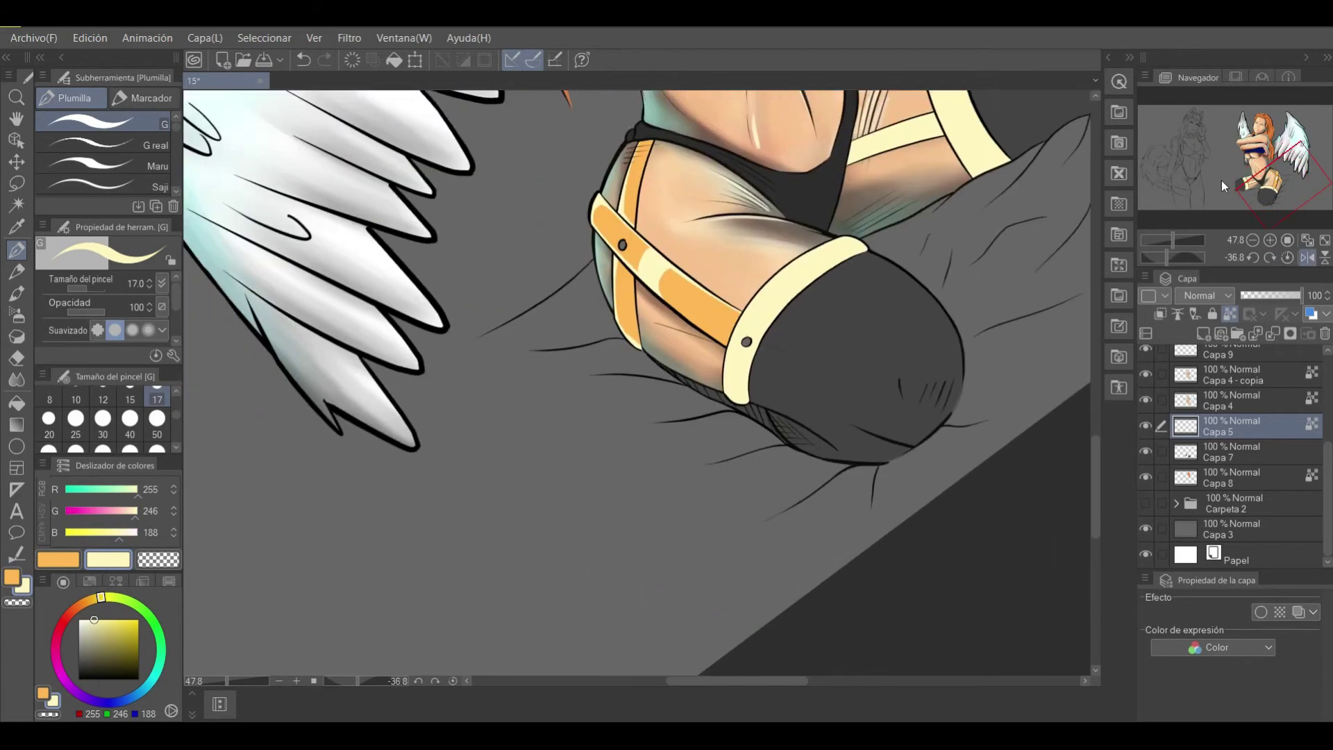
pyautogui.press('x')
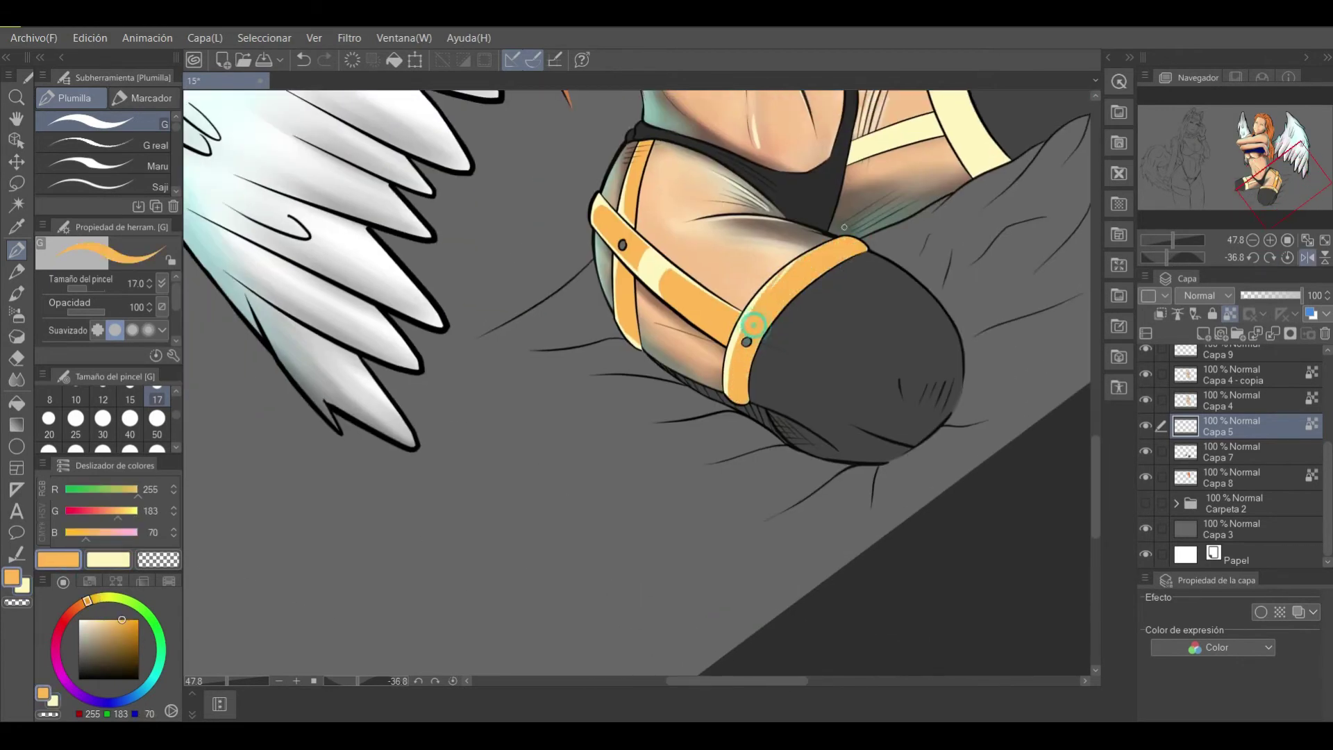
pyautogui.press('x')
pyautogui.moveTo(795, 263); pyautogui.dragTo(865, 356)
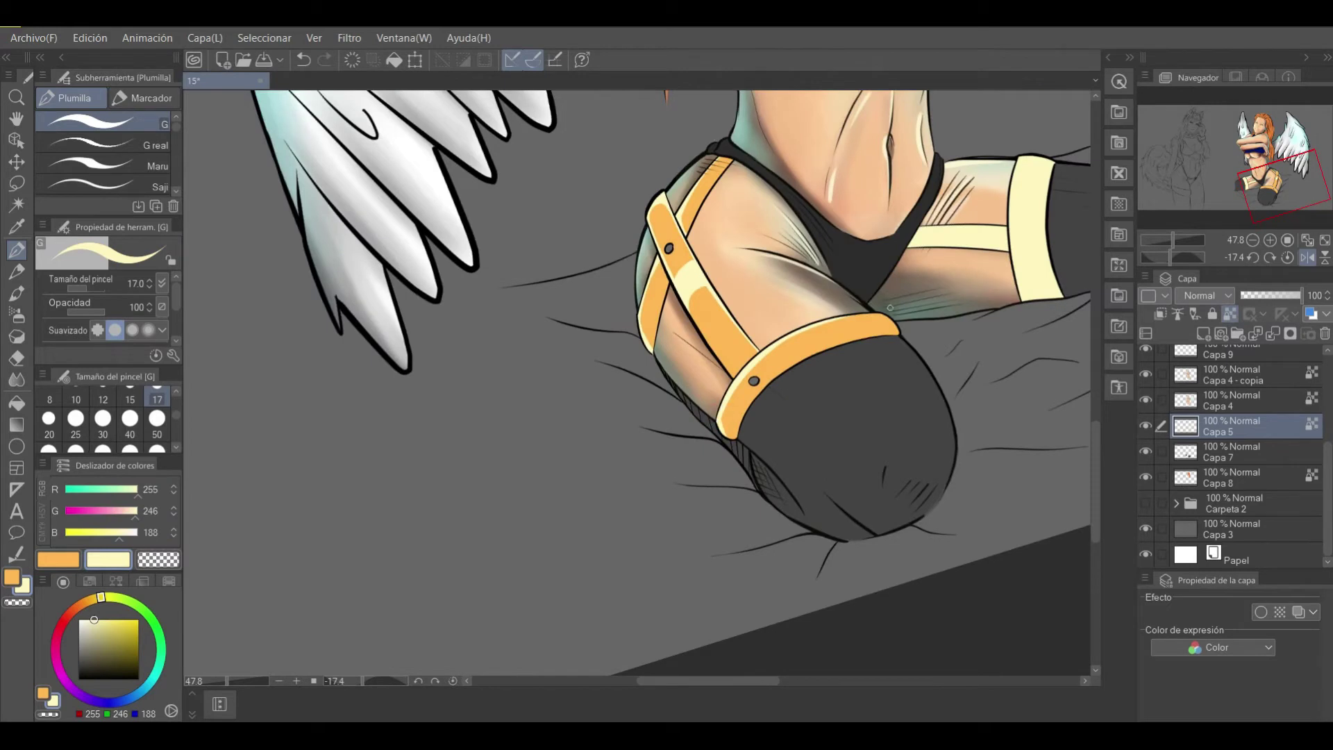
# Add a new layer and paint the front garter straps and thigh band golden brown RGB 187, 136, 58 with the G pen.
pyautogui.click(123, 637)
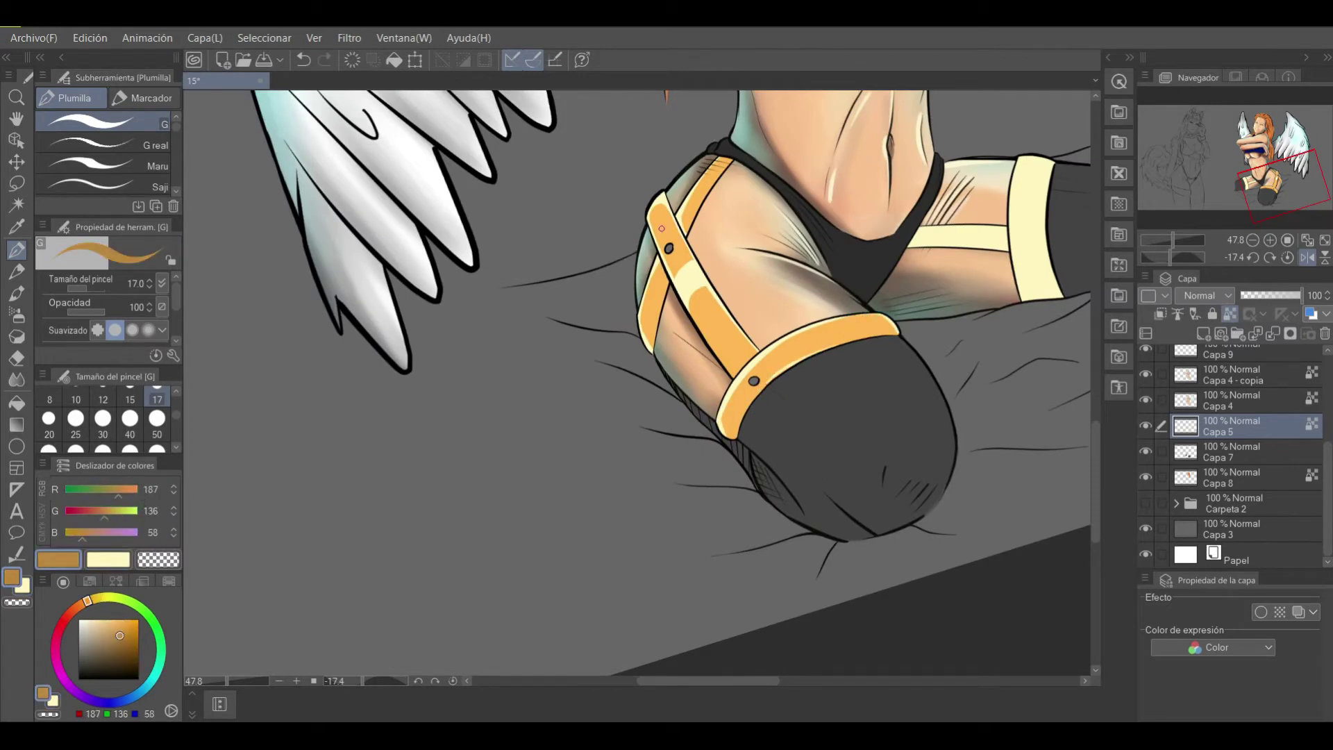
pyautogui.hotkey('ctrl', 'shift', 'n')
pyautogui.moveTo(653, 201)
pyautogui.mouseDown()
pyautogui.moveTo(660, 245)
pyautogui.moveTo(661, 196)
pyautogui.moveTo(682, 299)
pyautogui.moveTo(686, 238)
pyautogui.moveTo(697, 320)
pyautogui.moveTo(699, 288)
pyautogui.moveTo(758, 354)
pyautogui.moveTo(727, 363)
pyautogui.moveTo(736, 316)
pyautogui.moveTo(753, 360)
pyautogui.moveTo(751, 392)
pyautogui.moveTo(725, 397)
pyautogui.moveTo(724, 416)
pyautogui.moveTo(744, 410)
pyautogui.moveTo(736, 431)
pyautogui.moveTo(767, 364)
pyautogui.moveTo(801, 336)
pyautogui.mouseUp()
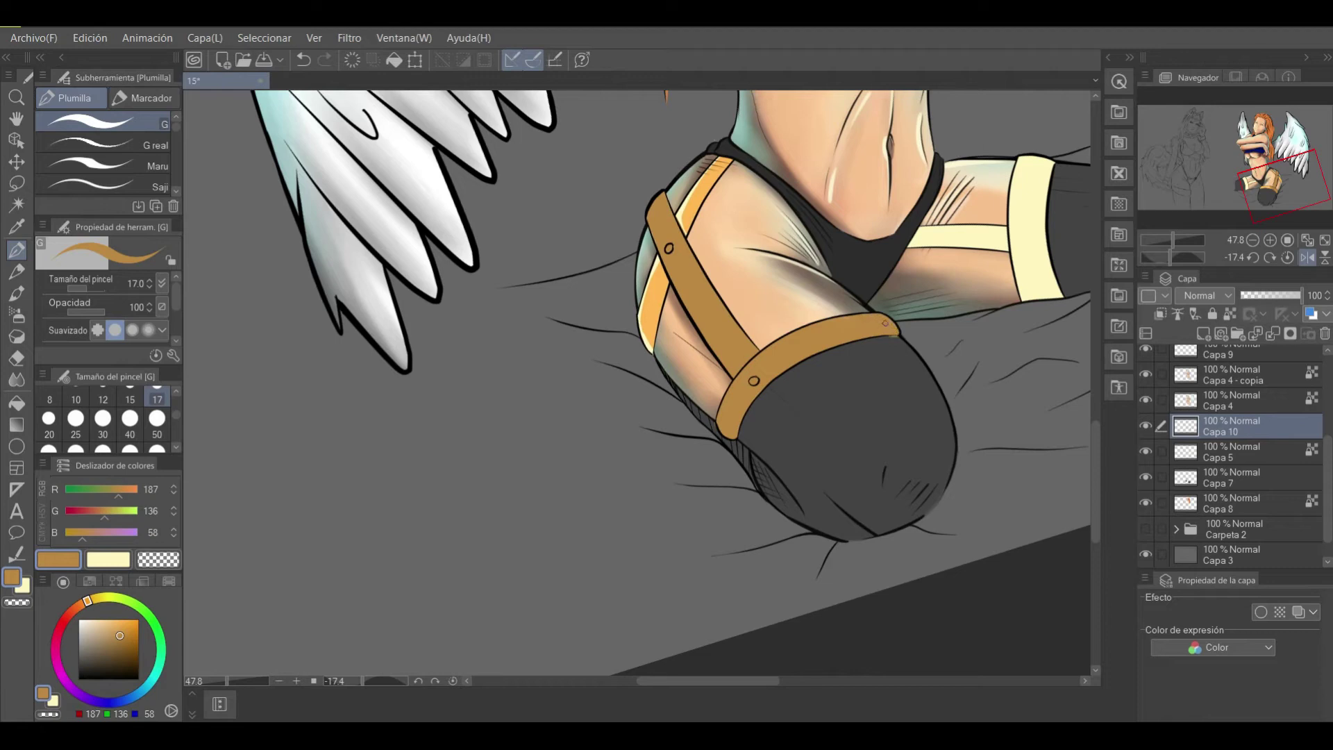
pyautogui.moveTo(640, 325); pyautogui.dragTo(665, 285)
pyautogui.moveTo(717, 162); pyautogui.dragTo(707, 175)
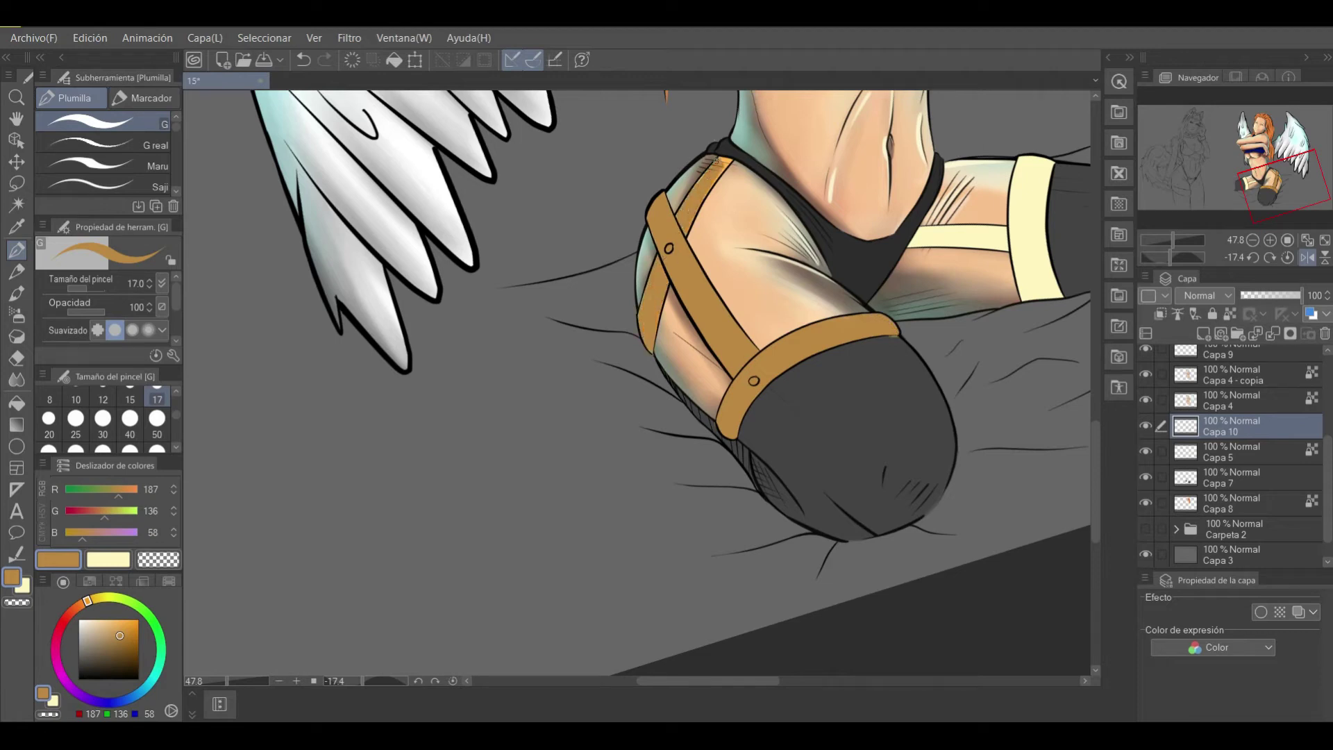
# Erase thin diagonal glints into the upper rear garter strap with the rough eraser at size 7.
pyautogui.scroll(2, 498, 293)
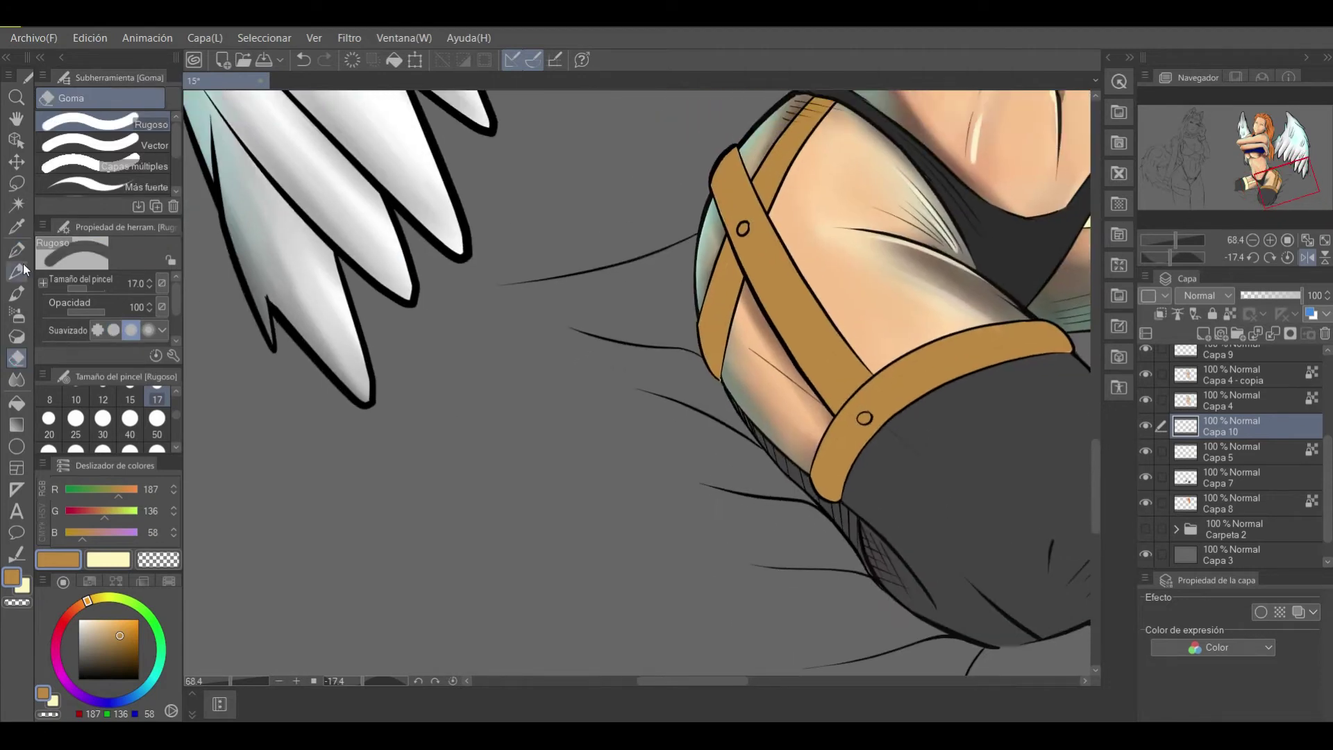
pyautogui.scroll(-1, 850, 384)
pyautogui.press('e')
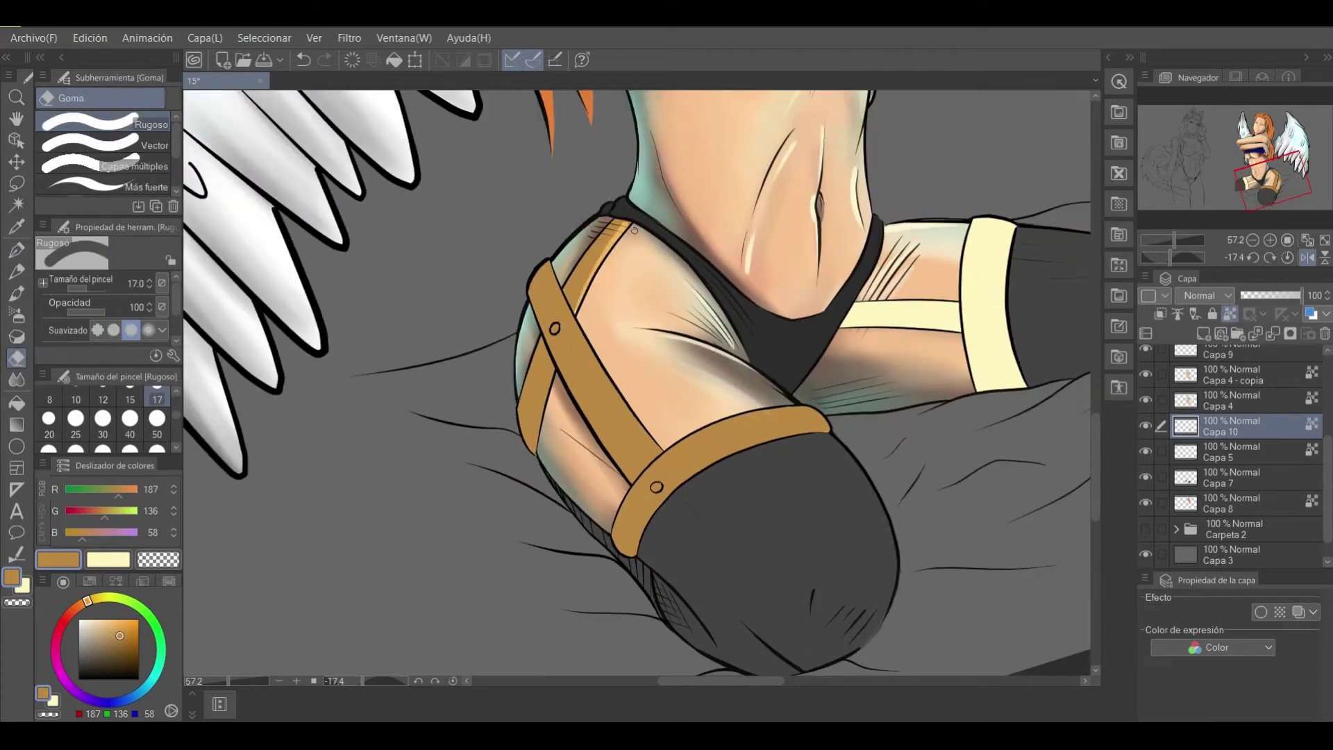
pyautogui.moveTo(585, 241); pyautogui.dragTo(587, 275)
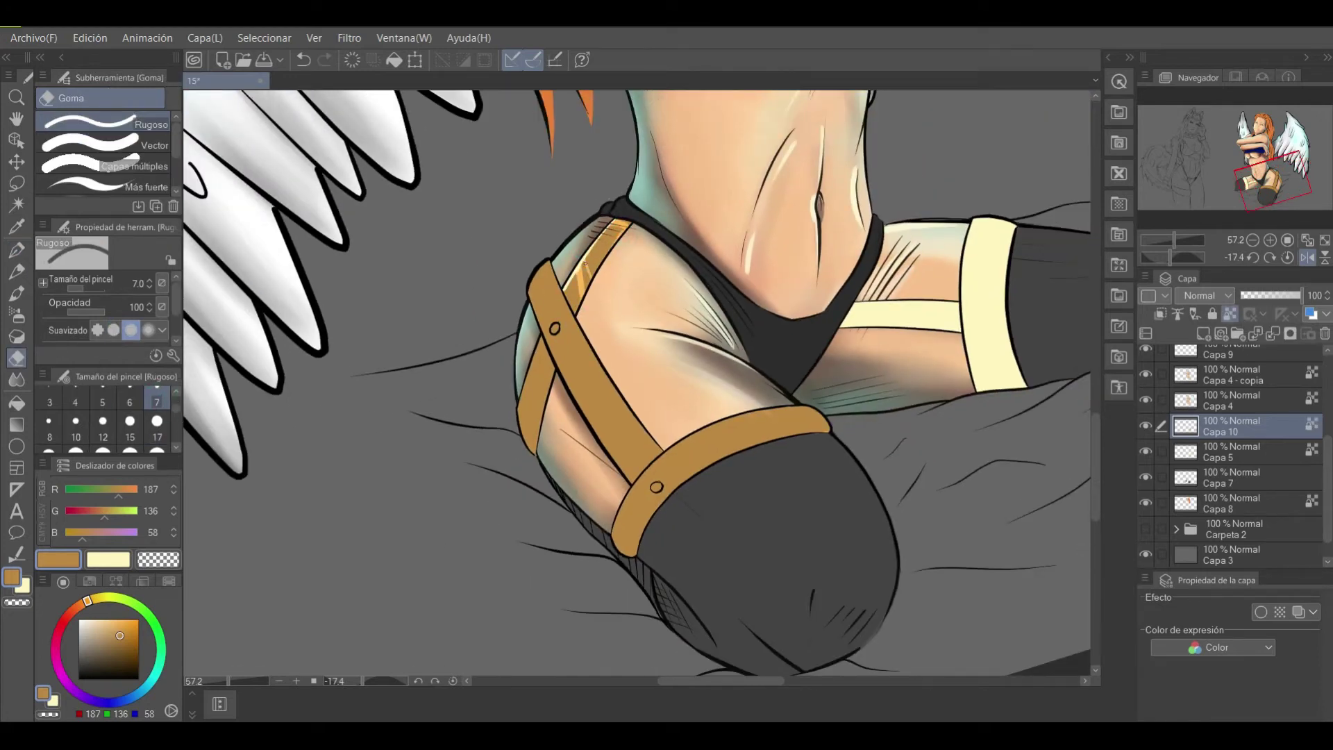
pyautogui.scroll(1, 177, 410)
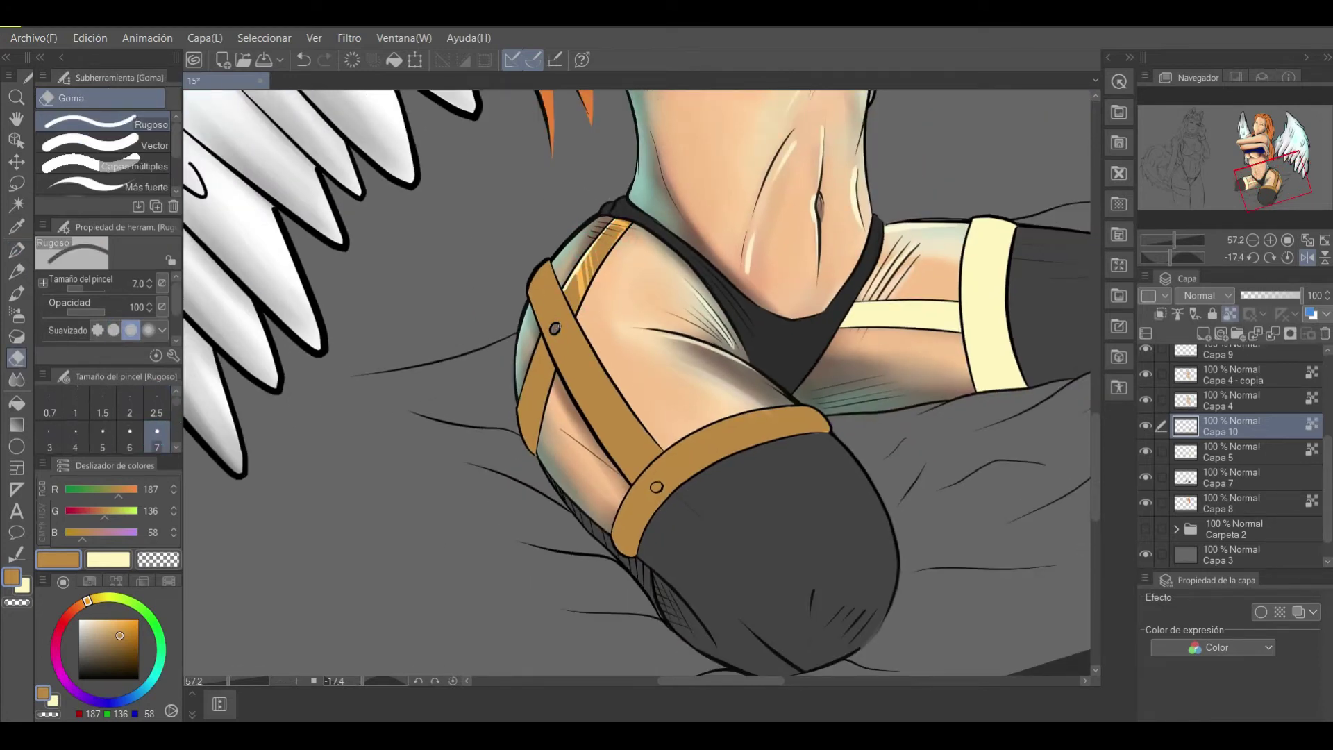
# Erase diagonal glints and bright edges into the remaining front straps and thigh band with the Más fuerte eraser at size 17.
pyautogui.press('.')
pyautogui.press('.')
pyautogui.press('.')
pyautogui.hotkey('ctrl', 'z')
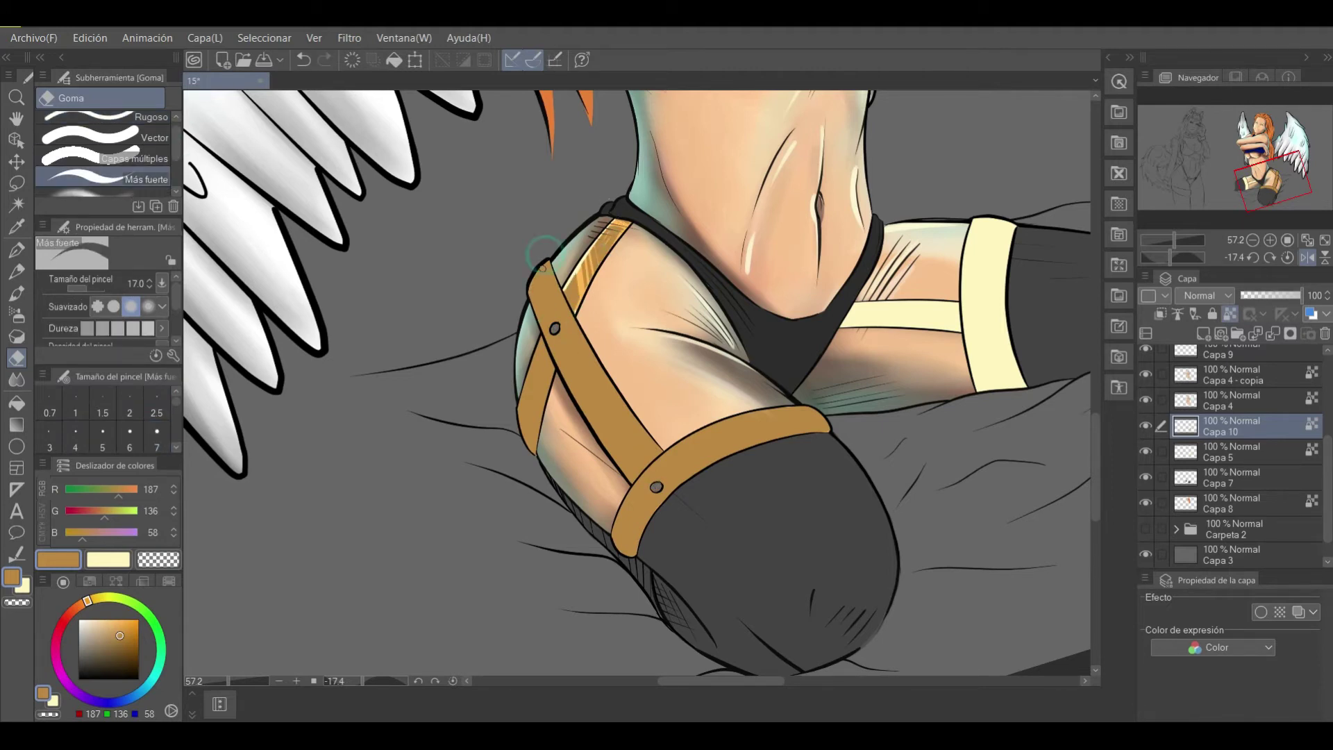
pyautogui.moveTo(587, 351); pyautogui.dragTo(601, 425)
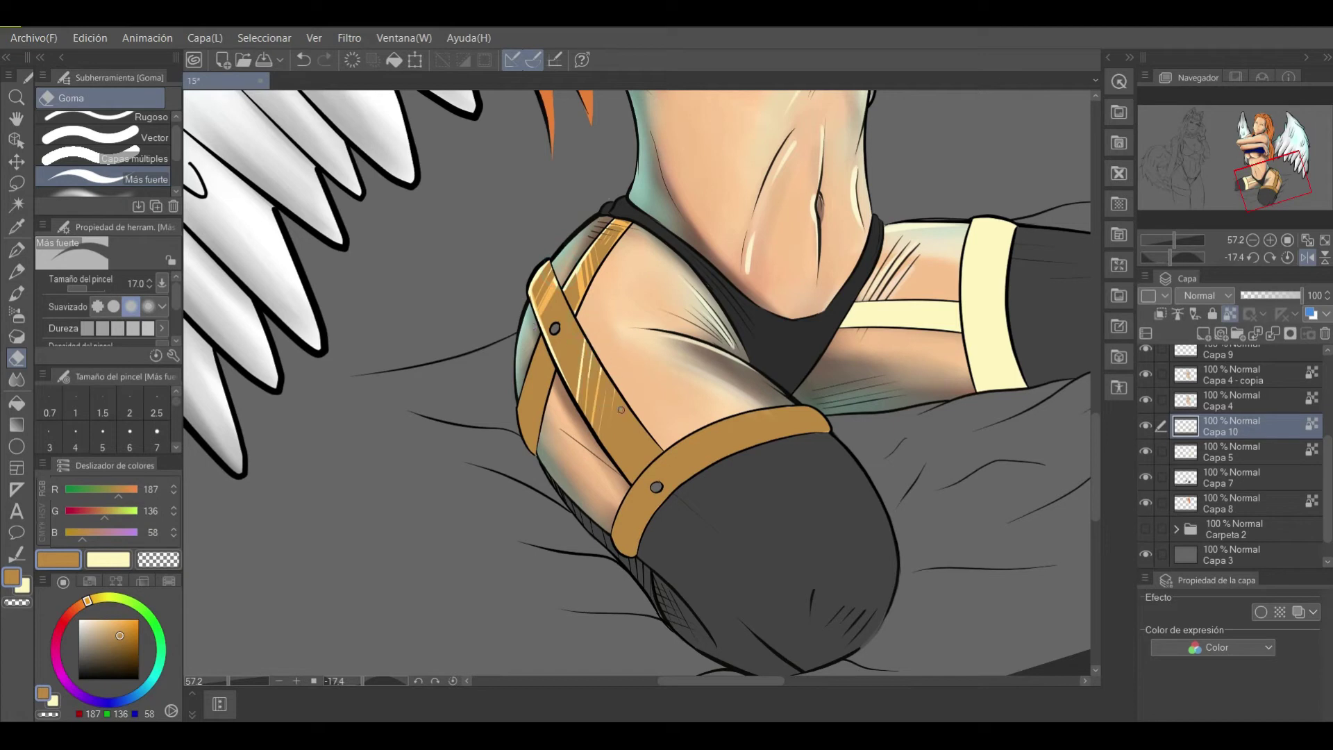
pyautogui.scroll(-1, 566, 337)
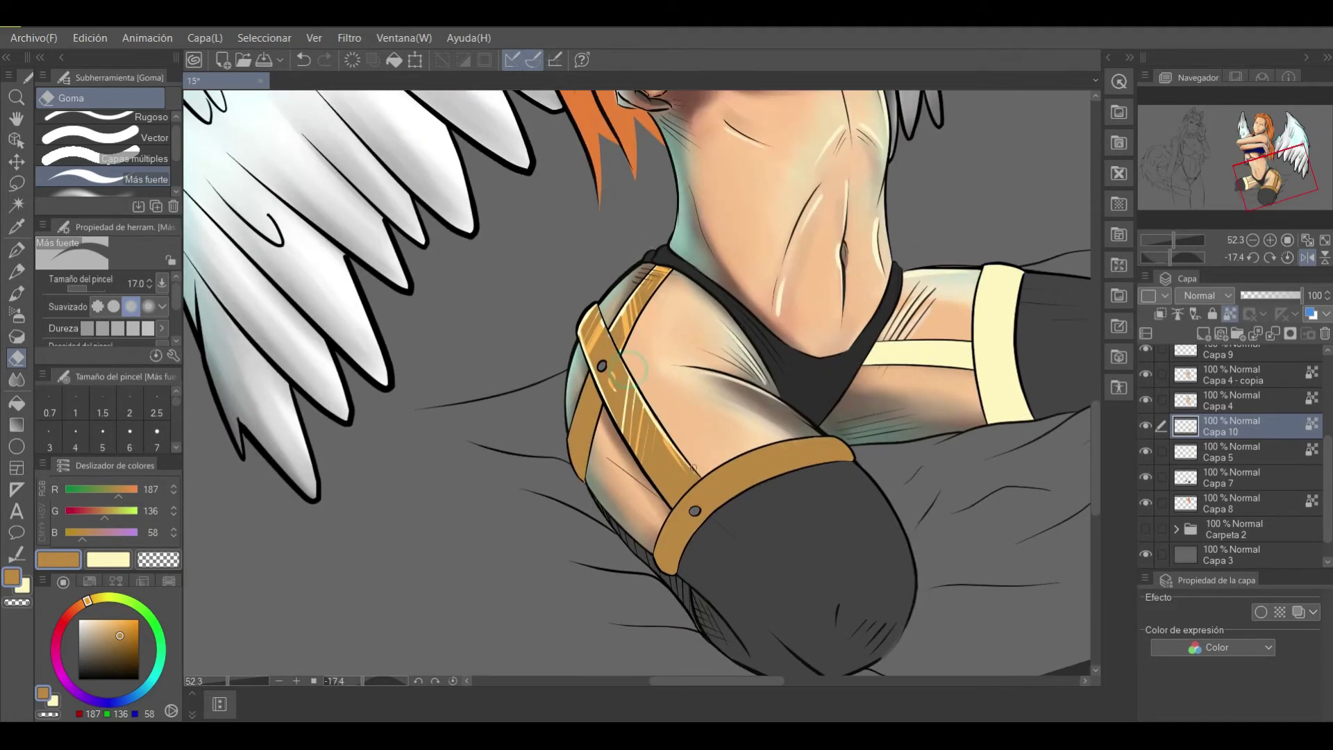
pyautogui.moveTo(1170, 241); pyautogui.dragTo(1168, 241)
pyautogui.moveTo(649, 368)
pyautogui.mouseDown()
pyautogui.moveTo(672, 343)
pyautogui.moveTo(726, 340)
pyautogui.mouseUp()
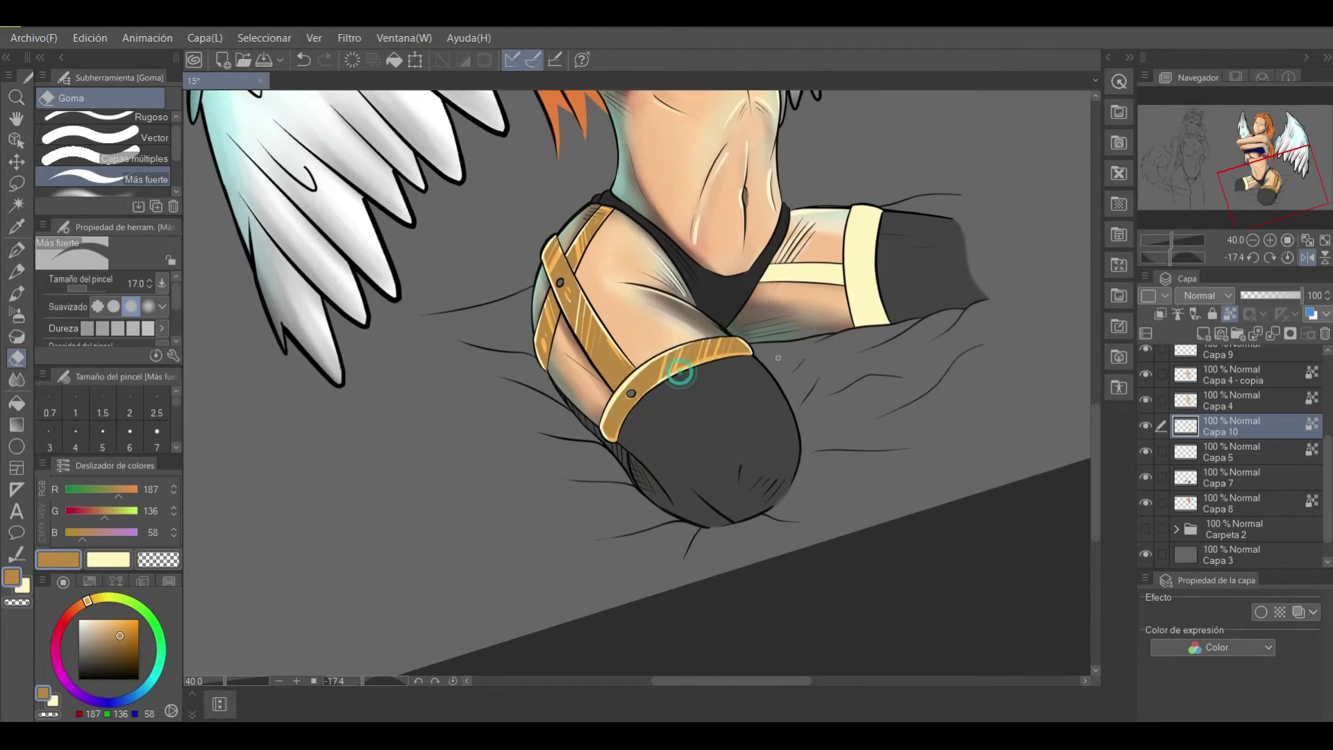
# Reset the canvas rotation to 0 and touch up the erased glints around the upper strap rivet.
pyautogui.scroll(-2, 1220, 206)
pyautogui.click(1226, 256)
pyautogui.moveTo(1169, 239); pyautogui.dragTo(1173, 239)
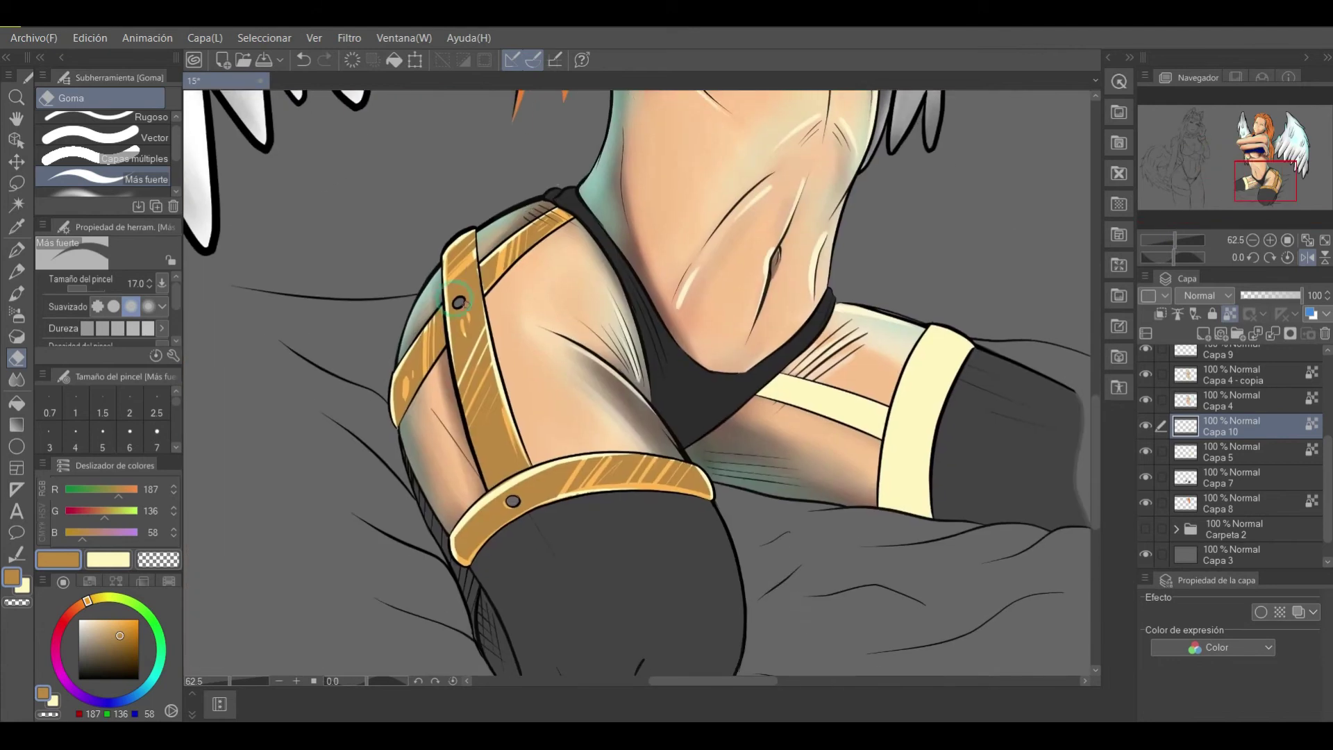
pyautogui.hotkey('ctrl', '-')
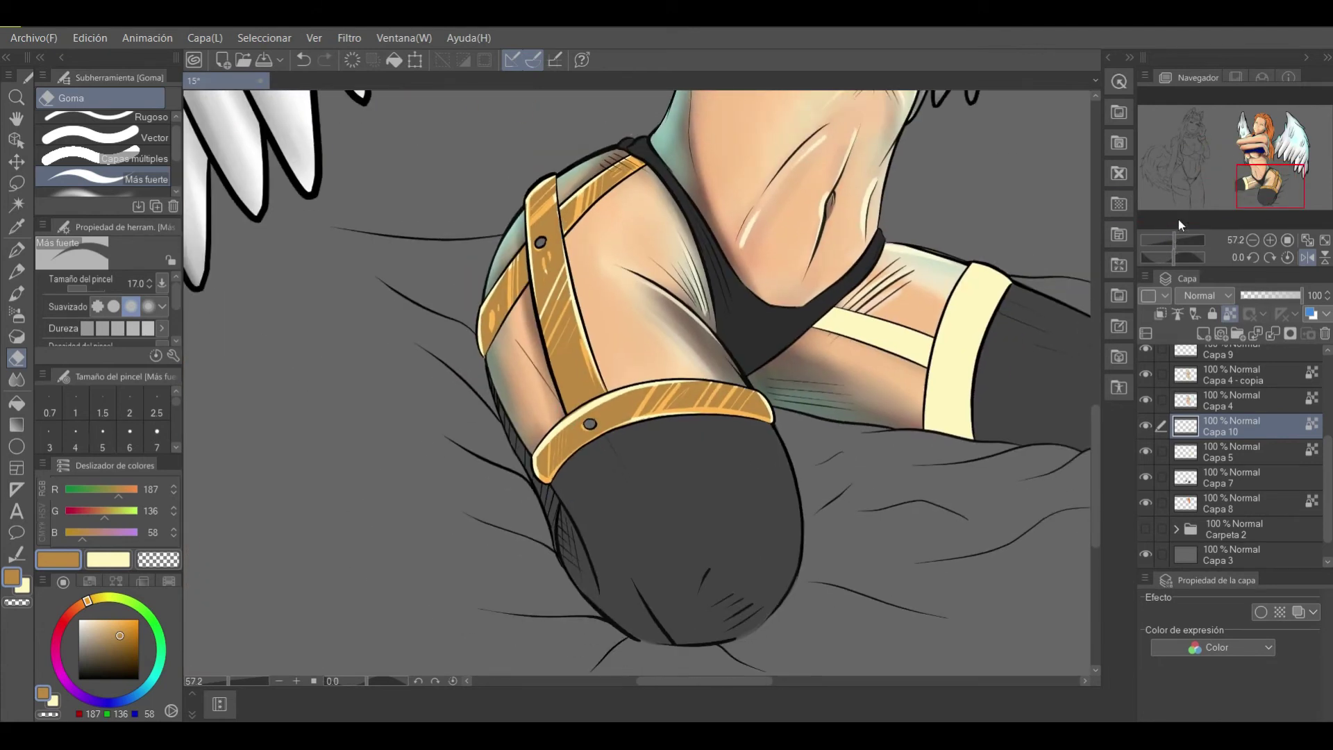
# Paint pale yellow RGB 255, 246, 188 highlights on the front gold strap and thigh band with the G pen at size 17.
pyautogui.press('x')
pyautogui.hotkey('ctrl', 'z')
pyautogui.press('p')
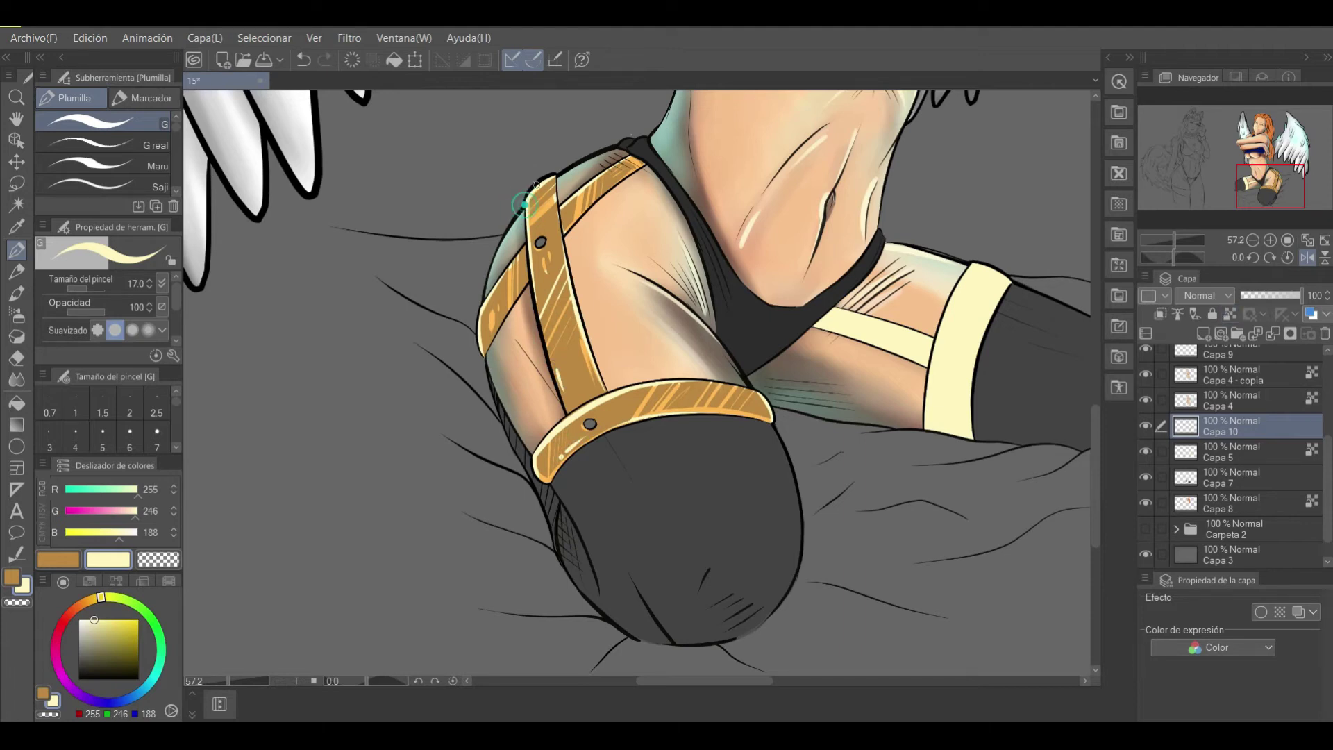
pyautogui.moveTo(627, 469); pyautogui.dragTo(517, 514)
pyautogui.scroll(-3, 525, 493)
# Shade the front gold straps in RGB 157, 117, 54 with the Suave airbrush at size 50, and select Capa 5.
pyautogui.press('b')
pyautogui.press('x')
pyautogui.press(']')
pyautogui.press(']')
pyautogui.press(']')
pyautogui.press(']')
pyautogui.press(']')
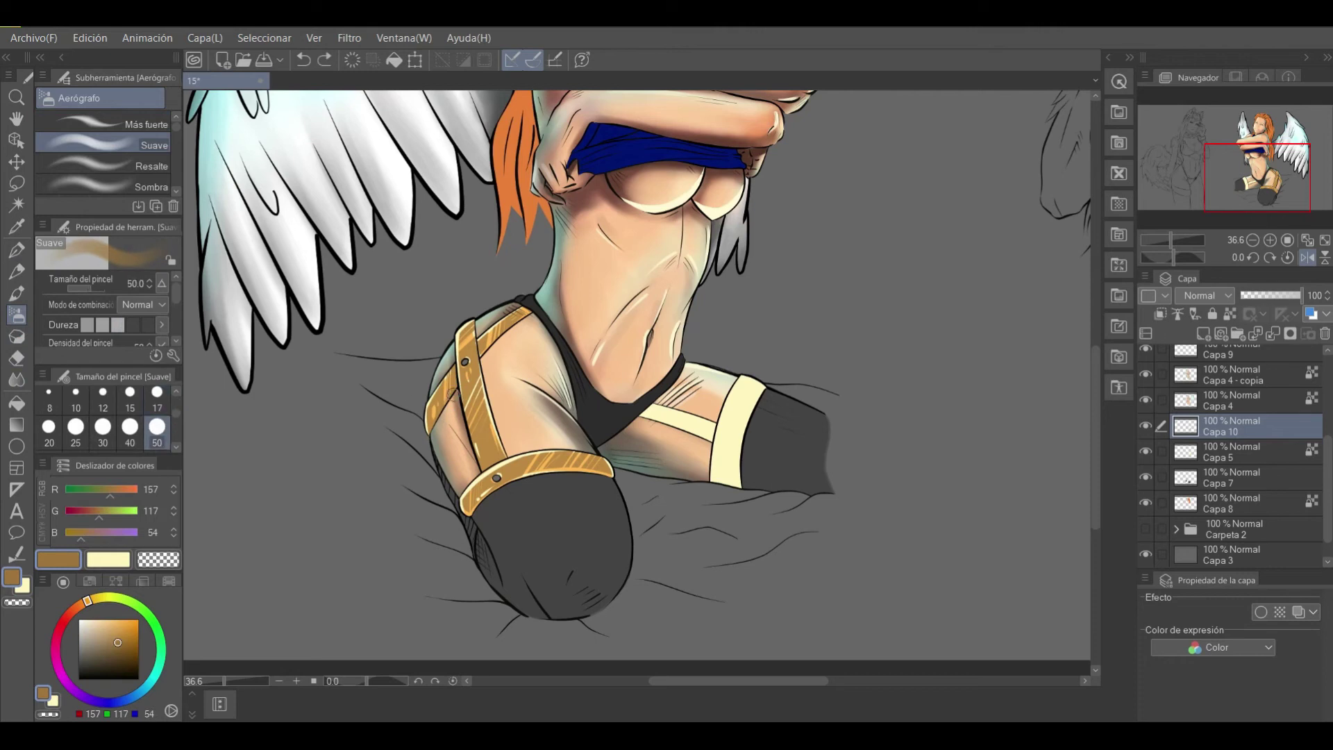
pyautogui.scroll(2, 1227, 199)
pyautogui.hotkey('ctrl', 'r')
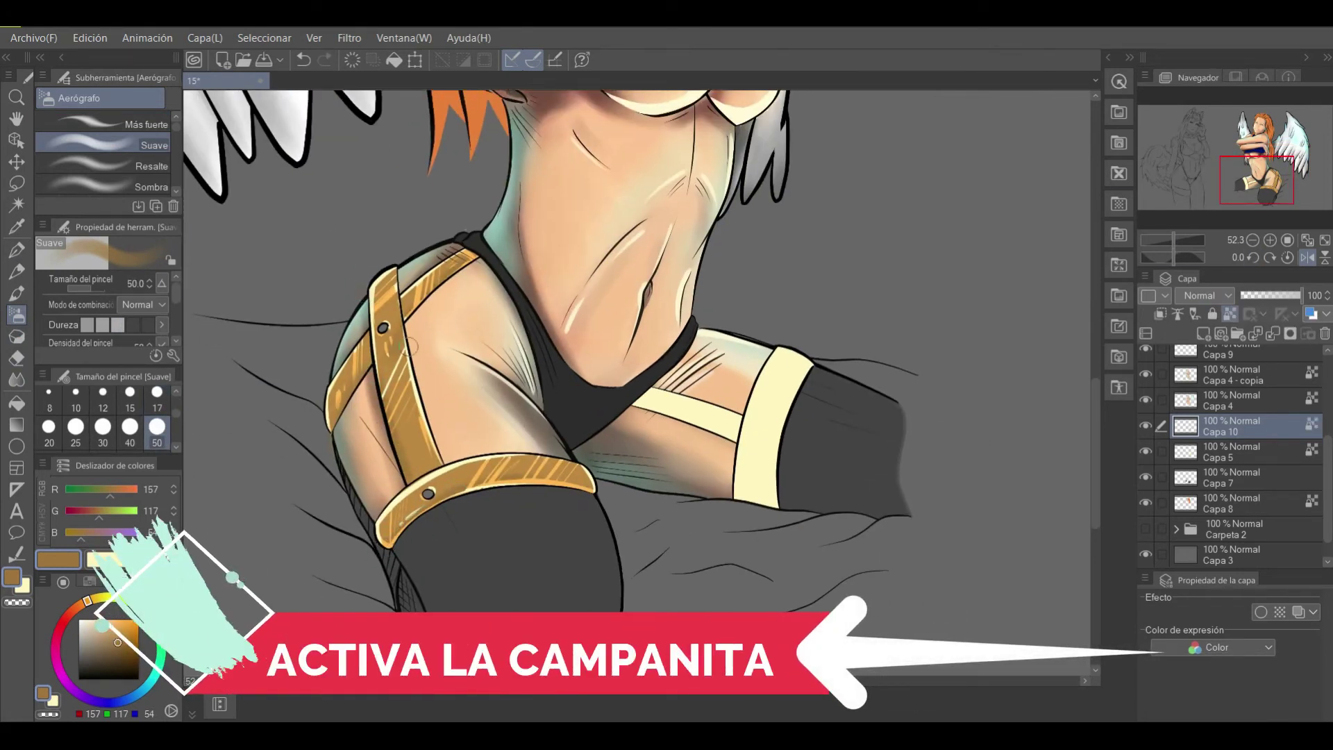
pyautogui.click(1233, 451)
pyautogui.scroll(-2, 1250, 177)
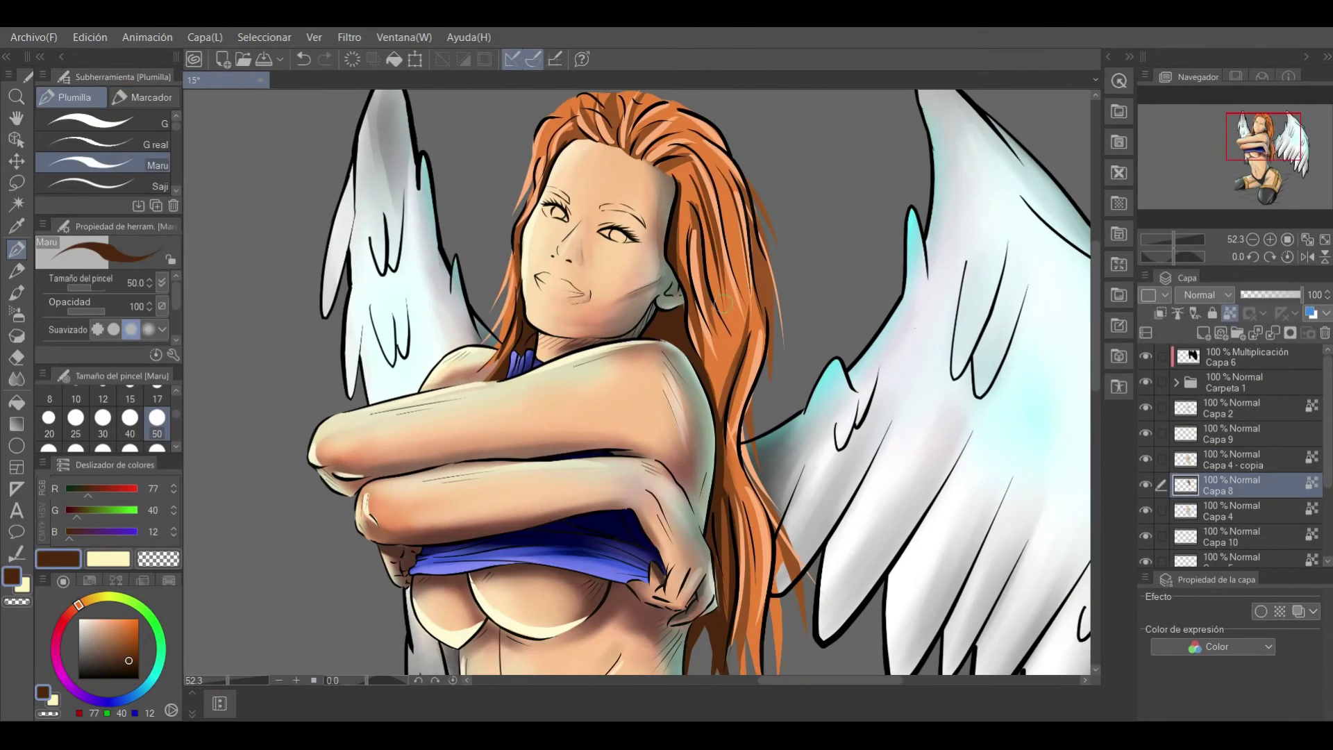
# Refine the dark brown RGB 77, 40, 12 shadow strands in the hair on Capa 8 with the Maru pen at size 50.
pyautogui.hotkey('ctrl', 'z')
pyautogui.scroll(-1, 741, 502)
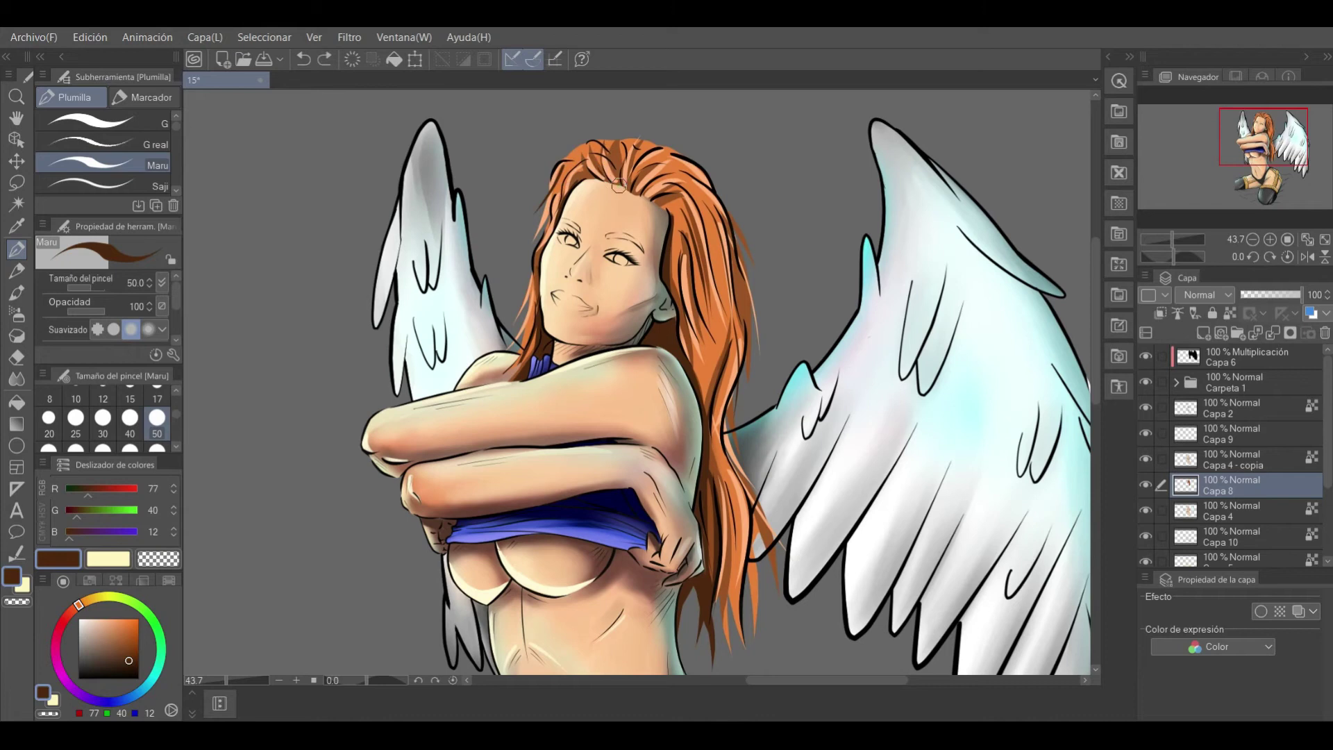
pyautogui.hotkey('ctrl', 'z')
pyautogui.scroll(-2, 1045, 363)
pyautogui.moveTo(677, 396); pyautogui.dragTo(693, 286)
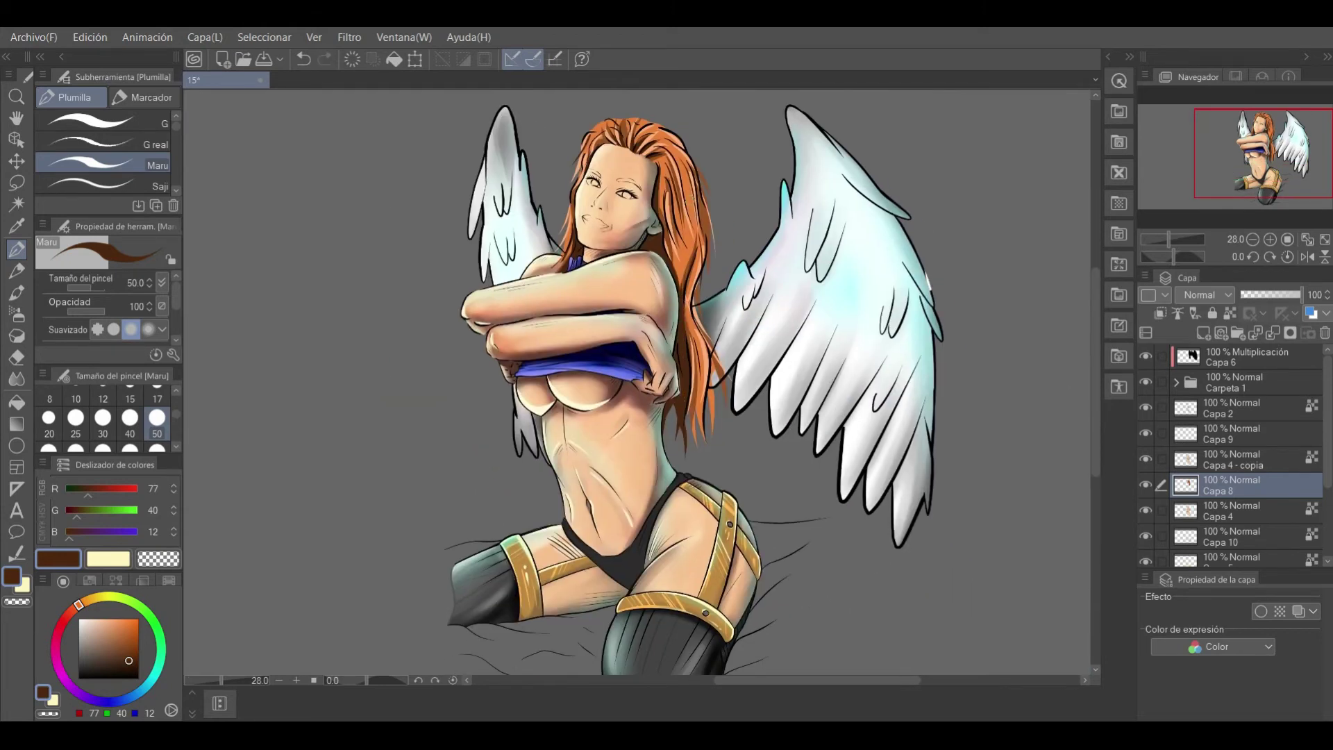
pyautogui.moveTo(1005, 480); pyautogui.dragTo(823, 365)
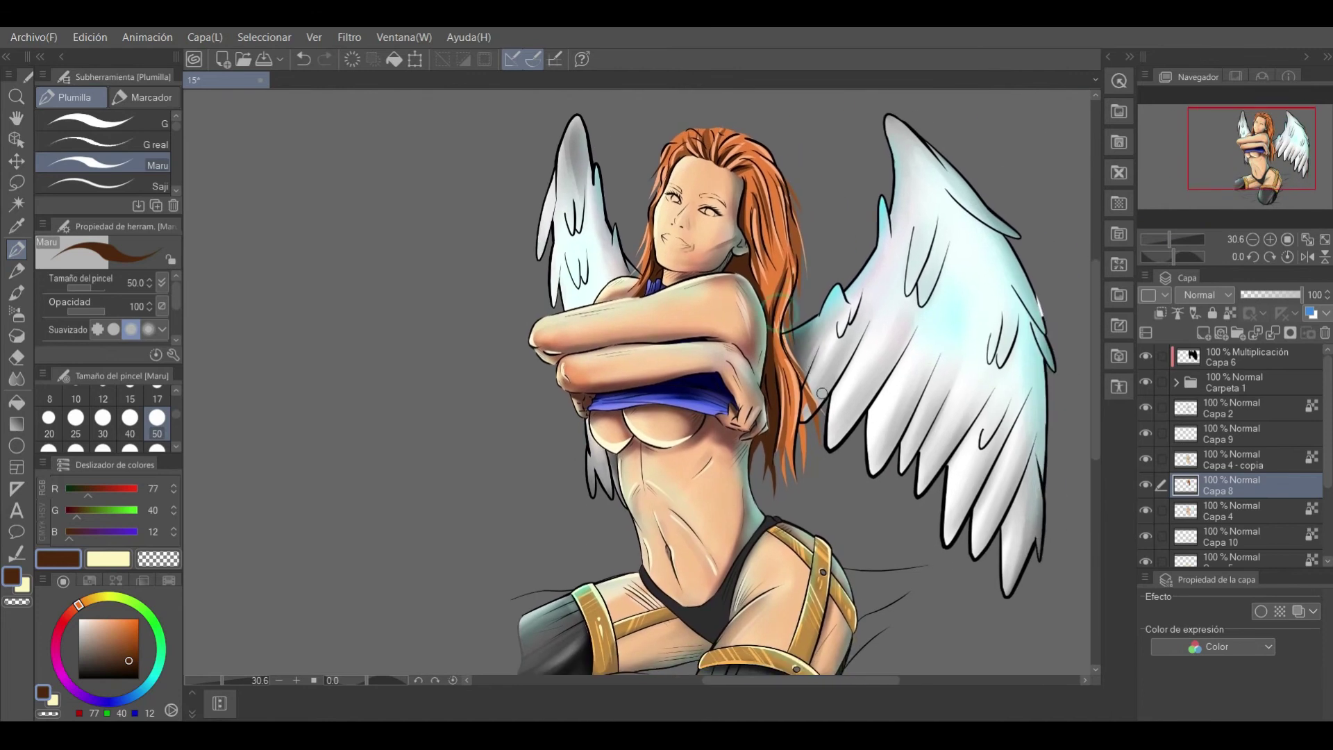
pyautogui.scroll(-2, 922, 280)
# Paint light gray RGB 166, 166, 166 highlights along the black panties on Capa 2 with the Maru pen, undoing the stray stroke.
pyautogui.keyDown('alt'); pyautogui.click(922, 279); pyautogui.keyUp('alt')
pyautogui.click(1222, 408)
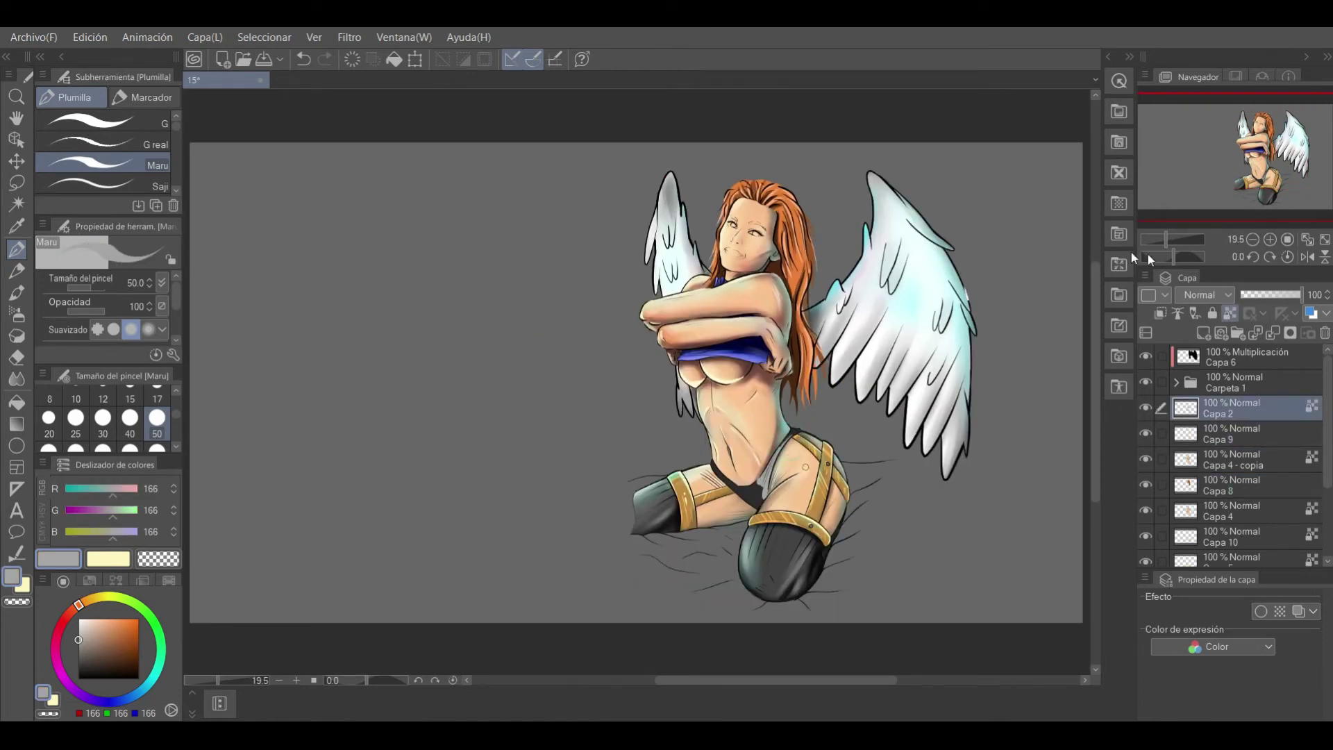
pyautogui.scroll(3, 754, 486)
pyautogui.moveTo(611, 444); pyautogui.dragTo(684, 507)
pyautogui.moveTo(837, 378); pyautogui.dragTo(777, 472)
pyautogui.moveTo(740, 507); pyautogui.dragTo(724, 537)
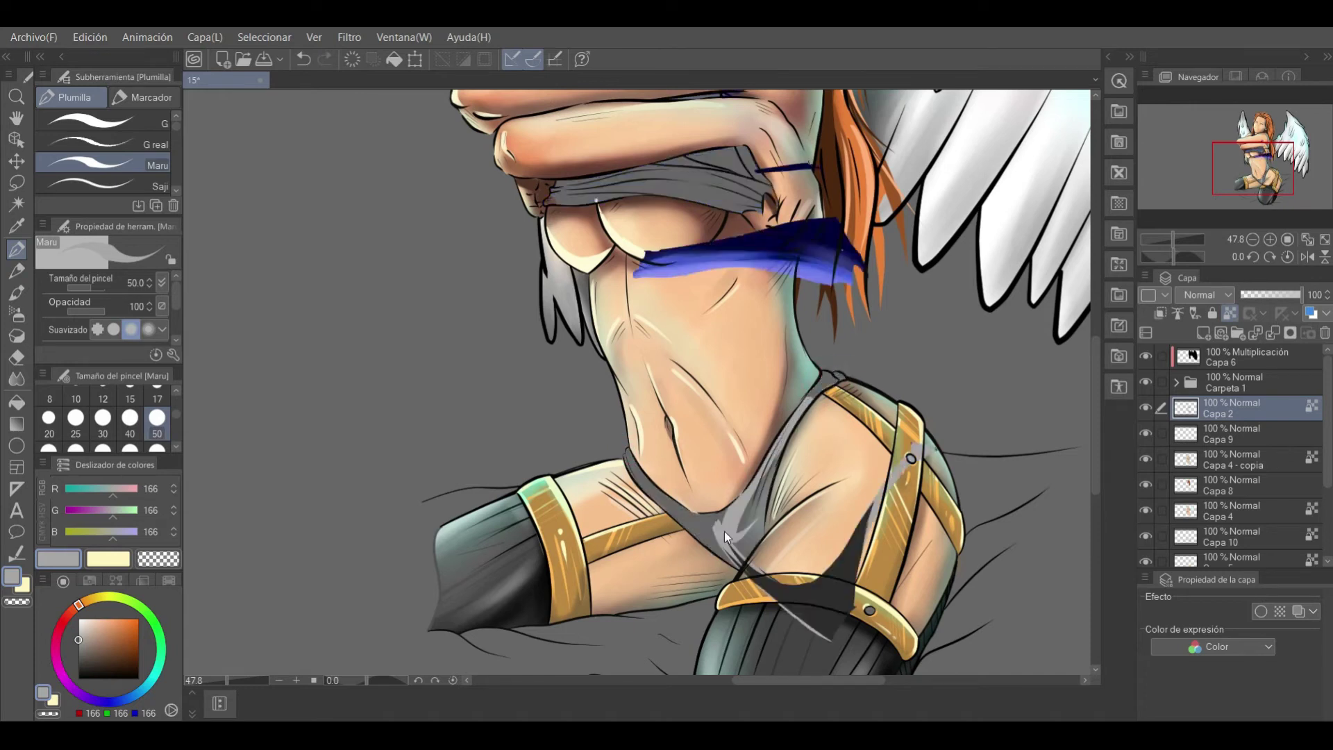
pyautogui.hotkey('ctrl', 'z')
# Paint gray RGB 86, 86, 86 over the panties and blend it with the Mezcla de color tool at size 50.
pyautogui.scroll(-1, 779, 374)
pyautogui.keyDown('alt'); pyautogui.click(779, 373); pyautogui.keyUp('alt')
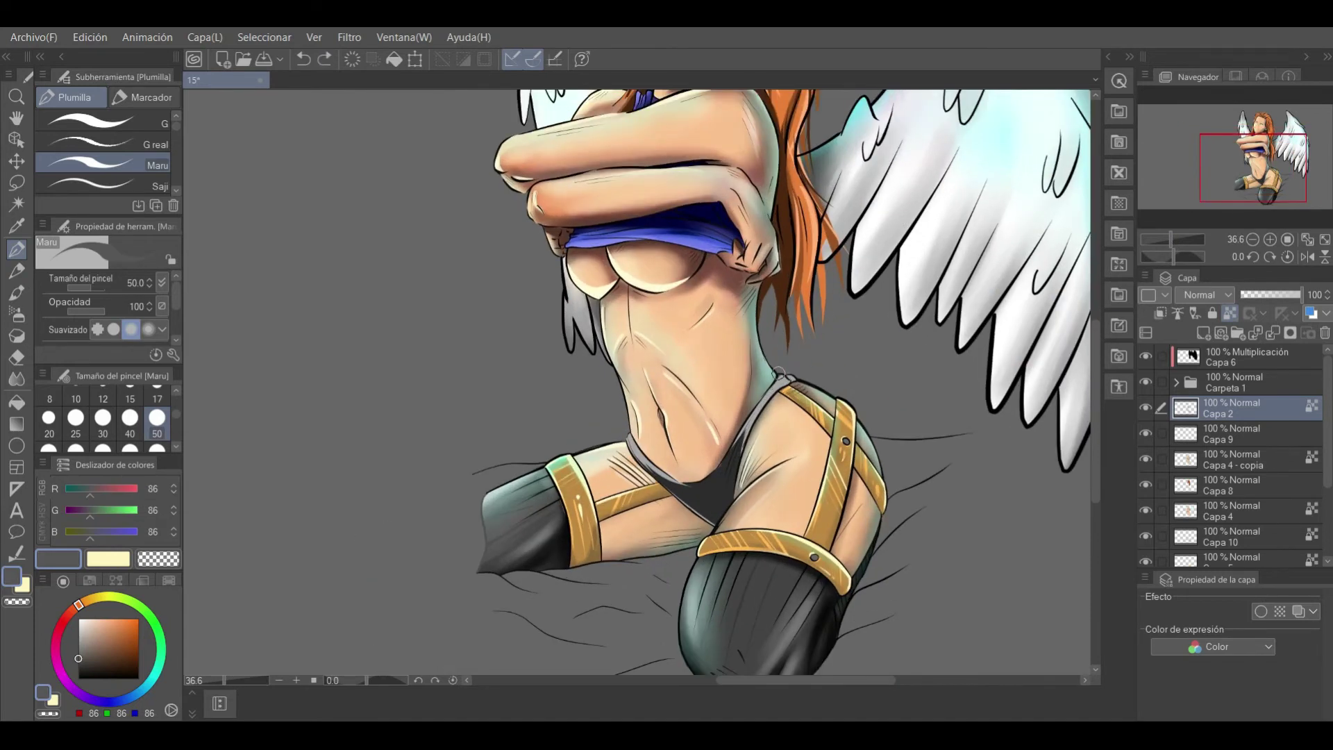
pyautogui.moveTo(628, 440)
pyautogui.mouseDown()
pyautogui.moveTo(726, 429)
pyautogui.moveTo(732, 472)
pyautogui.moveTo(773, 384)
pyautogui.mouseUp()
pyautogui.press('j')
pyautogui.moveTo(740, 439)
pyautogui.mouseDown()
pyautogui.moveTo(684, 497)
pyautogui.moveTo(736, 445)
pyautogui.moveTo(690, 500)
pyautogui.moveTo(727, 454)
pyautogui.mouseUp()
pyautogui.scroll(1, 728, 453)
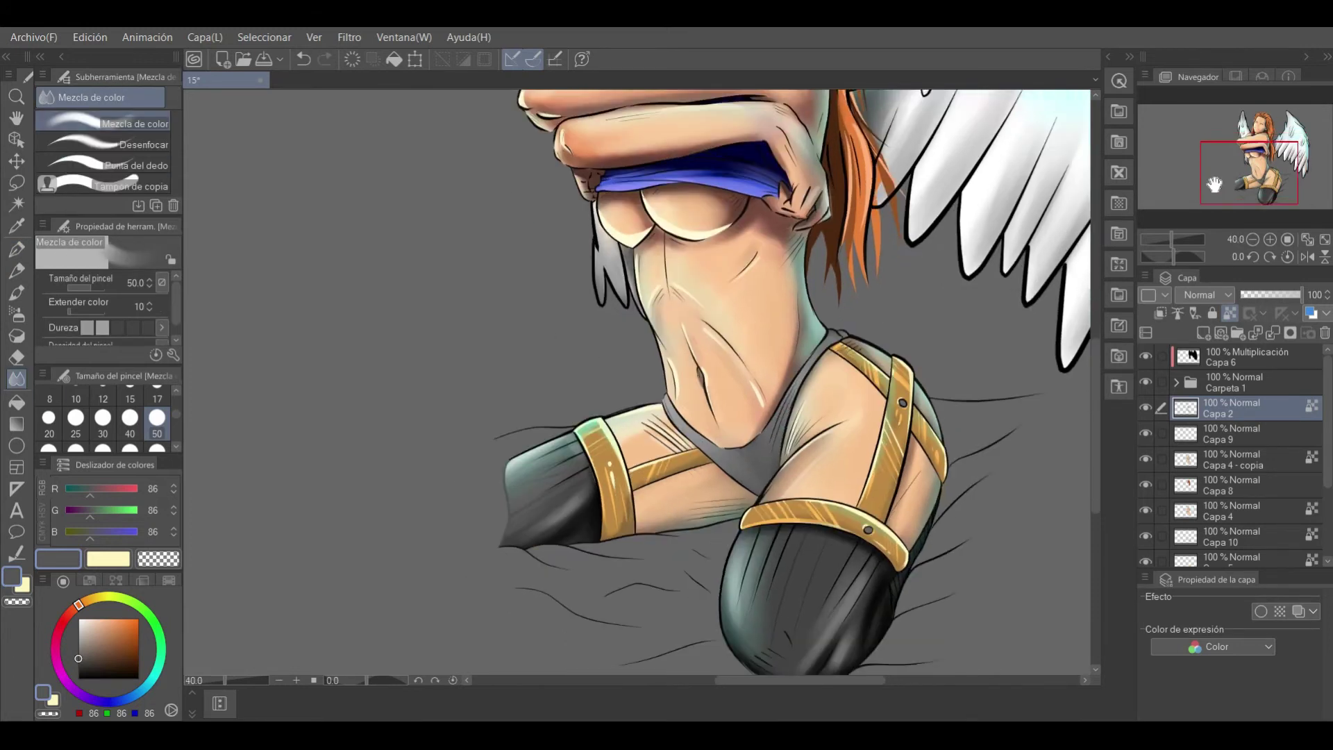
# Shade the panties with sampled dark grays and light gray RGB 178, 178, 178 using the Suave airbrush at size 120.
pyautogui.press('b')
pyautogui.keyDown('alt'); pyautogui.click(687, 389); pyautogui.keyUp('alt')
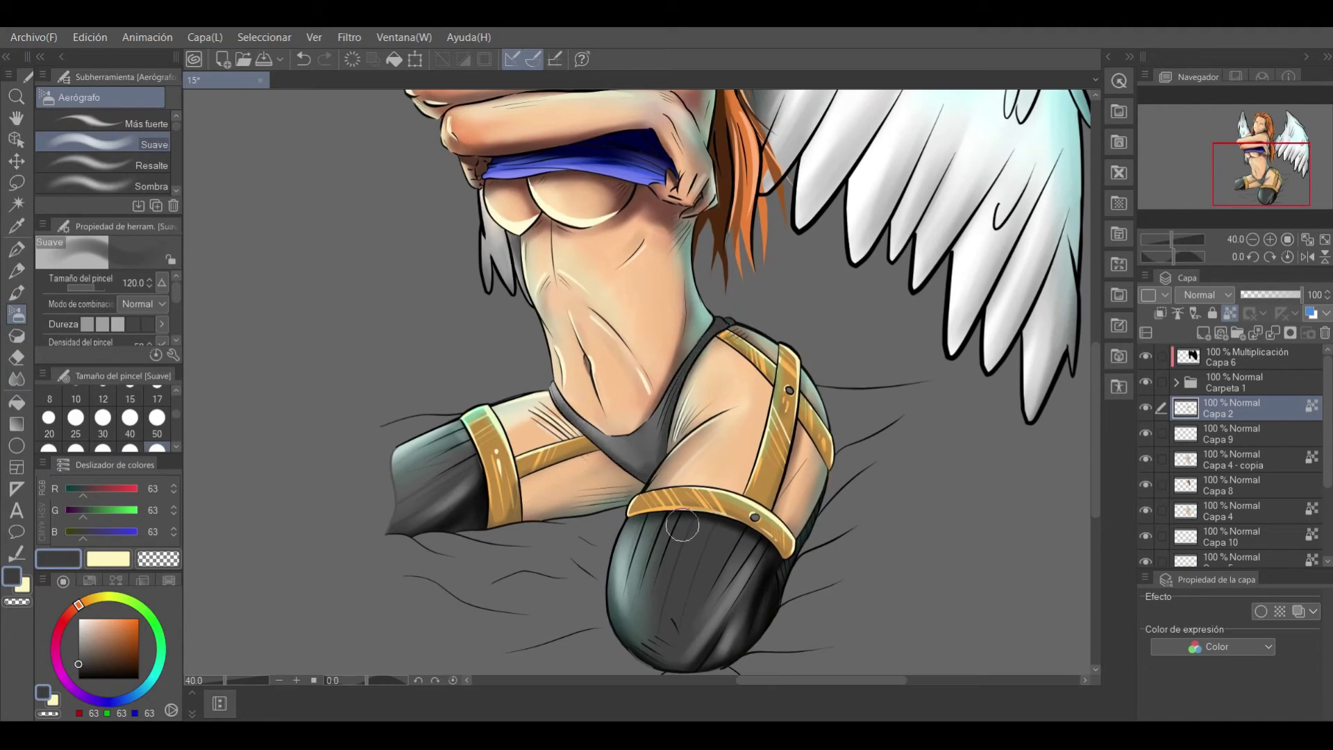
pyautogui.keyDown('alt'); pyautogui.click(653, 451); pyautogui.keyUp('alt')
pyautogui.moveTo(722, 321); pyautogui.dragTo(668, 416)
pyautogui.moveTo(548, 389)
pyautogui.mouseDown()
pyautogui.moveTo(649, 479)
pyautogui.moveTo(634, 441)
pyautogui.mouseUp()
pyautogui.keyDown('alt'); pyautogui.click(510, 236); pyautogui.keyUp('alt')
pyautogui.moveTo(700, 330); pyautogui.dragTo(605, 439)
# Mirror the canvas view and draw a light gray RGB 178, 178, 178 highlight along the panties with the Maru pen at size 50.
pyautogui.scroll(1, 618, 444)
pyautogui.press('p')
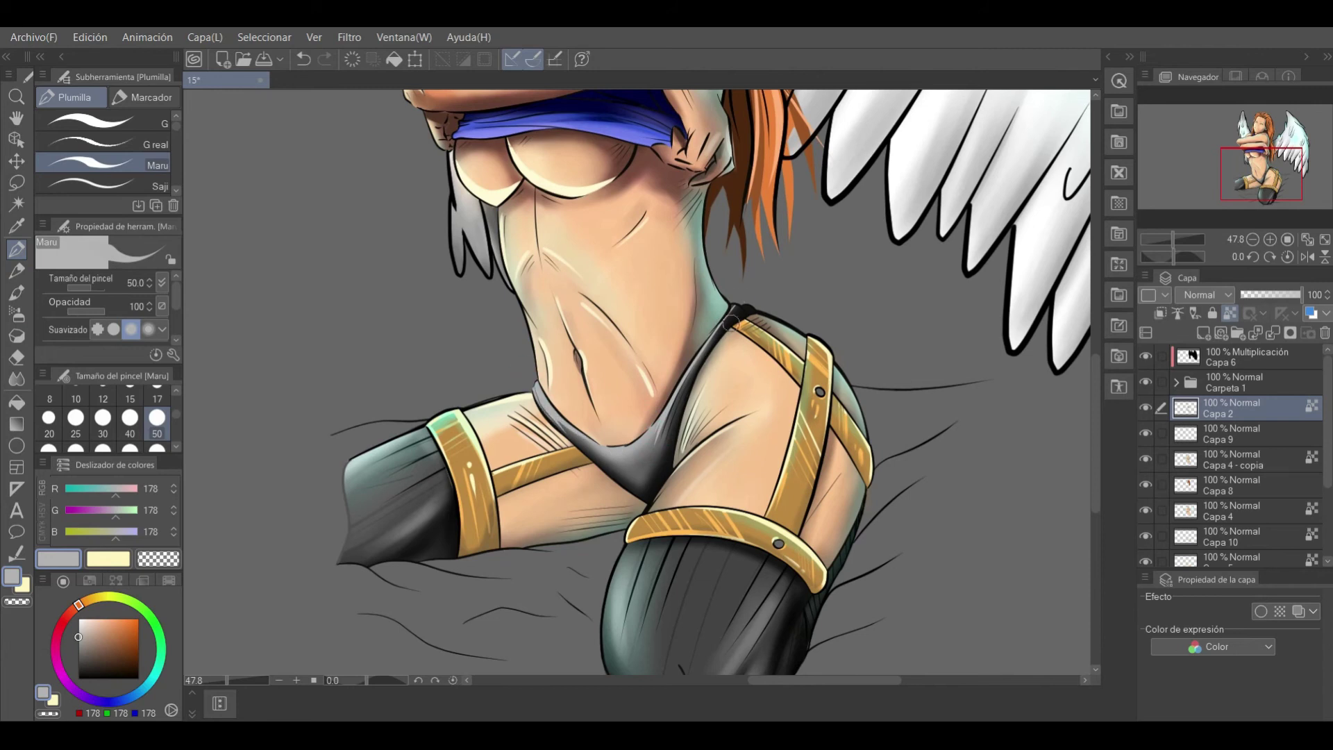
pyautogui.hotkey('ctrl', '0')
pyautogui.press('h')
pyautogui.scroll(5, 639, 479)
pyautogui.moveTo(600, 350); pyautogui.dragTo(629, 486)
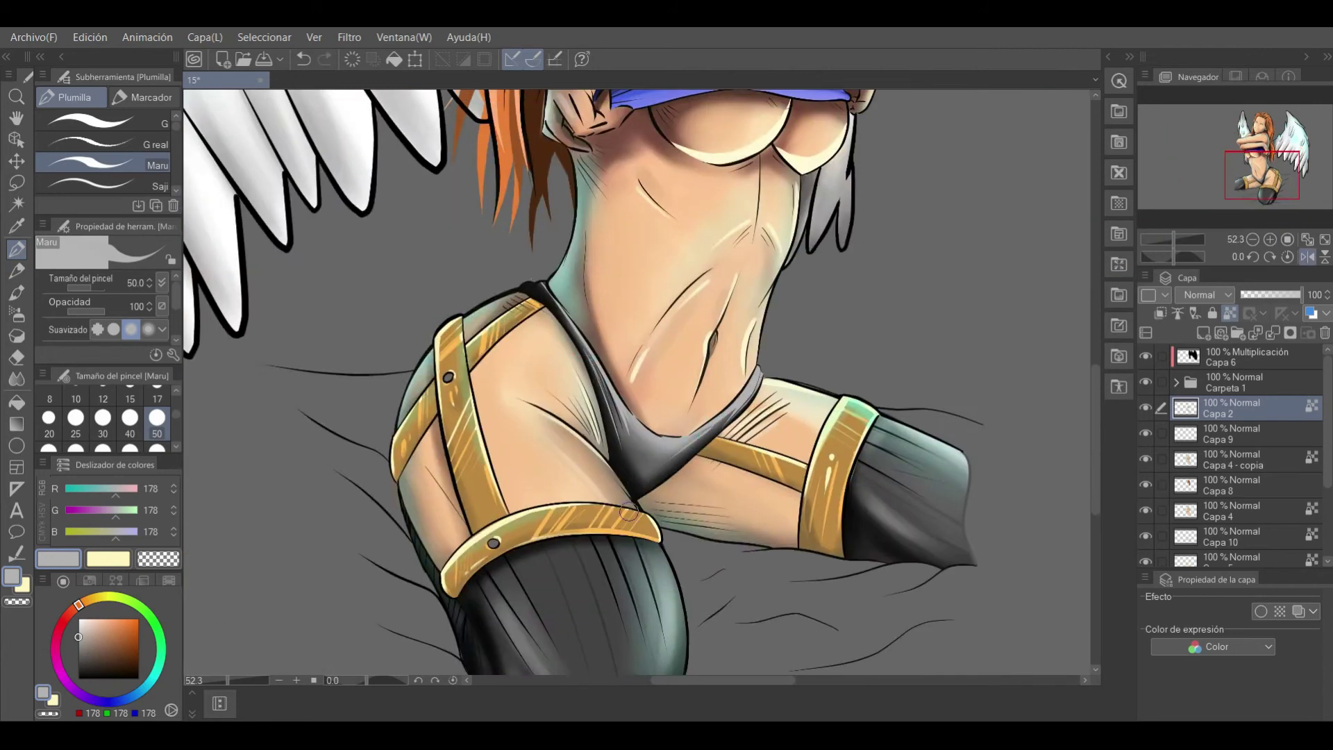
# Tint the outer edges of the panties cyan RGB 82, 236, 255 with the Suave airbrush at size 120.
pyautogui.press('b')
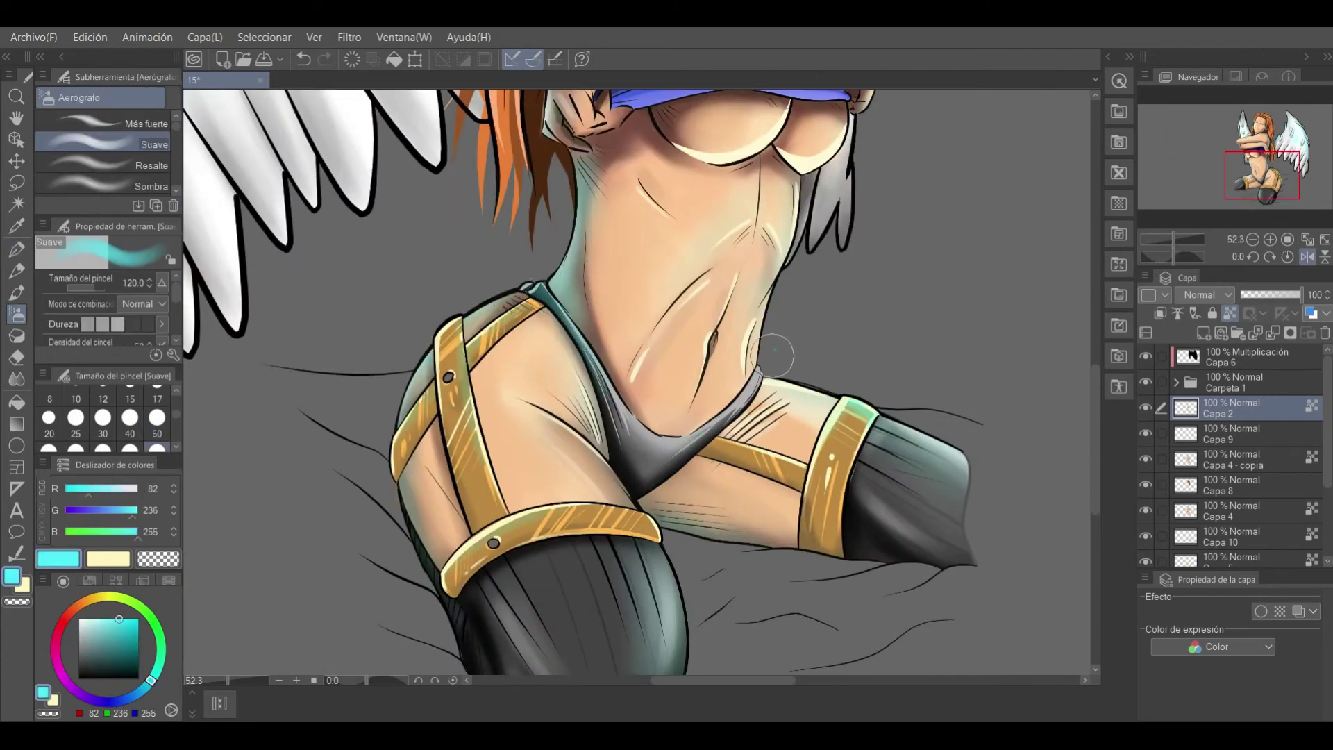
pyautogui.scroll(-3, 1252, 164)
pyautogui.scroll(-2, 1253, 164)
pyautogui.scroll(2, 1253, 165)
# Add a new raster layer directly above Capa 7, the stocking layer.
pyautogui.press('p')
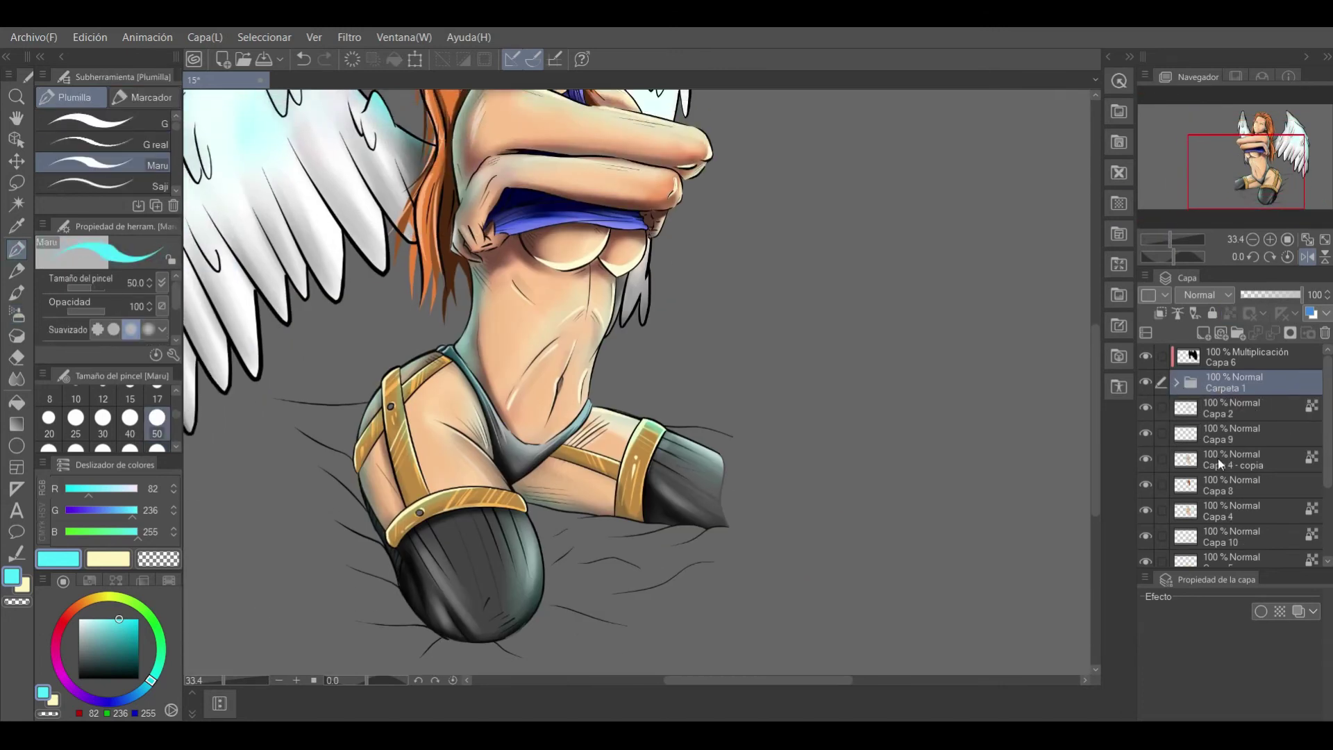
pyautogui.scroll(-3, 1218, 459)
pyautogui.click(1239, 483)
pyautogui.hotkey('ctrl', 'shift', 'n')
# Try a black crosshatched fishnet pattern over both stockings with the Maru pen at size 50, and undo it.
pyautogui.keyDown('alt'); pyautogui.click(451, 542); pyautogui.keyUp('alt')
pyautogui.moveTo(643, 476)
pyautogui.mouseDown()
pyautogui.moveTo(725, 530)
pyautogui.moveTo(745, 454)
pyautogui.mouseUp()
pyautogui.moveTo(459, 438); pyautogui.dragTo(489, 548)
pyautogui.moveTo(520, 427); pyautogui.dragTo(555, 541)
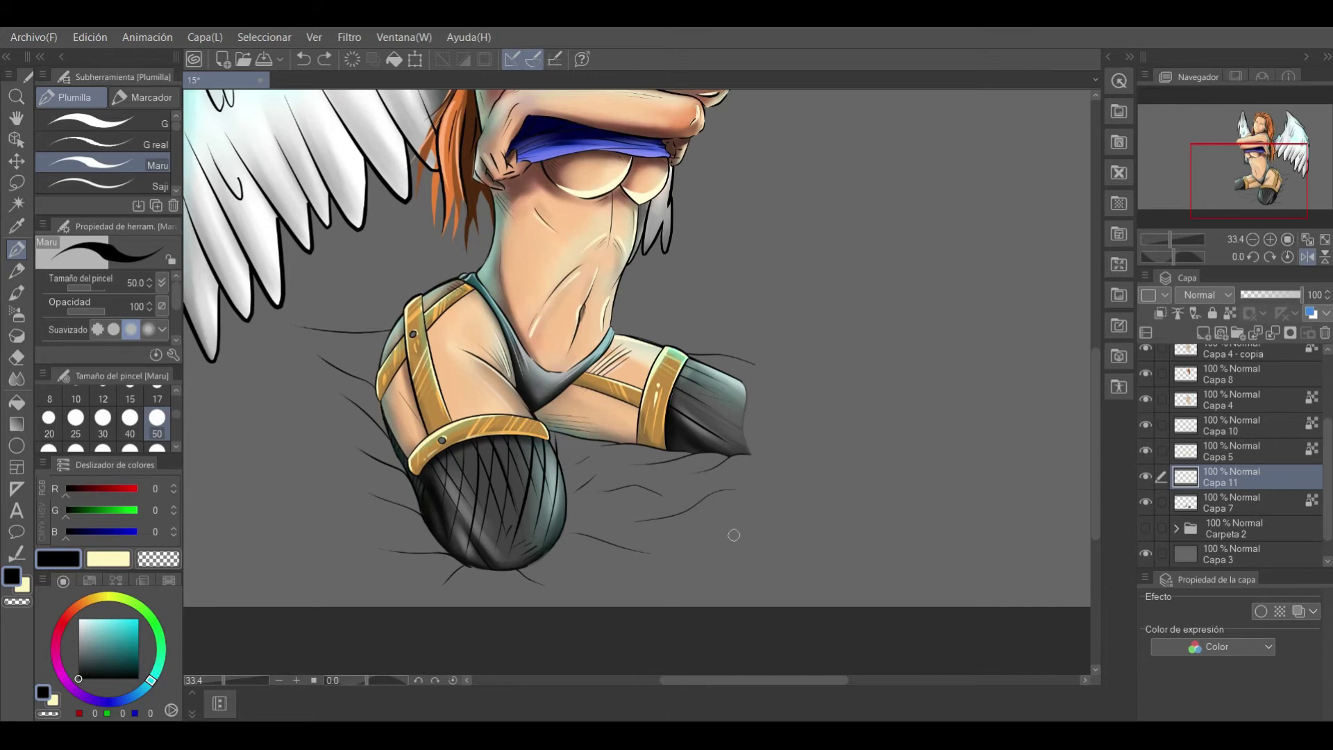
pyautogui.moveTo(663, 392); pyautogui.dragTo(736, 430)
pyautogui.press('e')
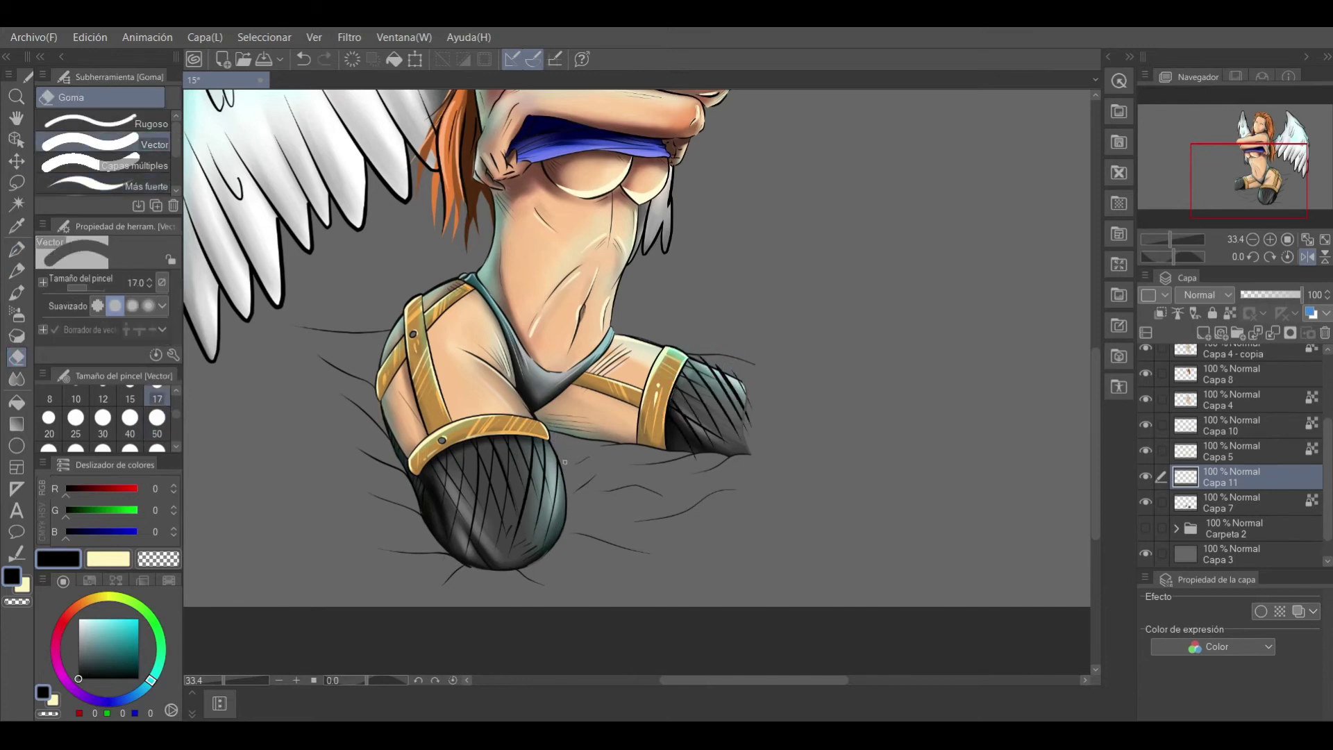
pyautogui.hotkey('ctrl', 'z')
pyautogui.hotkey('ctrl', 'z')
pyautogui.hotkey('ctrl', 'z')
# Paint the ground red RGB 255, 30, 8 on a new layer beneath the stockings with the Diluido brush at size 300.
pyautogui.moveTo(1171, 239)
pyautogui.mouseDown()
pyautogui.moveTo(1155, 241)
pyautogui.moveTo(1171, 240)
pyautogui.mouseUp()
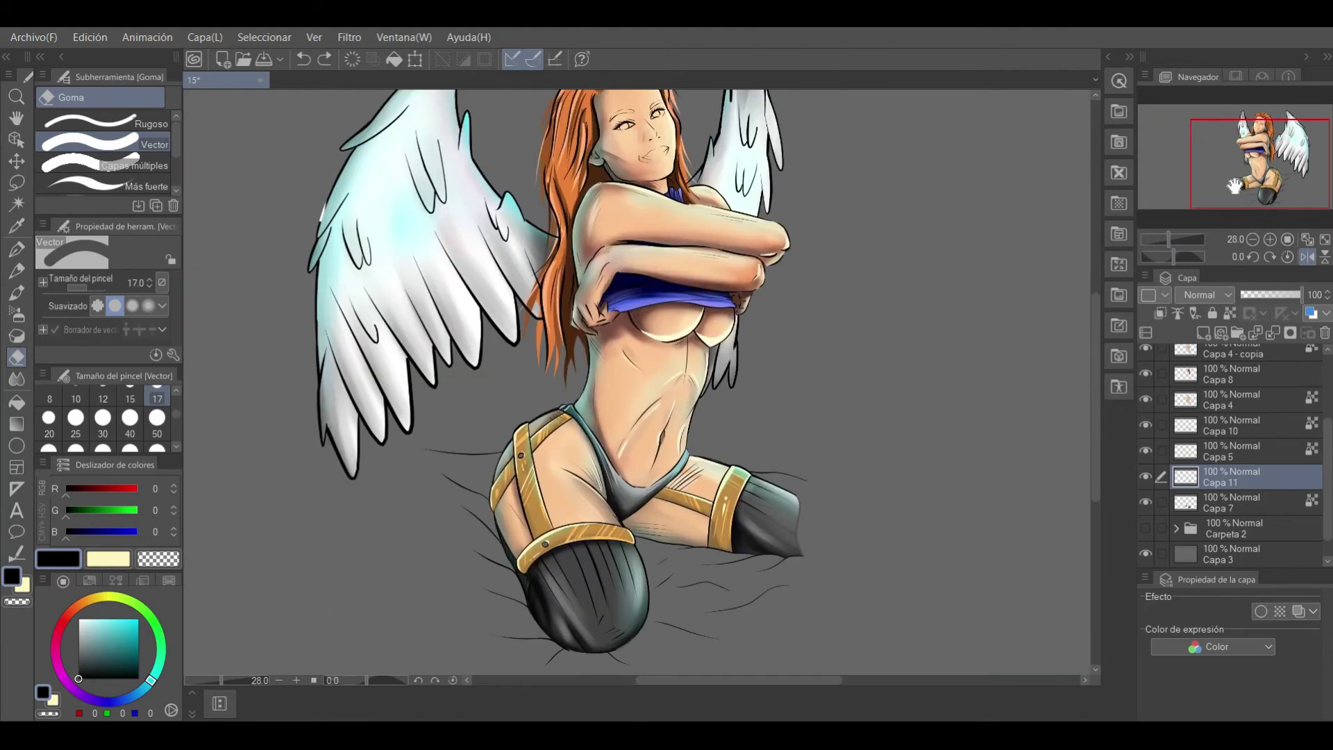
pyautogui.click(1147, 499)
pyautogui.click(25, 293)
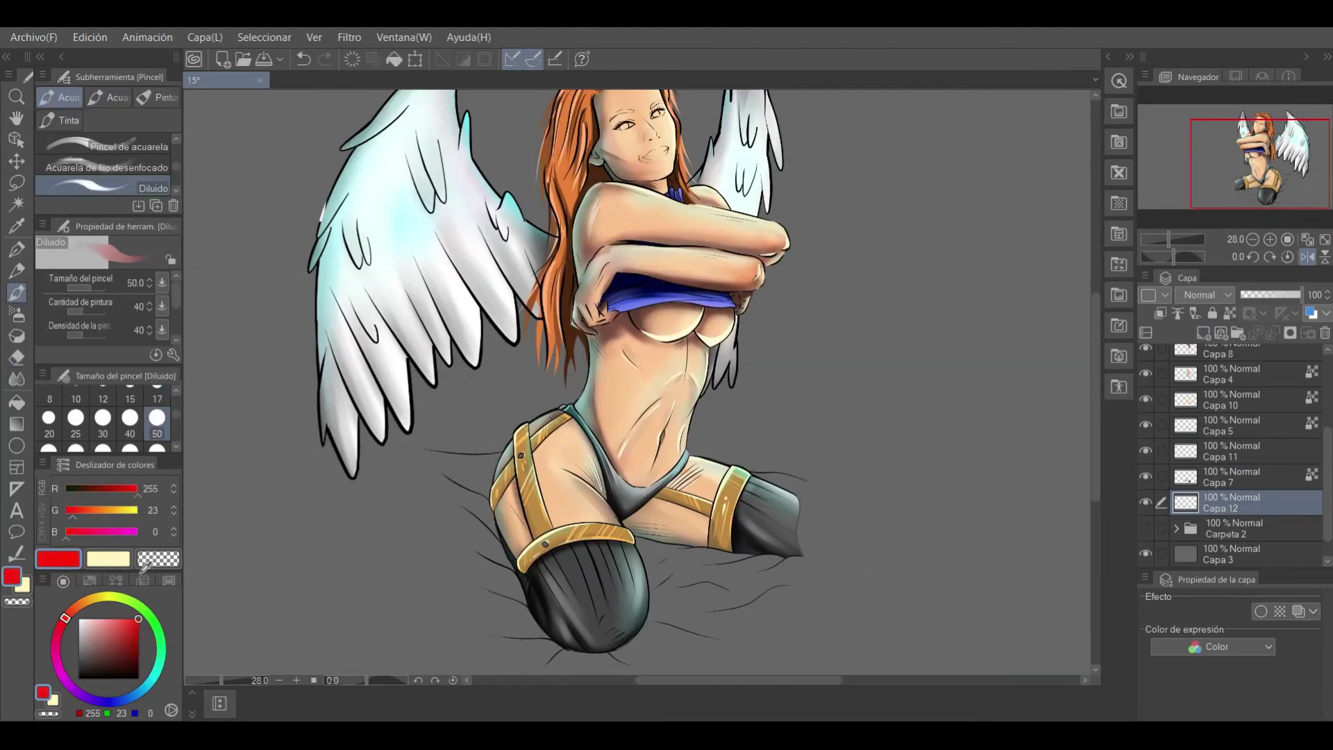
pyautogui.scroll(-2, 186, 414)
pyautogui.moveTo(451, 347)
pyautogui.mouseDown()
pyautogui.moveTo(528, 486)
pyautogui.moveTo(758, 422)
pyautogui.moveTo(552, 438)
pyautogui.moveTo(576, 482)
pyautogui.moveTo(635, 503)
pyautogui.mouseUp()
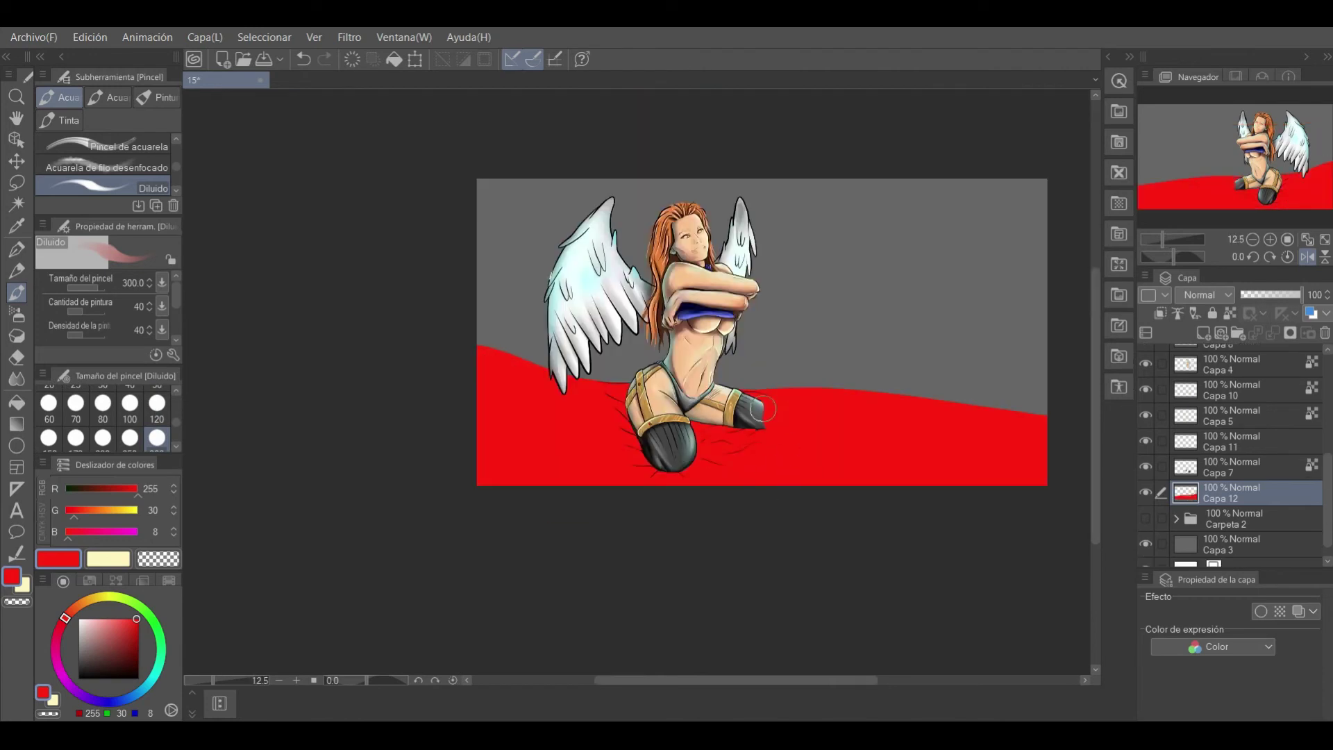
# Show the Carpeta 2 fence above the red ground layer, and delete the red behind the fence with a rectangular selection.
pyautogui.click(1145, 518)
pyautogui.moveTo(1229, 493); pyautogui.dragTo(1229, 529)
pyautogui.press('m')
pyautogui.moveTo(441, 283); pyautogui.dragTo(1070, 393)
pyautogui.press('Delete')
pyautogui.hotkey('ctrl', 'd')
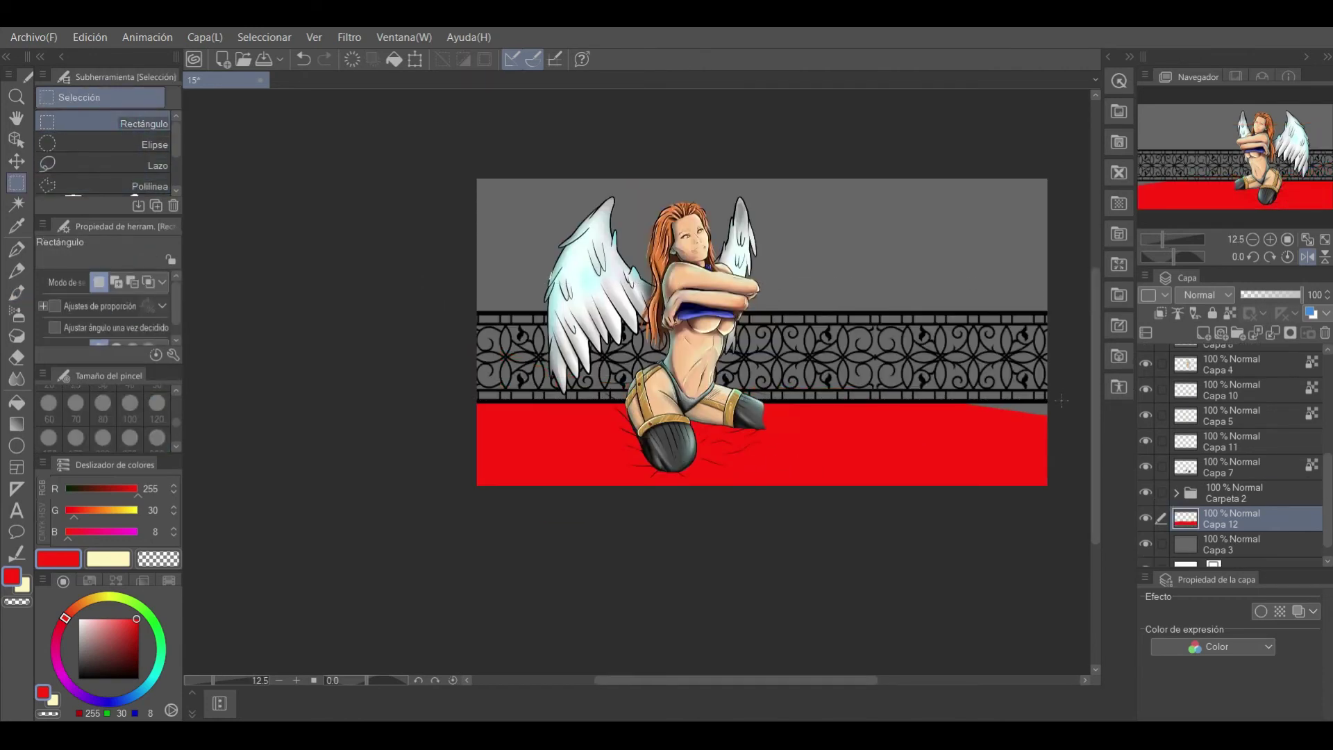
# Fill the uncovered corner of the red ground beneath the far end of the fence.
pyautogui.scroll(5, 1153, 460)
pyautogui.scroll(2, 963, 255)
pyautogui.press('e')
pyautogui.click(1263, 431)
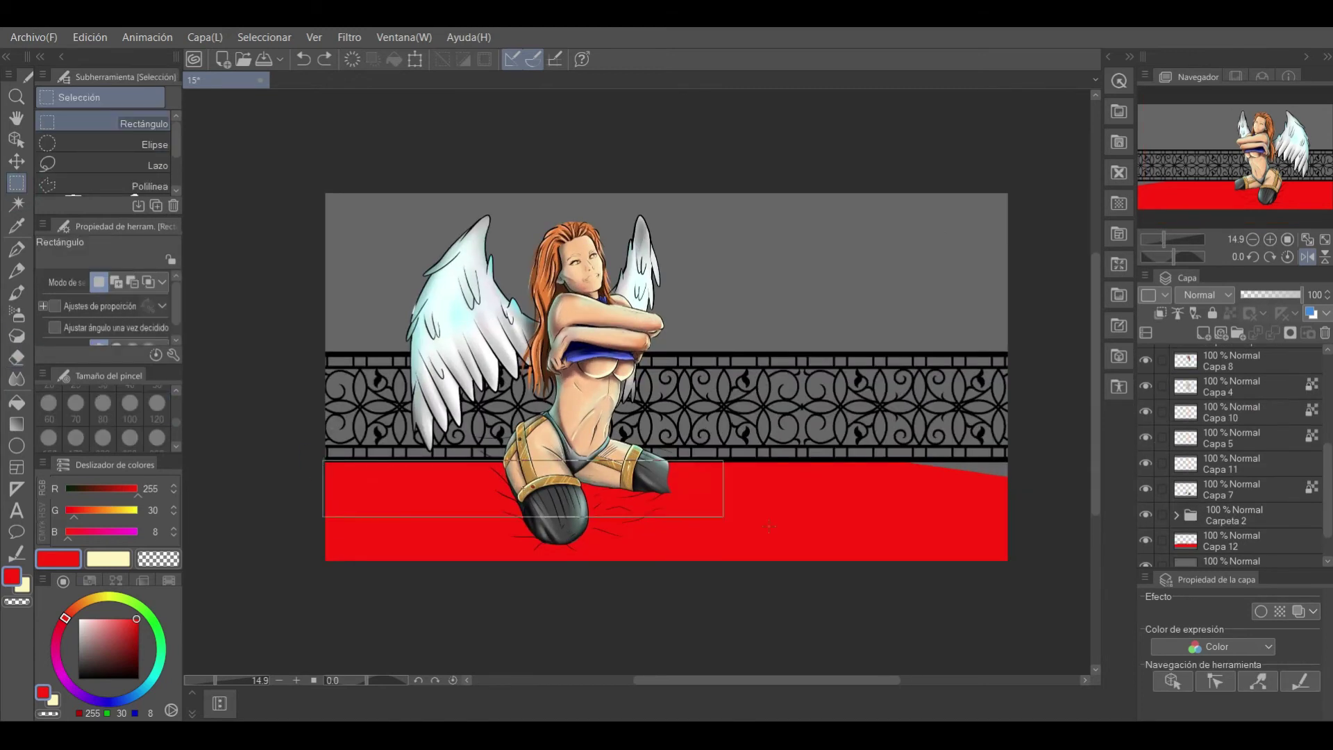
pyautogui.scroll(-1, 1328, 499)
pyautogui.hotkey('ctrl', 'z')
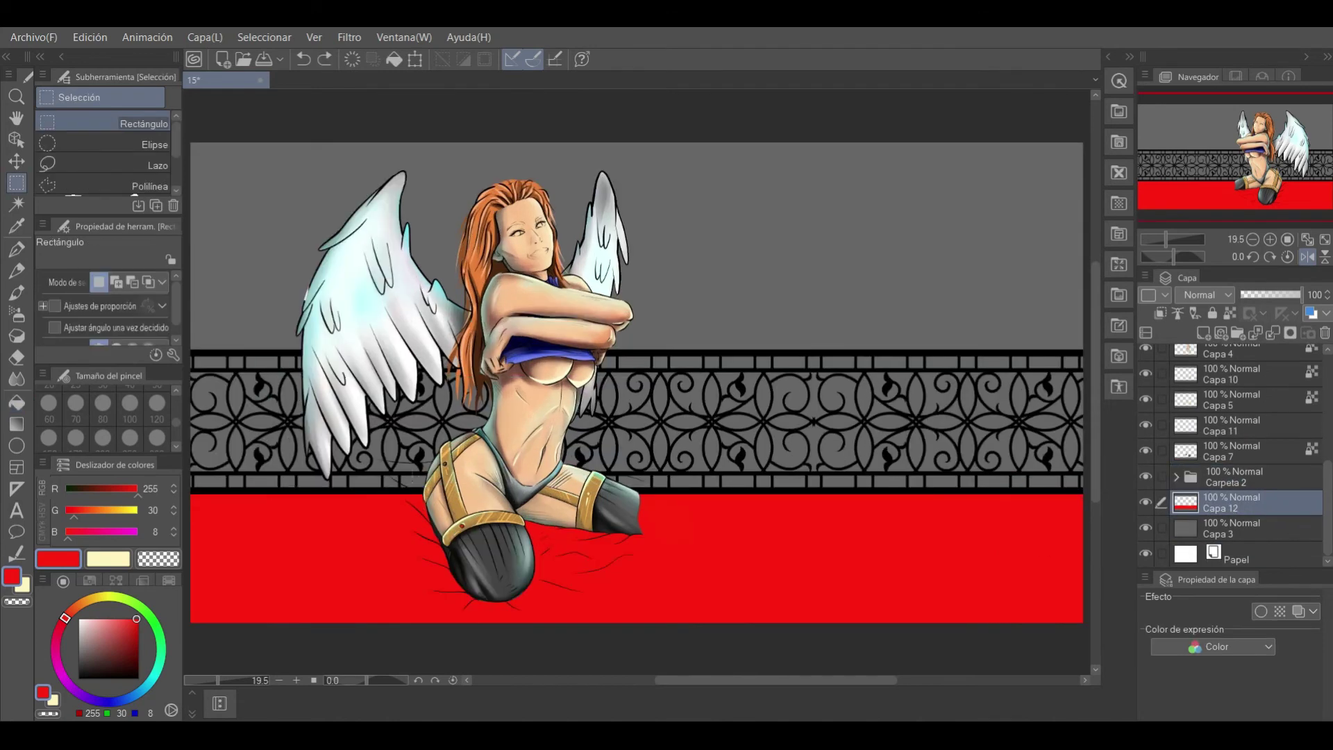
# Erase the fabric fold lines that cross the fence on Capa 1 - copia with the Vector eraser at size 120.
pyautogui.keyDown('ctrl'); pyautogui.keyDown('shift'); pyautogui.click(402, 464); pyautogui.keyUp('shift'); pyautogui.keyUp('ctrl')
pyautogui.keyDown('ctrl'); pyautogui.keyDown('shift'); pyautogui.click(420, 454); pyautogui.keyUp('shift'); pyautogui.keyUp('ctrl')
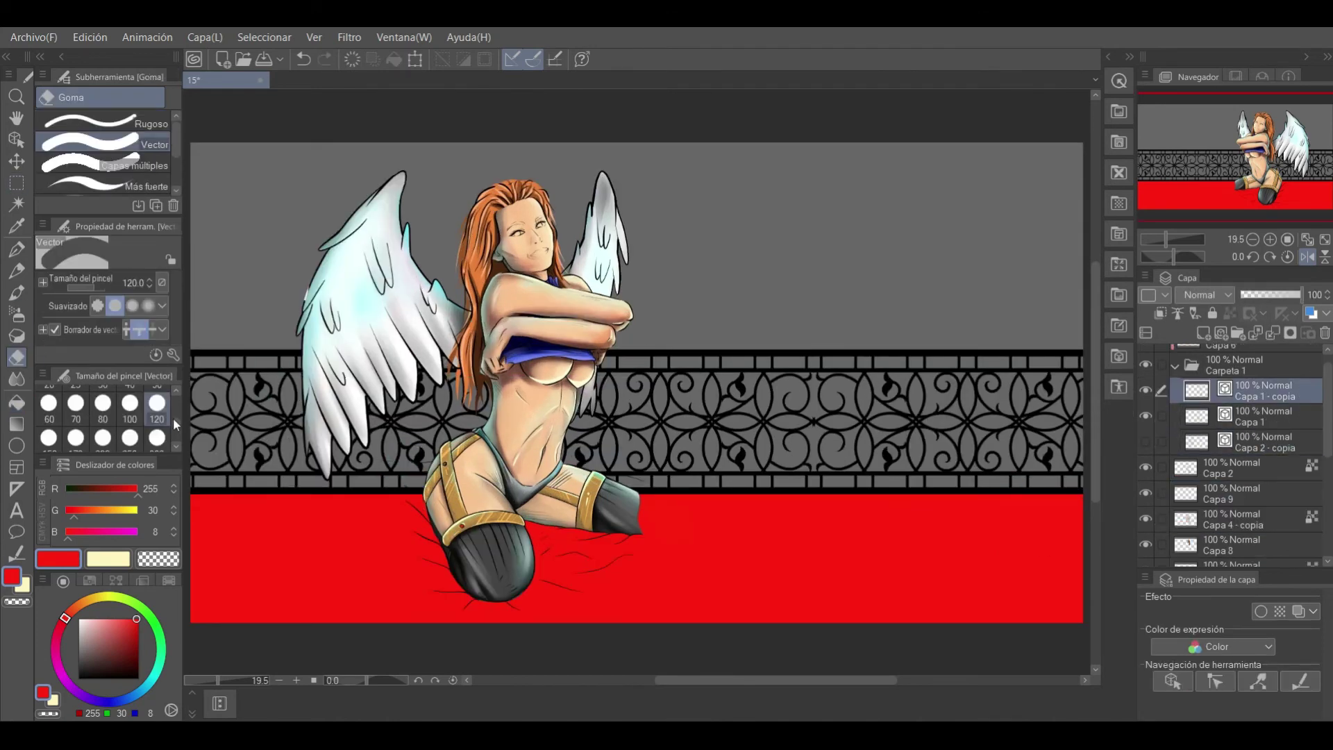
pyautogui.click(157, 413)
pyautogui.keyDown('ctrl'); pyautogui.keyDown('shift'); pyautogui.click(425, 460); pyautogui.keyUp('shift'); pyautogui.keyUp('ctrl')
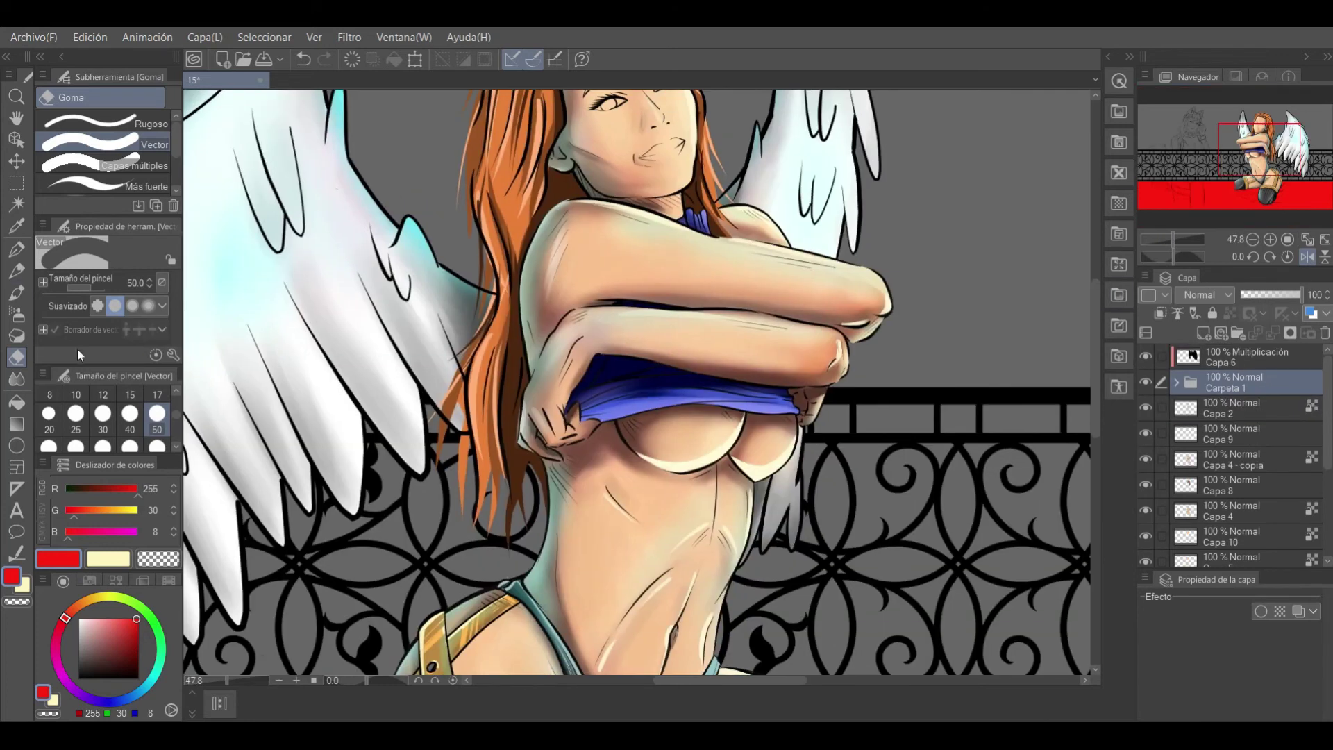
# Compare the line layers Capa 1 - copia and Capa 1 by toggling their visibility to locate the wing lines crossing the hair.
pyautogui.keyDown('ctrl'); pyautogui.keyDown('shift'); pyautogui.click(456, 375); pyautogui.keyUp('shift'); pyautogui.keyUp('ctrl')
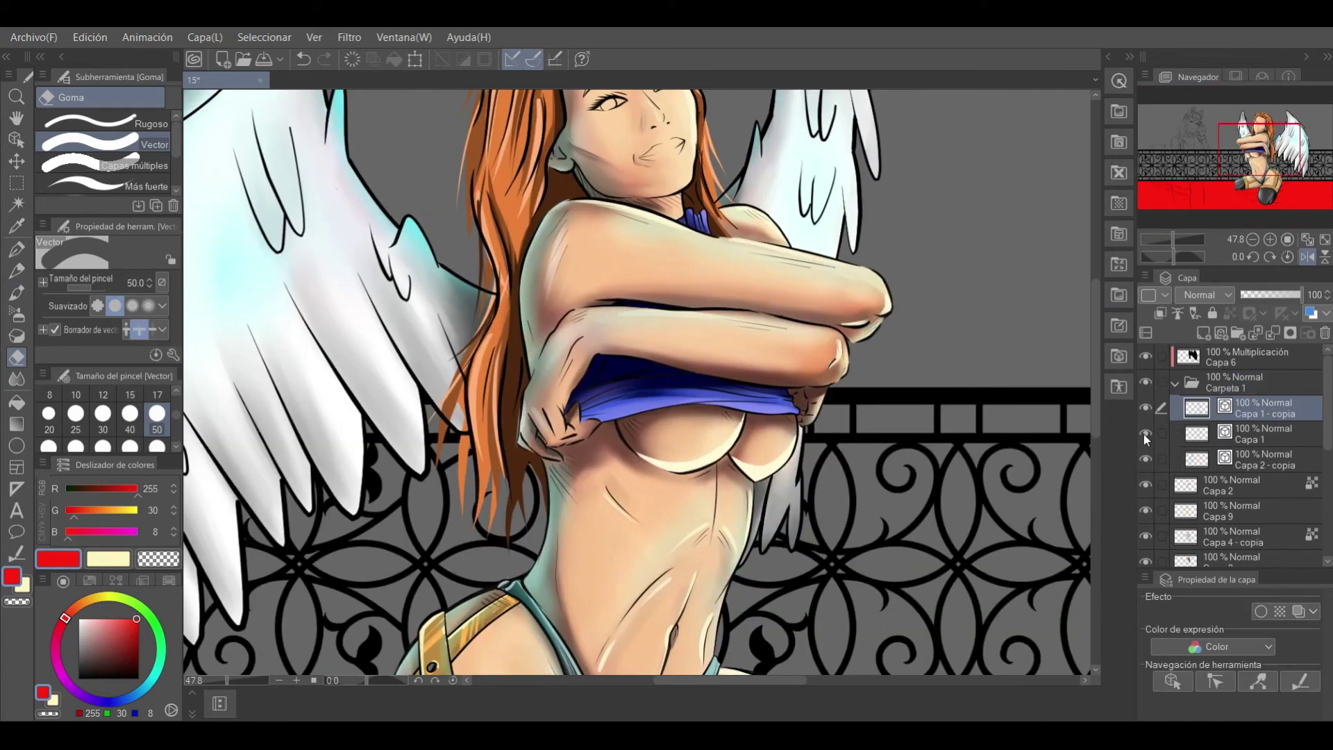
pyautogui.click(104, 124)
pyautogui.click(1146, 408)
pyautogui.click(1264, 434)
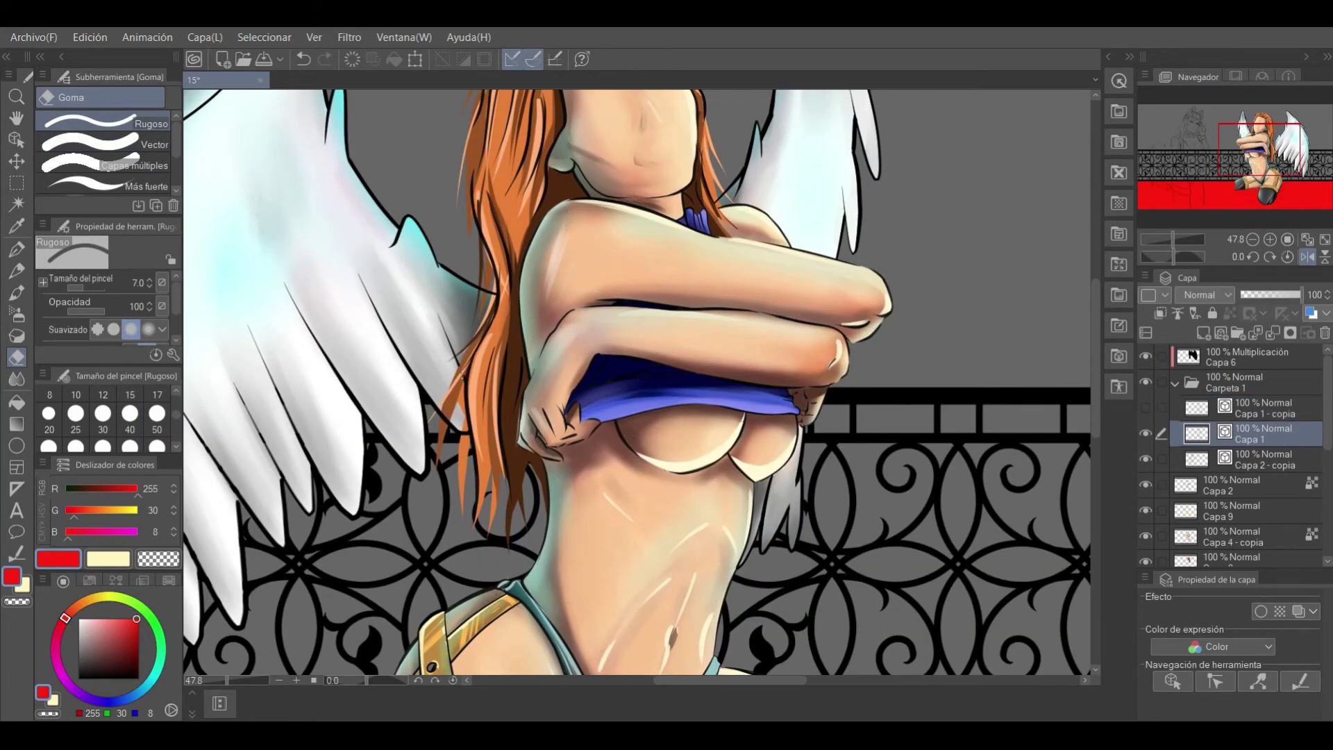
pyautogui.click(1145, 407)
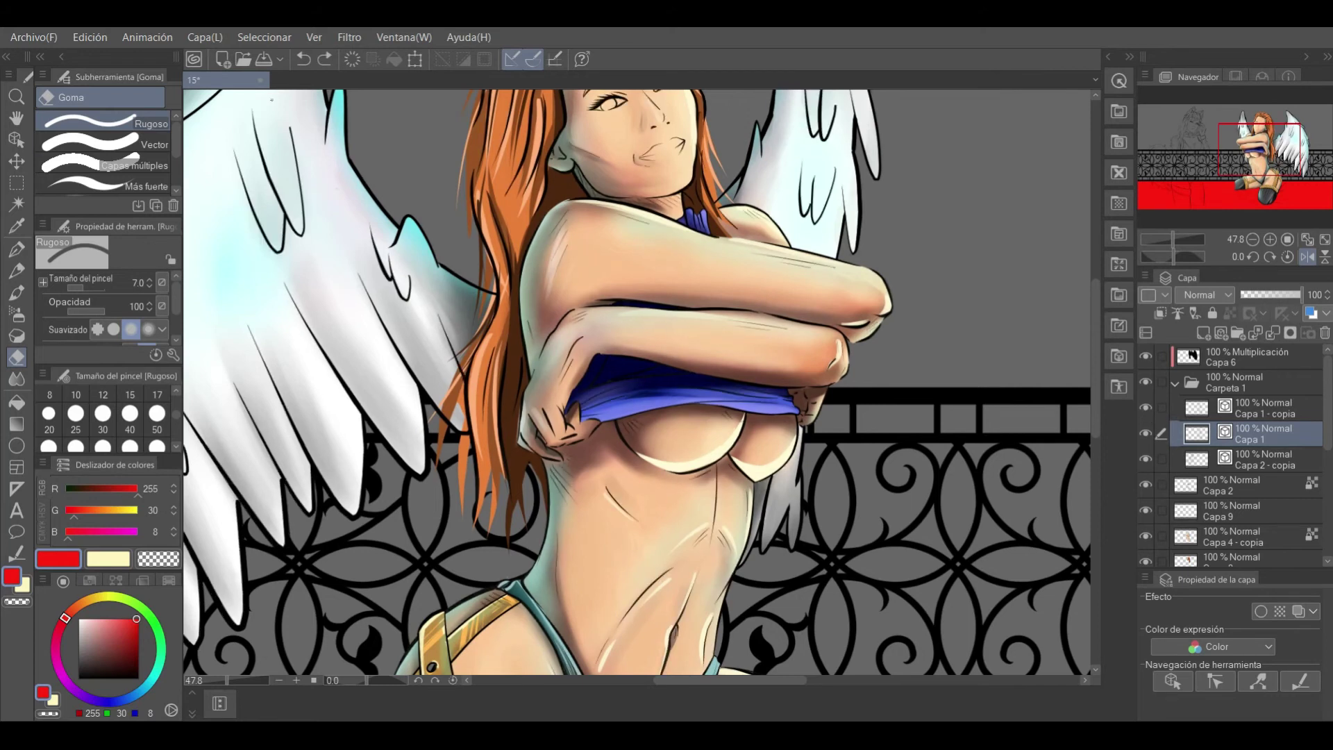
pyautogui.click(1264, 407)
pyautogui.scroll(-1, 104, 153)
pyautogui.click(105, 188)
pyautogui.click(1145, 433)
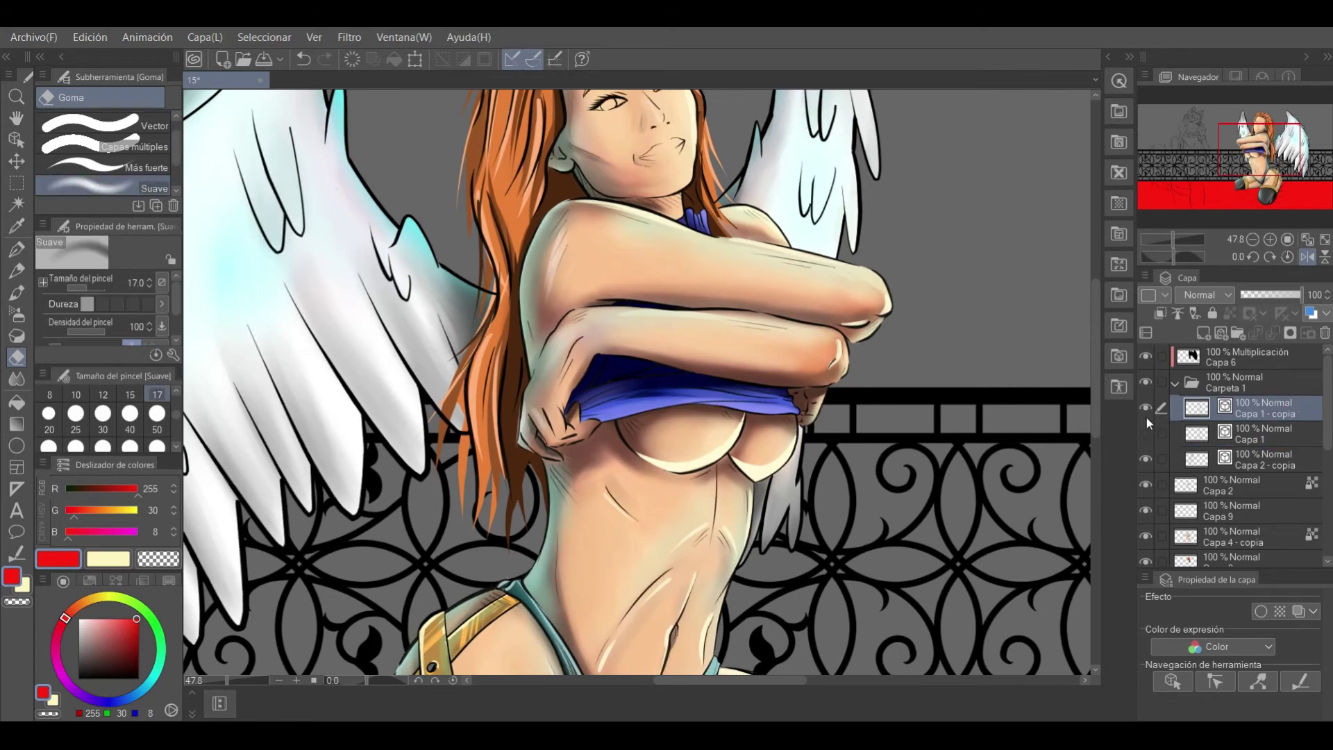
# Isolate Capa 1 from Capa 1 - copia and erase its wing lines overlapping the hair with the Suave eraser at size 7.
pyautogui.click(1145, 407)
pyautogui.click(1145, 434)
pyautogui.click(1257, 434)
pyautogui.scroll(2, 566, 185)
pyautogui.press('[')
pyautogui.press('[')
pyautogui.press('[')
pyautogui.press('[')
pyautogui.press('[')
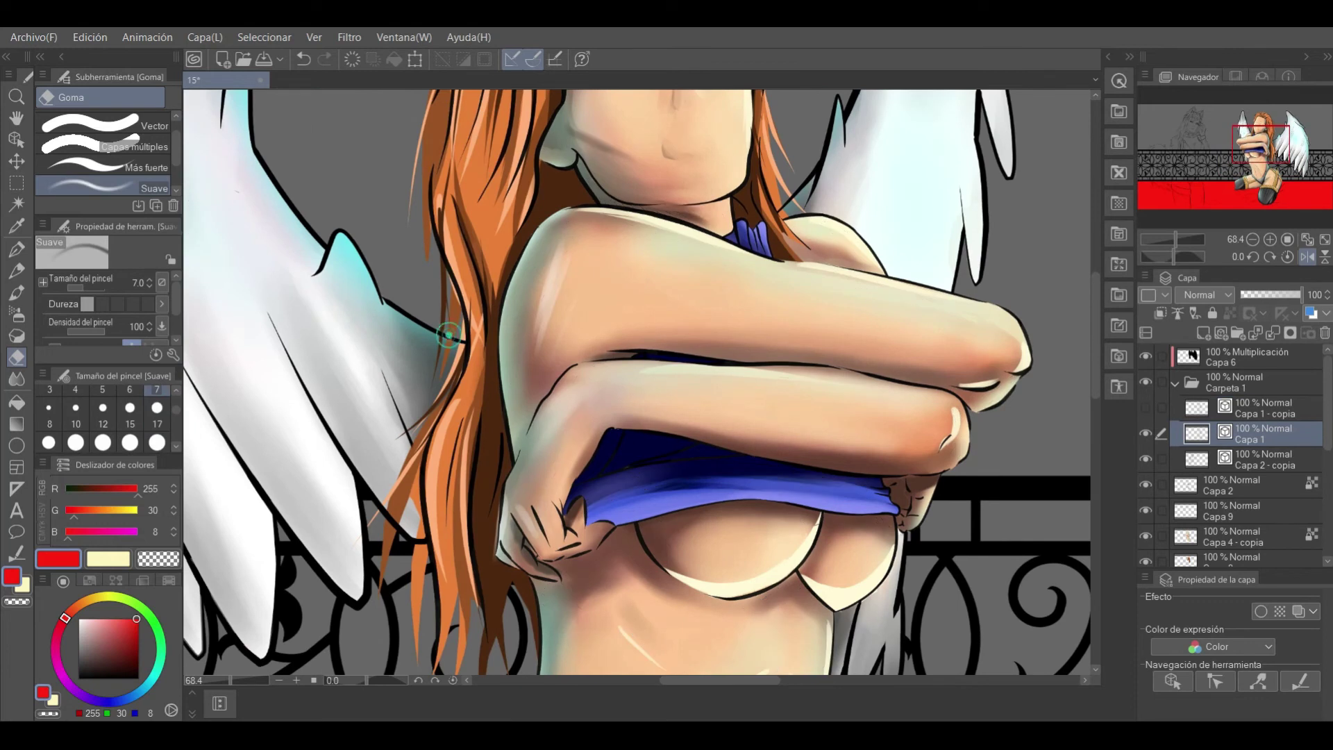
pyautogui.scroll(-2, 1173, 232)
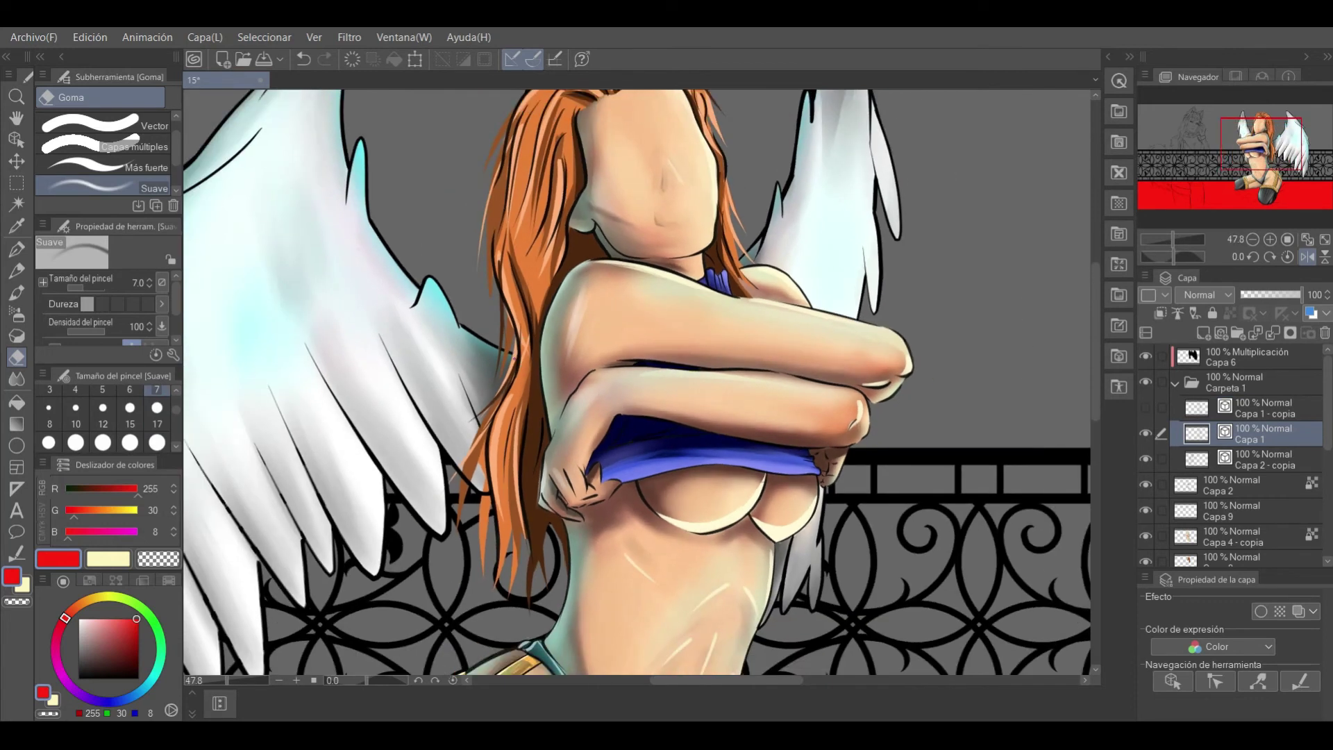
# Alternate between Capa 1 - copia and Capa 1 to clean stray lines around the hair and shoulder with the Suave eraser.
pyautogui.click(1146, 407)
pyautogui.click(1145, 433)
pyautogui.click(1257, 407)
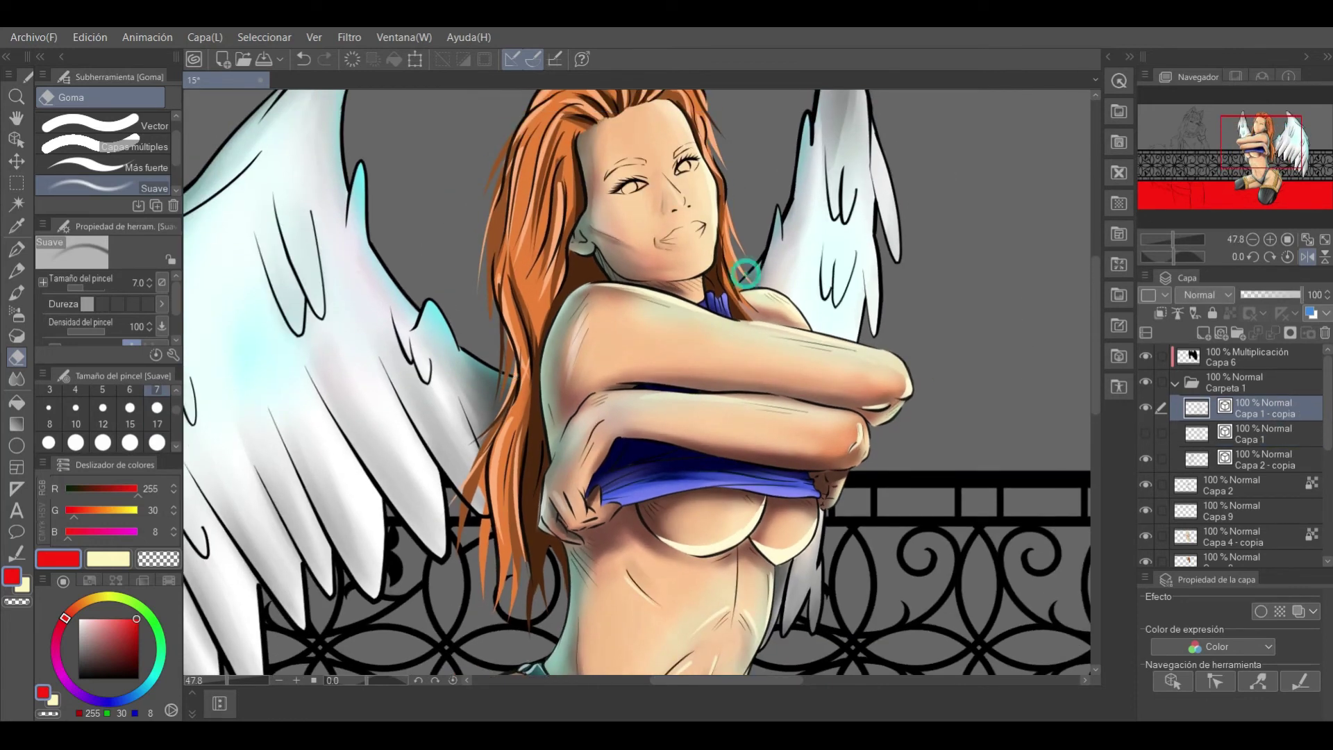
pyautogui.click(1145, 434)
pyautogui.click(1145, 433)
pyautogui.click(1145, 407)
pyautogui.click(1145, 433)
pyautogui.click(1257, 433)
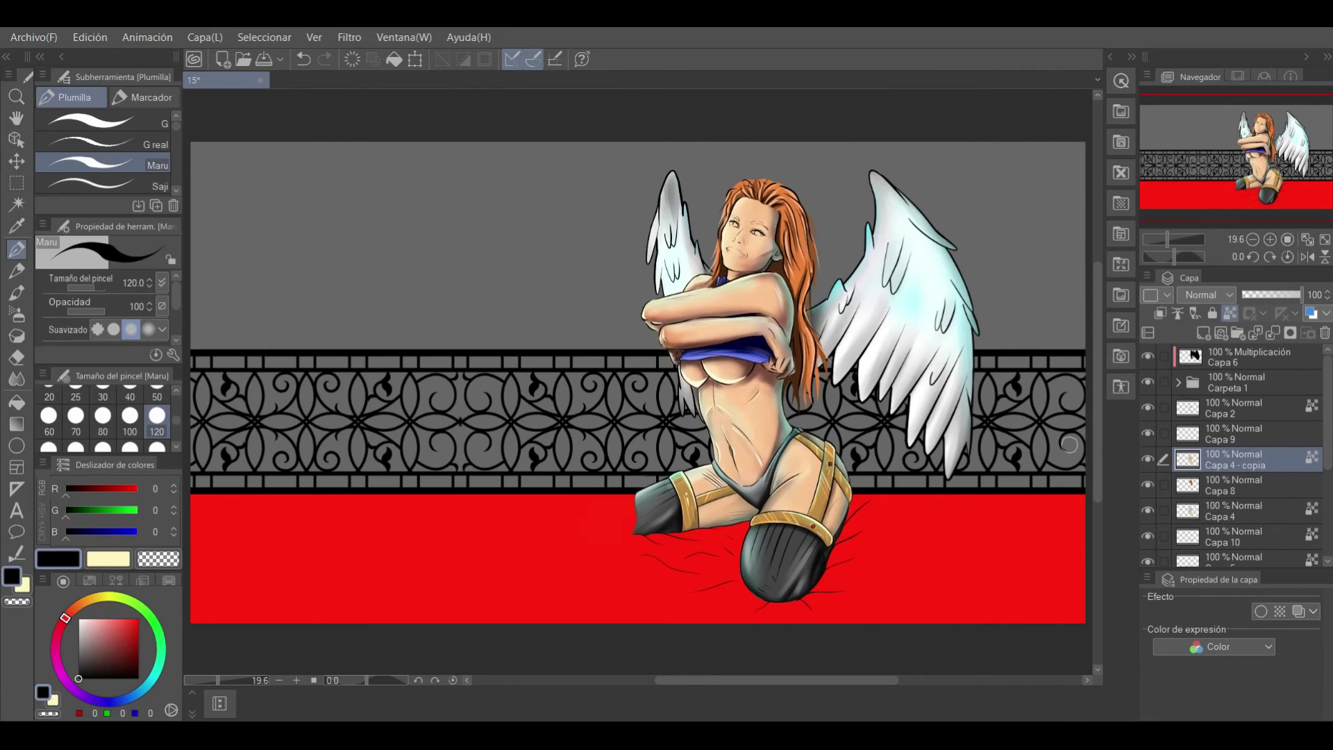
# Scale down the ornamental fence on layer ステンドグラスライン - copia 2 to a smaller section starting at the canvas's left edge.
pyautogui.press('b')
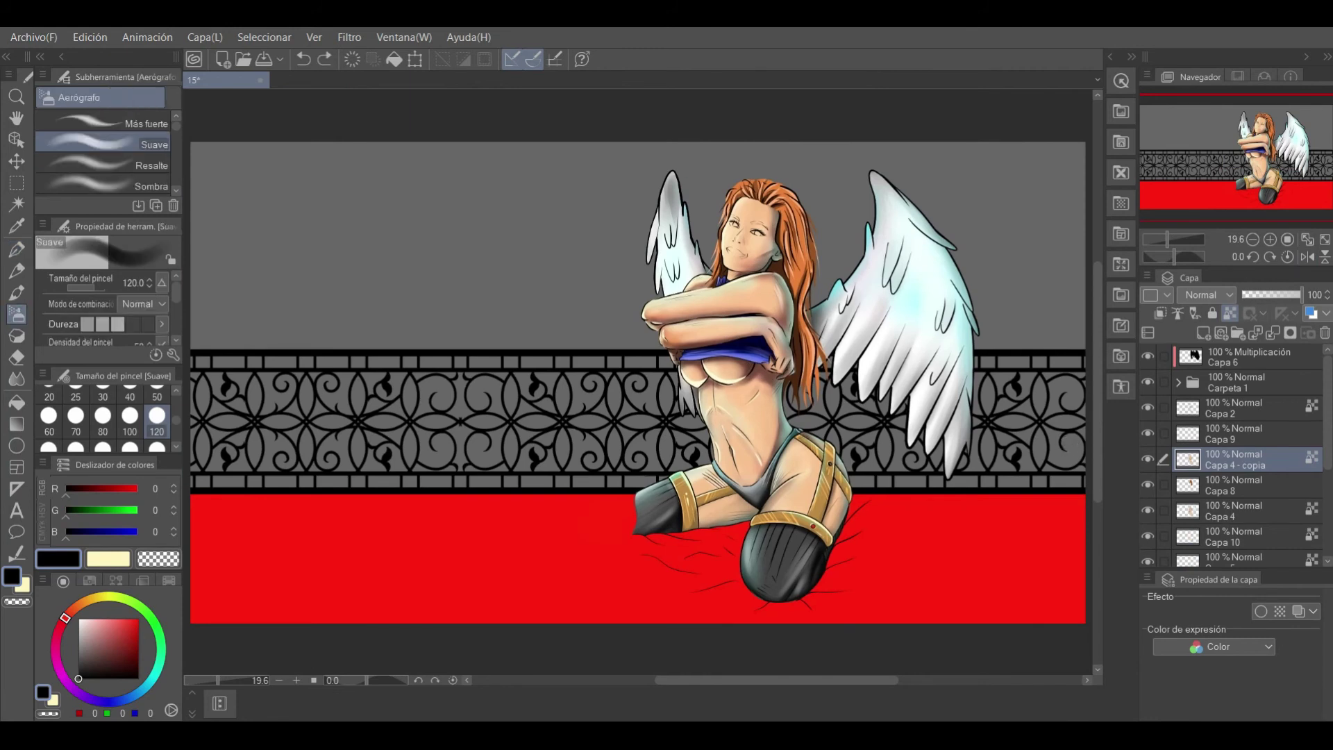
pyautogui.keyDown('ctrl'); pyautogui.keyDown('shift'); pyautogui.click(803, 500); pyautogui.keyUp('shift'); pyautogui.keyUp('ctrl')
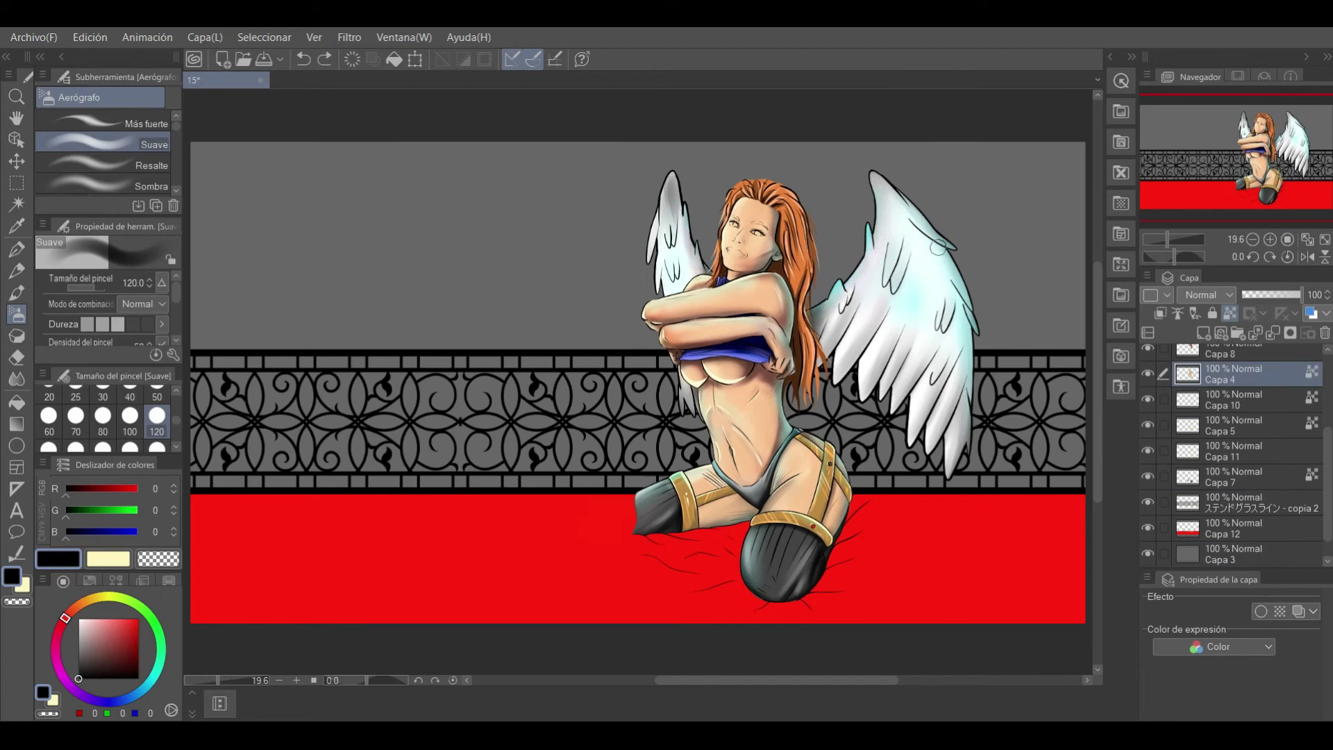
pyautogui.keyDown('ctrl'); pyautogui.keyDown('shift'); pyautogui.click(939, 252); pyautogui.keyUp('shift'); pyautogui.keyUp('ctrl')
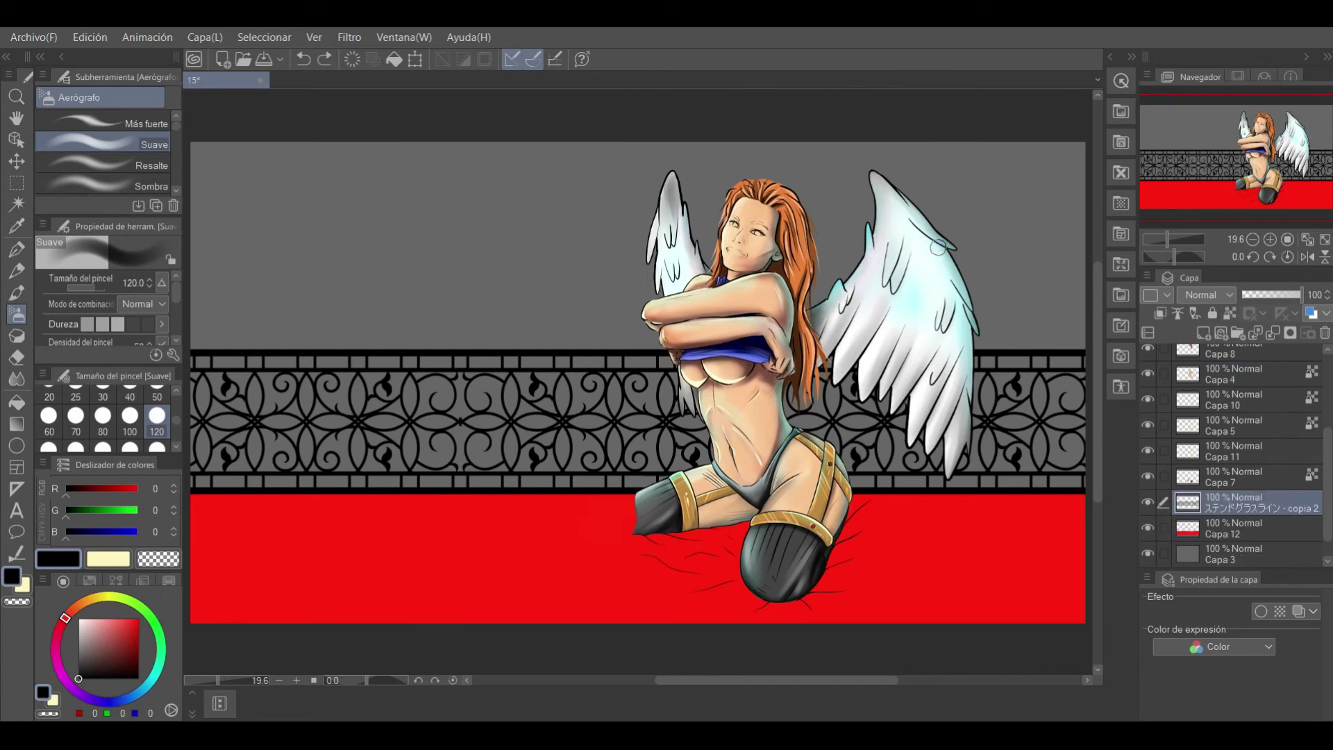
pyautogui.hotkey('ctrl', '-')
pyautogui.hotkey('ctrl', 't')
pyautogui.moveTo(986, 357)
pyautogui.mouseDown()
pyautogui.moveTo(757, 375)
pyautogui.moveTo(697, 445)
pyautogui.moveTo(700, 389)
pyautogui.moveTo(597, 437)
pyautogui.moveTo(561, 436)
pyautogui.mouseUp()
pyautogui.click(469, 495)
pyautogui.press('m')
pyautogui.moveTo(564, 391); pyautogui.dragTo(737, 491)
pyautogui.hotkey('ctrl', 'd')
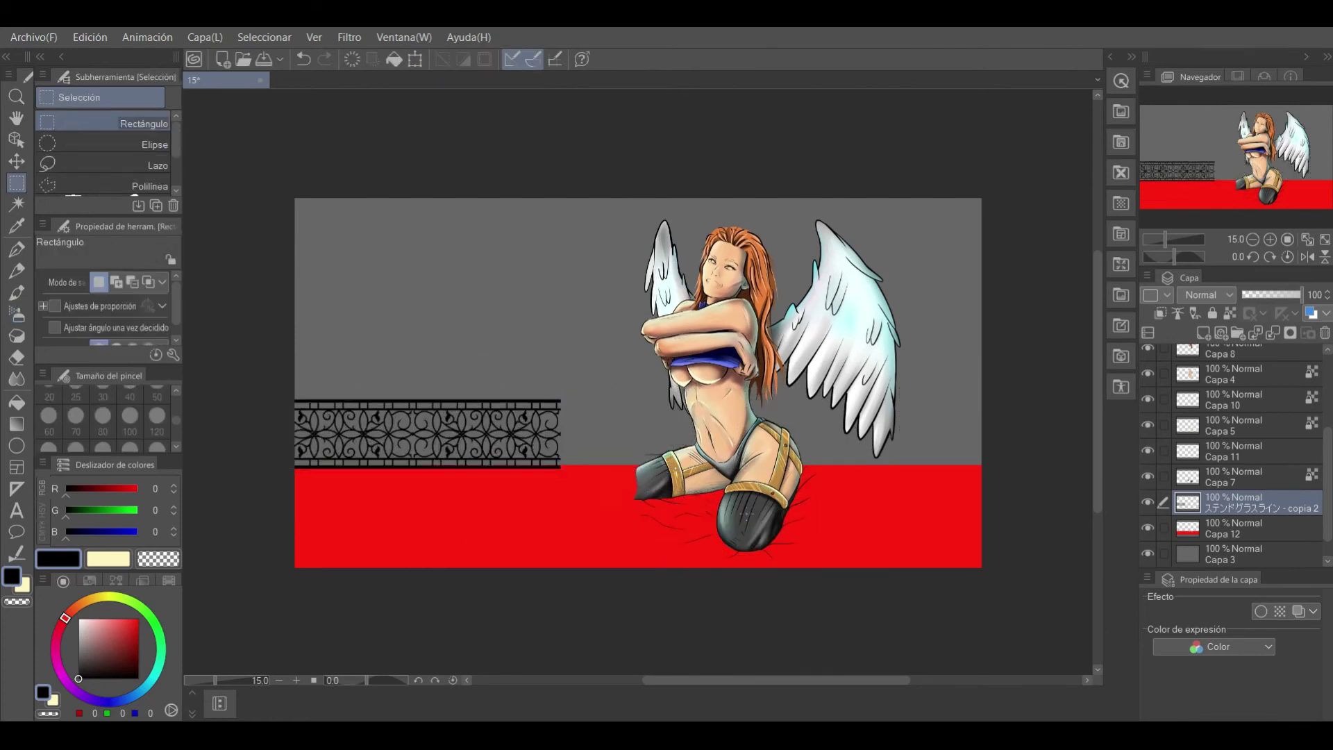
# Duplicate the reduced fence section twice and line up the copies so the fence spans the full canvas width.
pyautogui.press('k')
pyautogui.moveTo(434, 371); pyautogui.dragTo(694, 437)
pyautogui.hotkey('ctrl', 'd')
pyautogui.hscroll(1, 1056, 519)
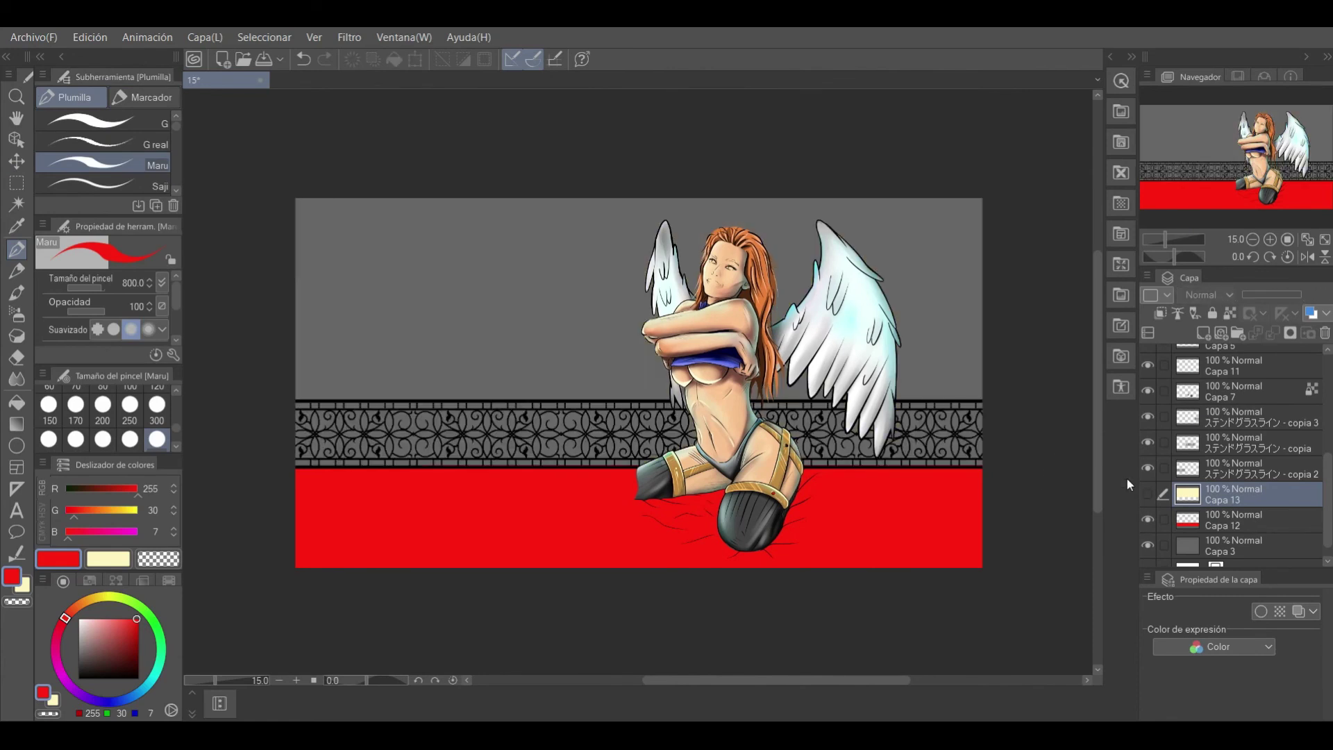
# On a new layer above Capa 2, paint the whites of both eyes with the Maru pen and shade them with grey (95, 95, 95).
pyautogui.scroll(8, 767, 274)
pyautogui.scroll(5, 1210, 411)
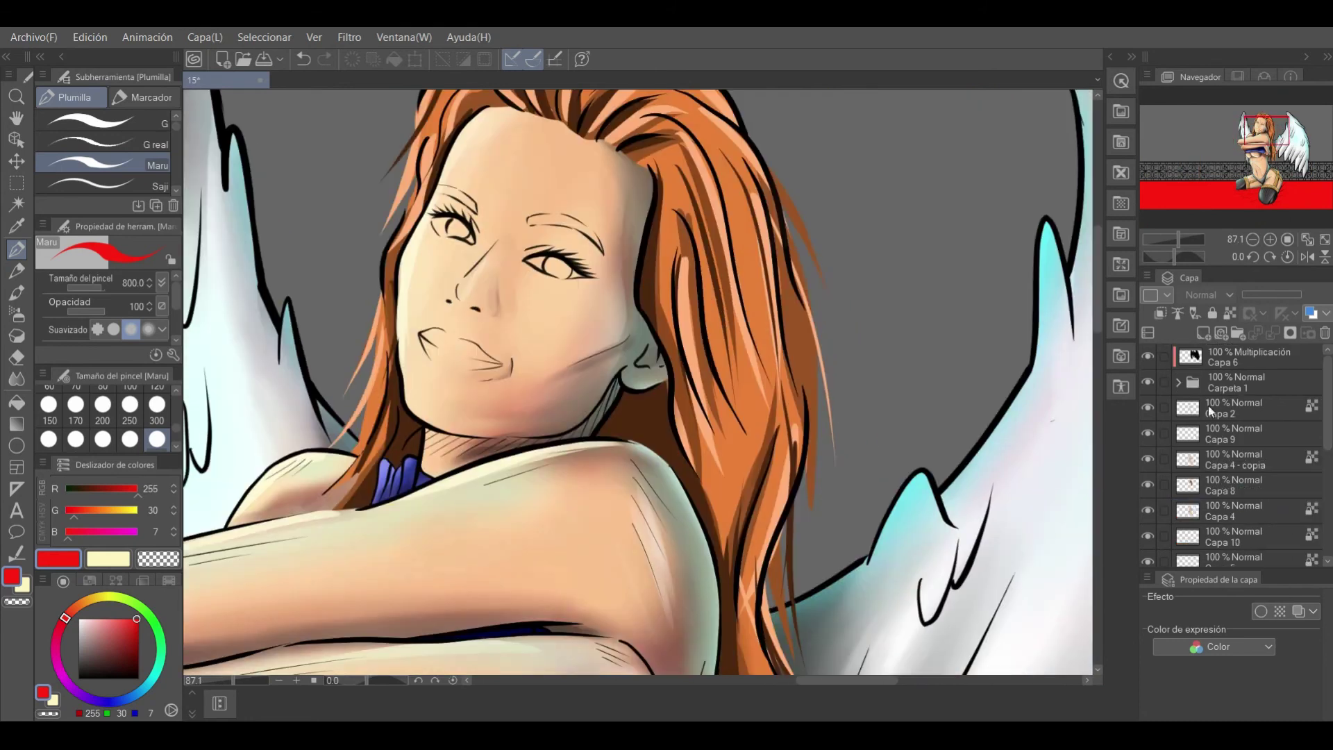
pyautogui.click(1203, 334)
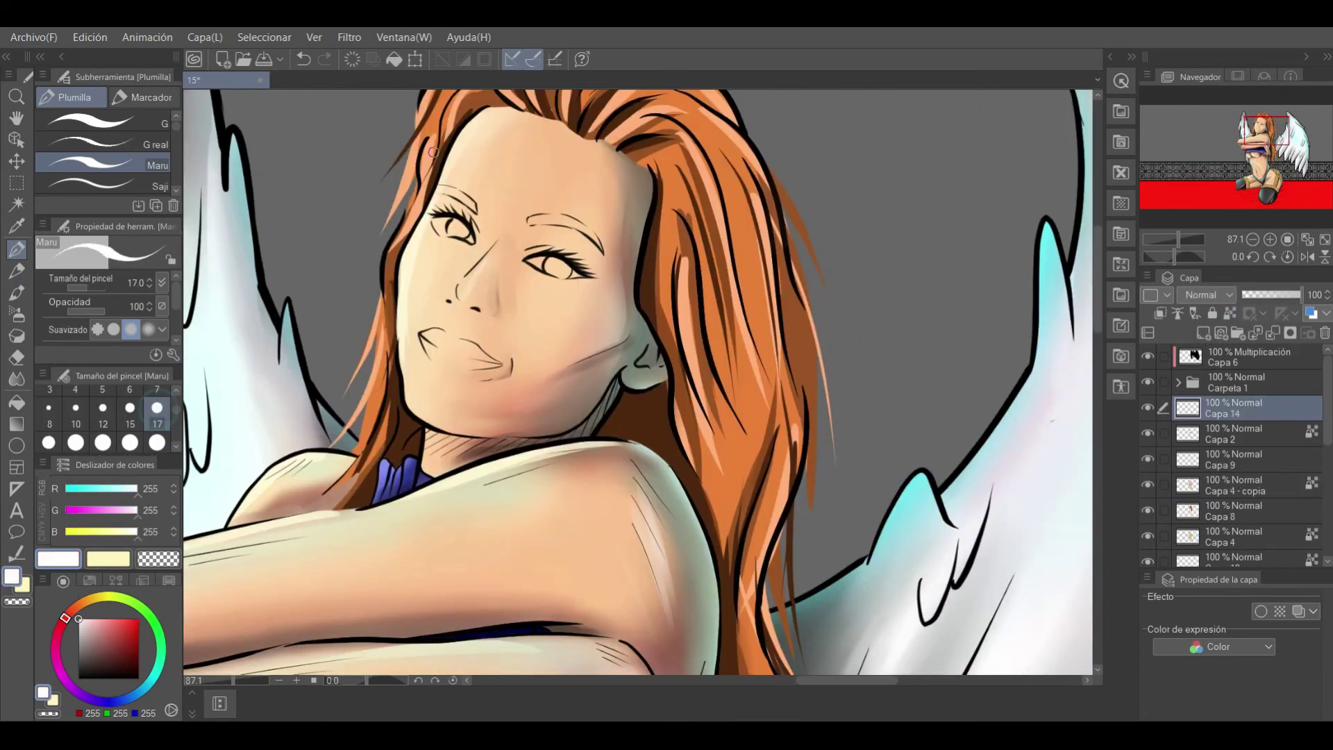
pyautogui.scroll(4, 437, 226)
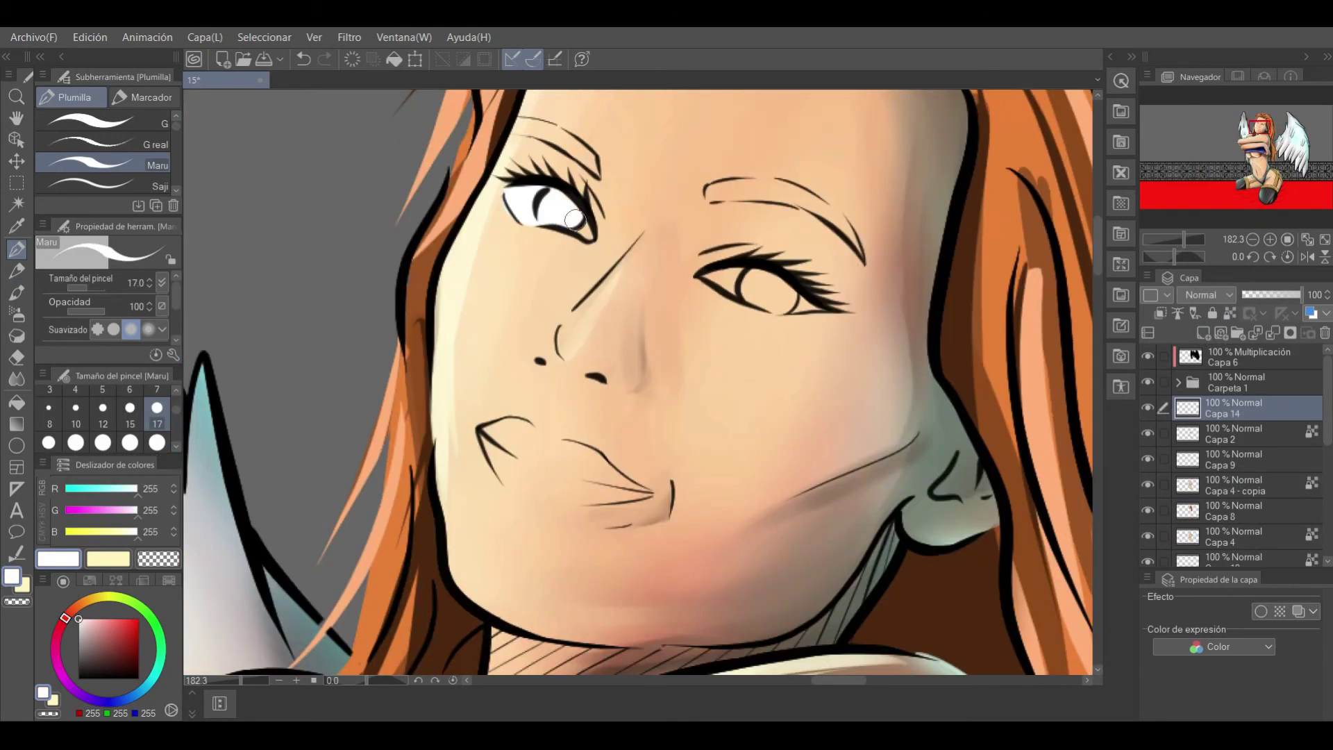
pyautogui.click(20, 359)
pyautogui.click(16, 250)
pyautogui.moveTo(746, 299); pyautogui.dragTo(763, 273)
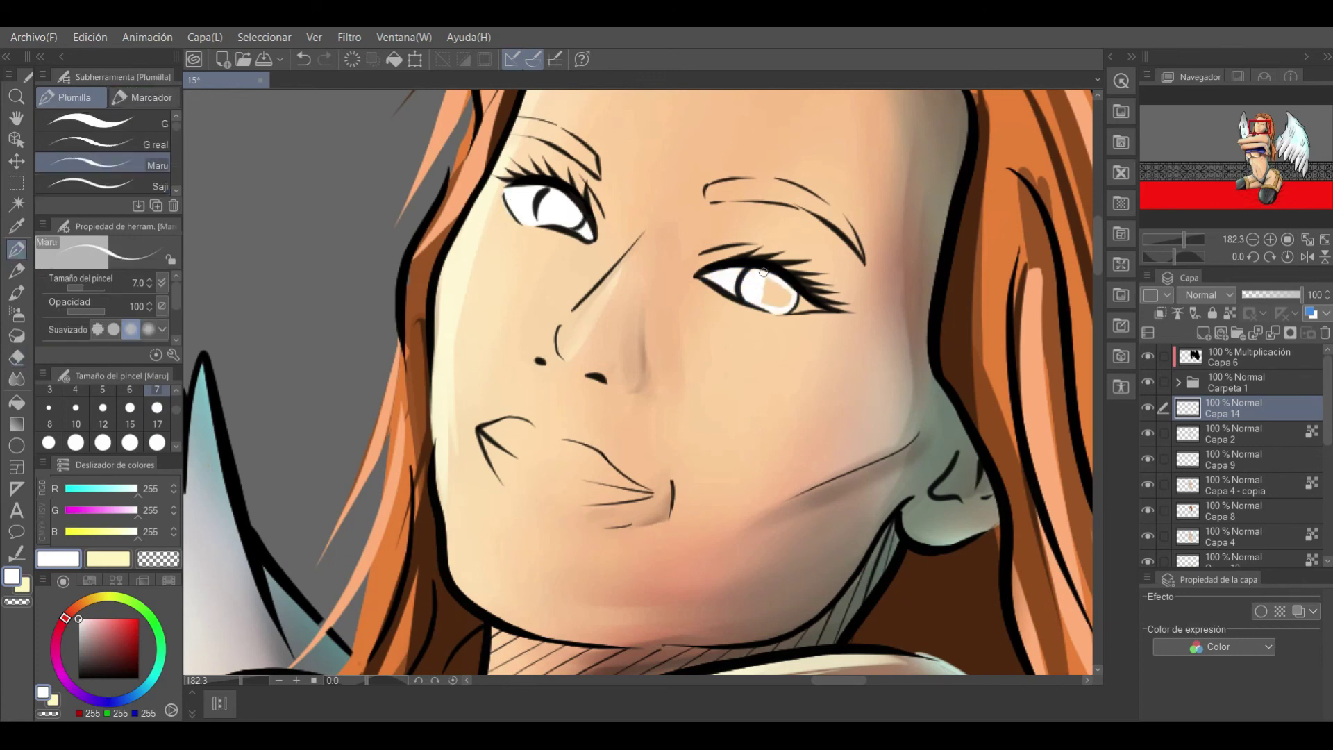
pyautogui.moveTo(1184, 238)
pyautogui.mouseDown()
pyautogui.moveTo(1173, 243)
pyautogui.moveTo(1183, 238)
pyautogui.mouseUp()
pyautogui.keyDown('alt'); pyautogui.click(535, 202); pyautogui.keyUp('alt')
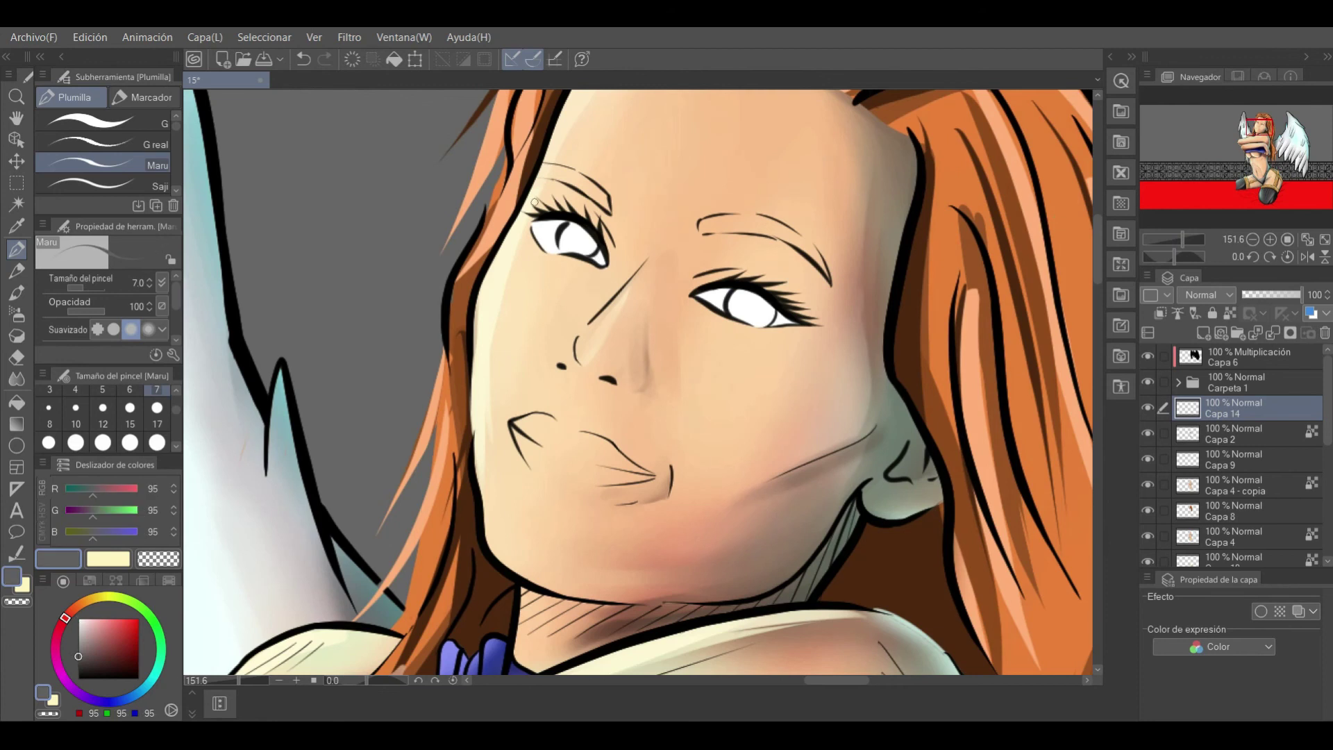
pyautogui.keyDown('alt'); pyautogui.click(536, 214); pyautogui.keyUp('alt')
# Paint both irises cyan (76, 255, 243) on Capa 14 with the Maru pen at size 7.
pyautogui.keyDown('alt'); pyautogui.click(729, 306); pyautogui.keyUp('alt')
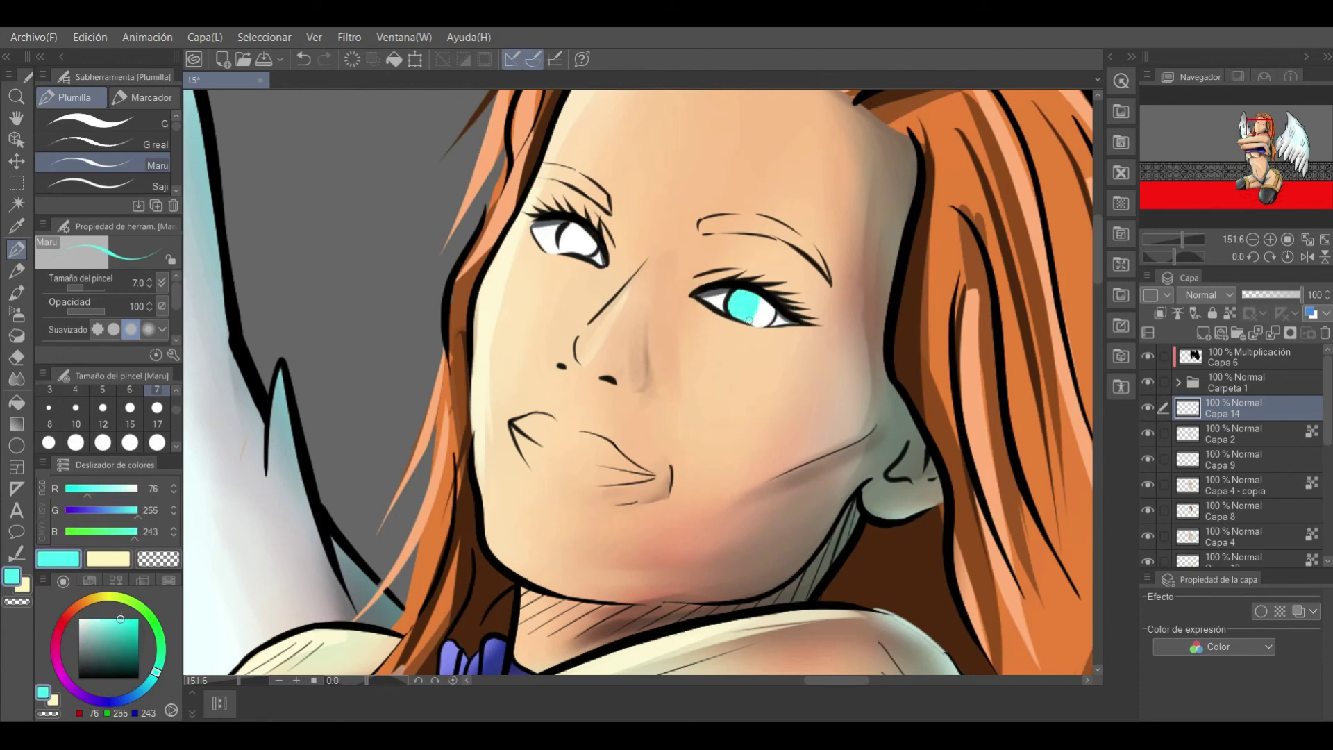
pyautogui.press('e')
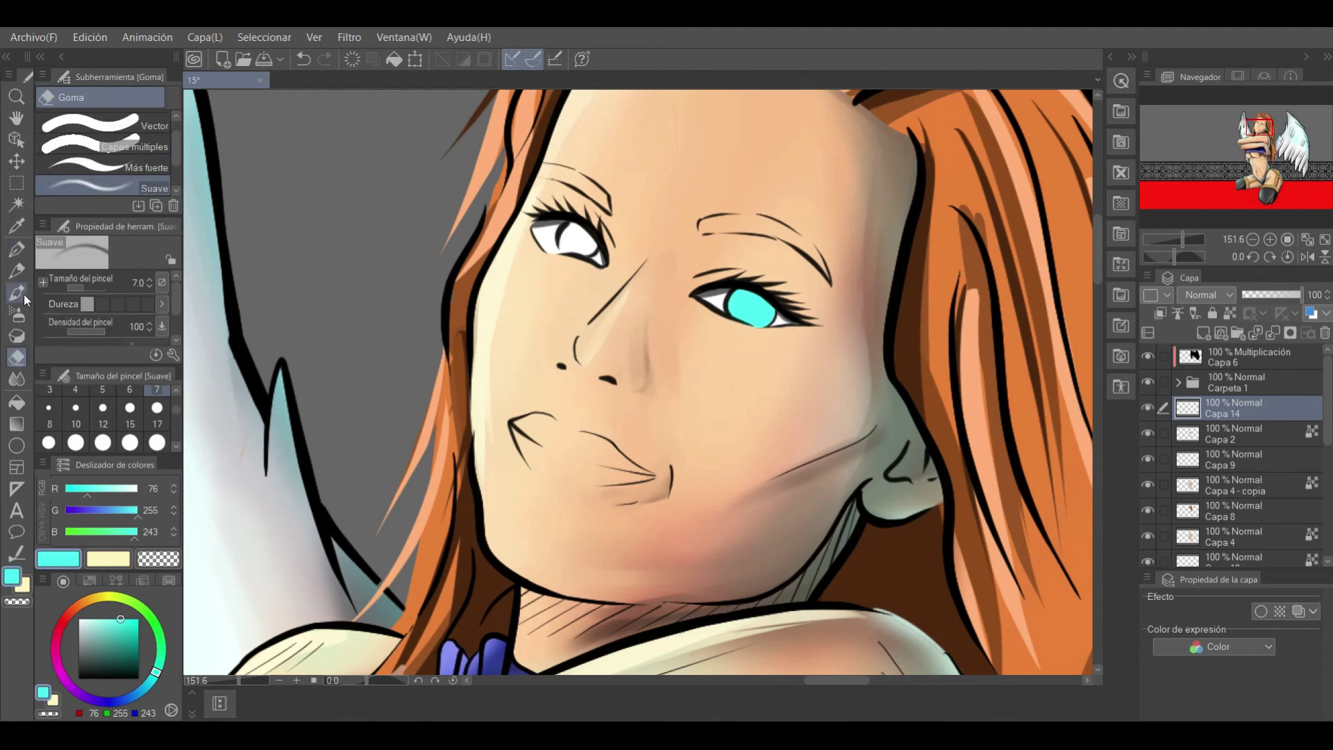
pyautogui.click(16, 247)
pyautogui.moveTo(581, 232); pyautogui.dragTo(560, 241)
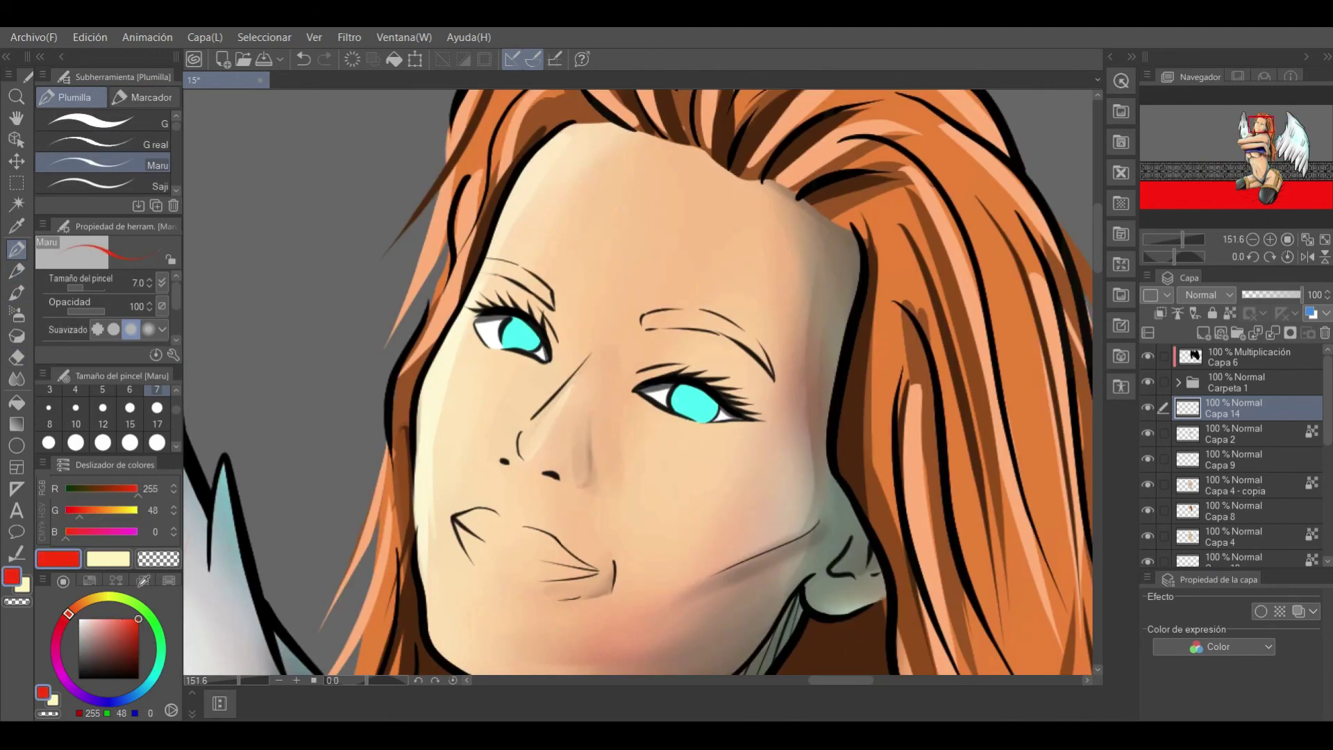
# Recolor both irises orange-red (255, 81, 40) on Capa 14 using the Maru pen and a fill.
pyautogui.moveTo(507, 325); pyautogui.dragTo(514, 343)
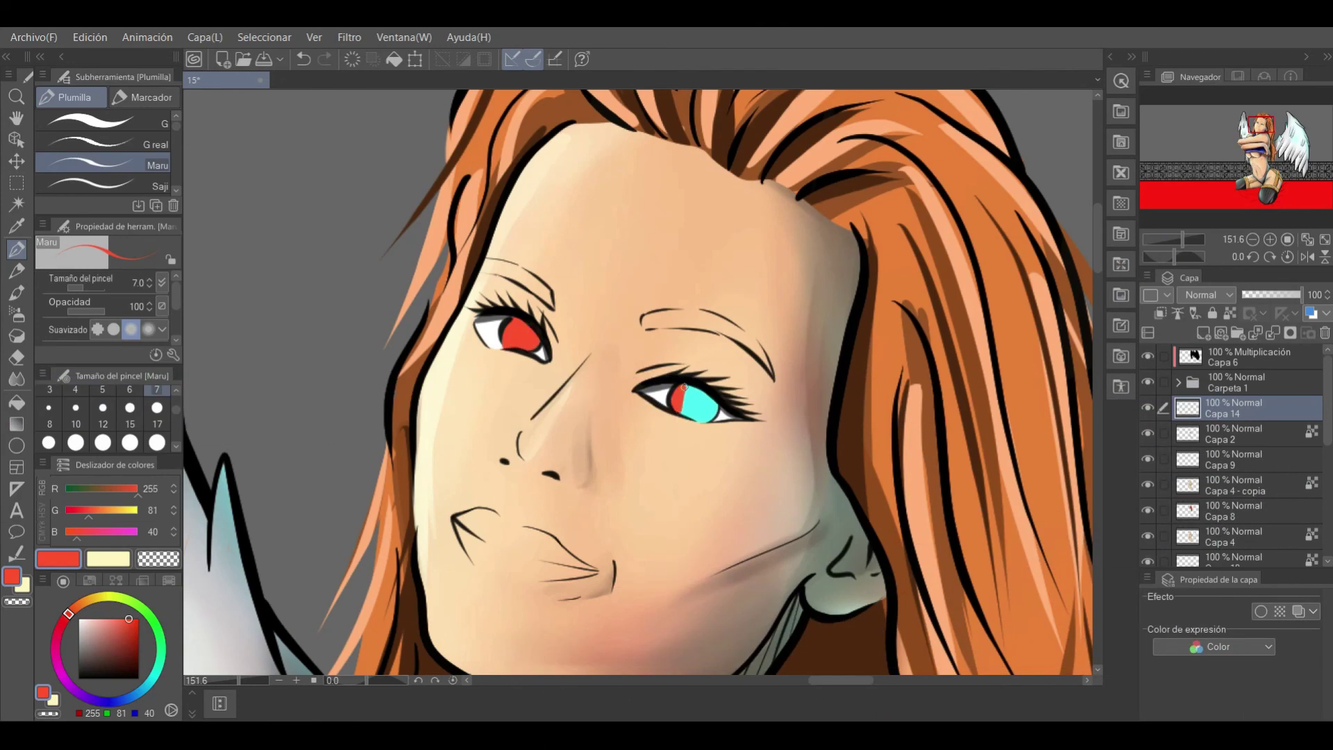
pyautogui.press('g')
pyautogui.click(696, 403)
pyautogui.press('p')
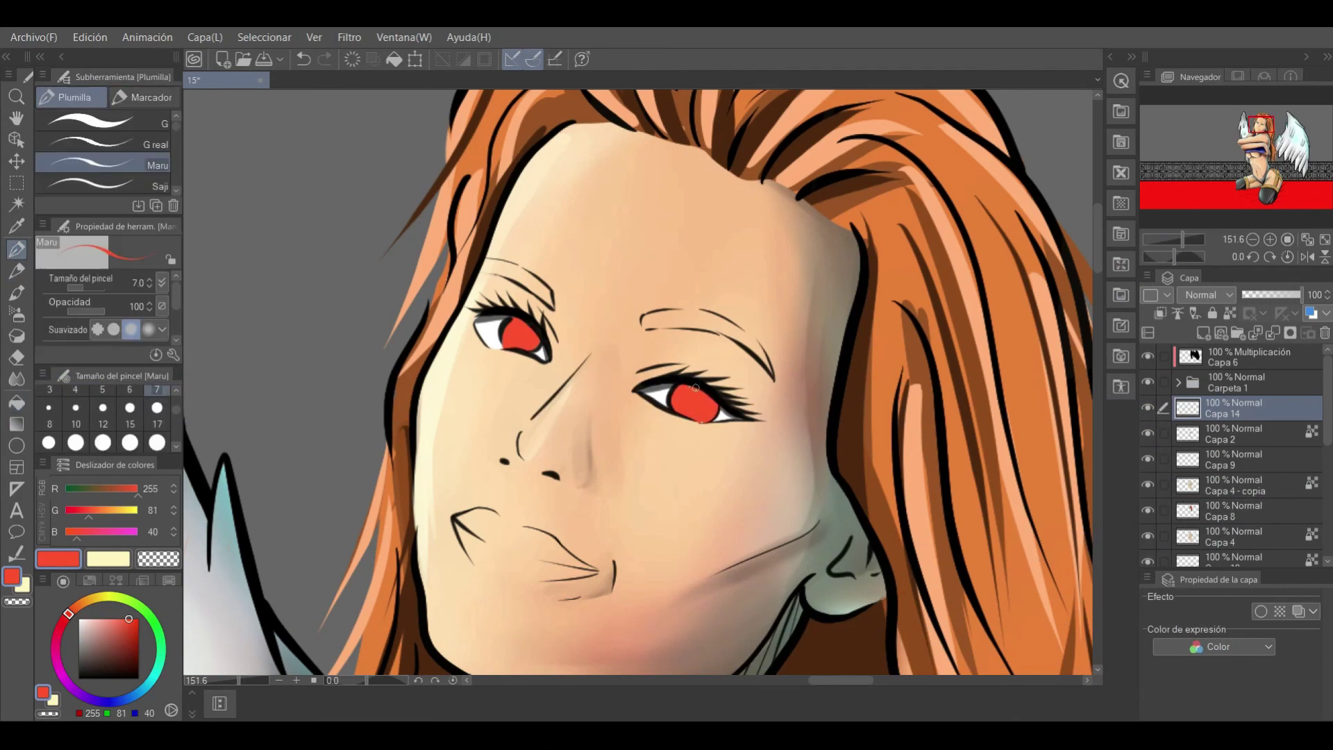